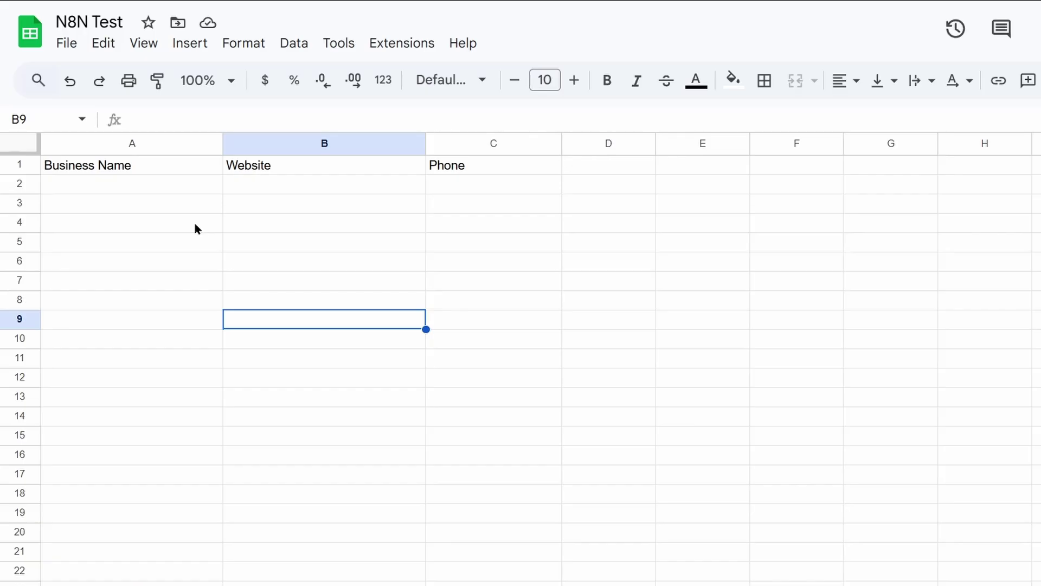
Examine the Business Name, Website and Phone columns of the N8N Test sheet.
{"action": "key", "text": "F5"}
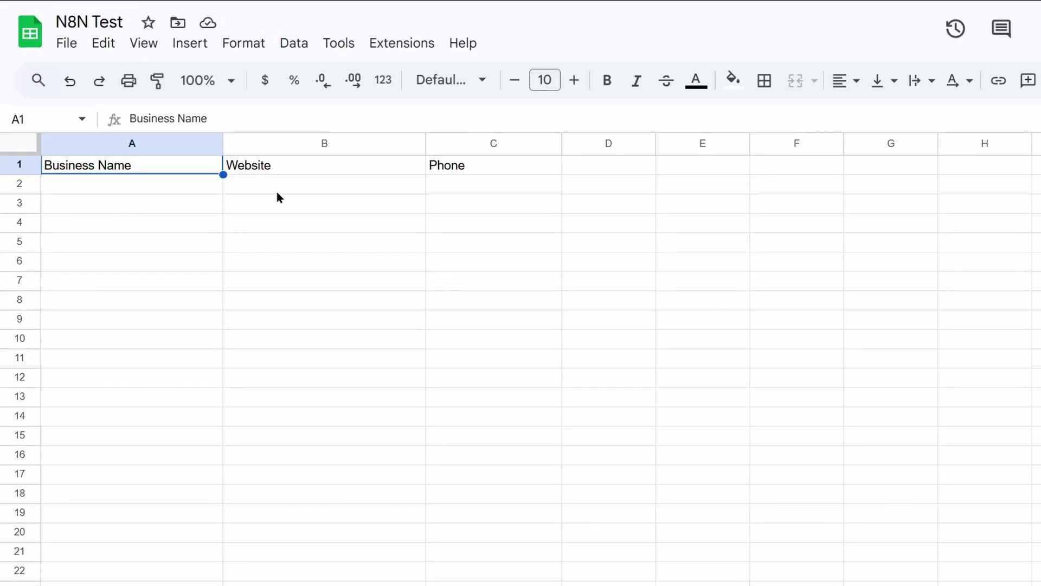
{"action": "left_click_drag", "start_coordinate": [472, 186], "coordinate": [210, 194]}
{"action": "left_click", "coordinate": [145, 242]}
{"action": "left_click", "coordinate": [129, 165]}
{"action": "left_click", "coordinate": [454, 172]}
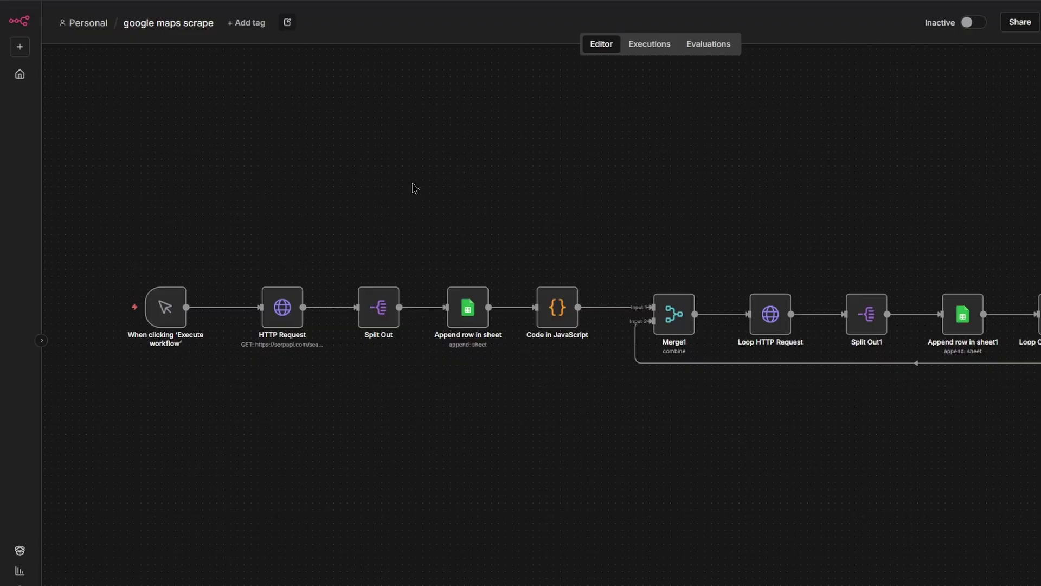
Switch to the google maps scrape workflow in n8n and execute it.
{"action": "mouse_move", "coordinate": [605, 319]}
{"action": "left_click", "coordinate": [662, 578]}
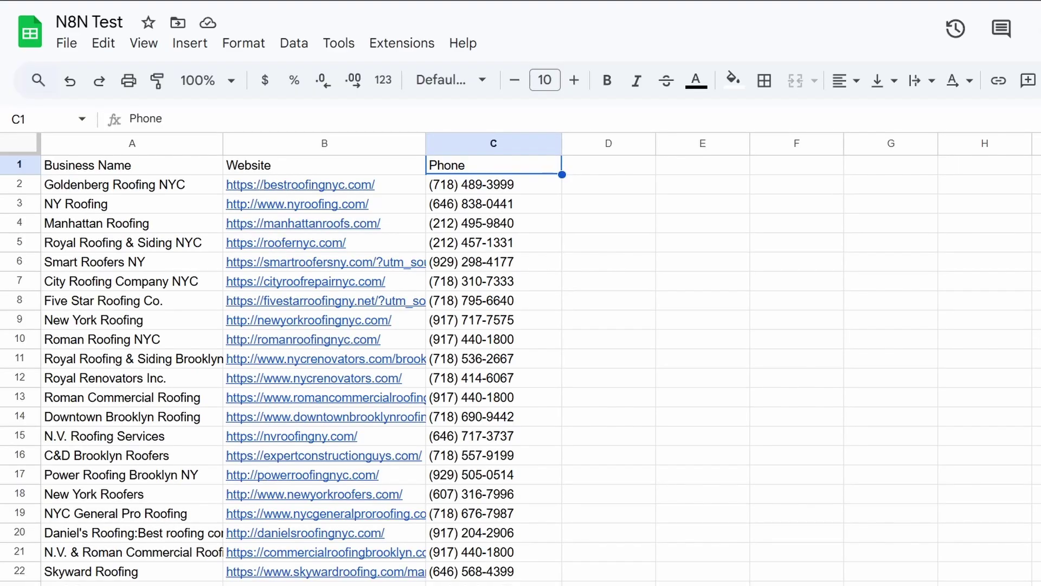
Review the scraped roofing businesses in the N8N Test sheet, from the first data row to the last.
{"action": "scroll", "coordinate": [285, 229], "scroll_direction": "down", "scroll_amount": 10}
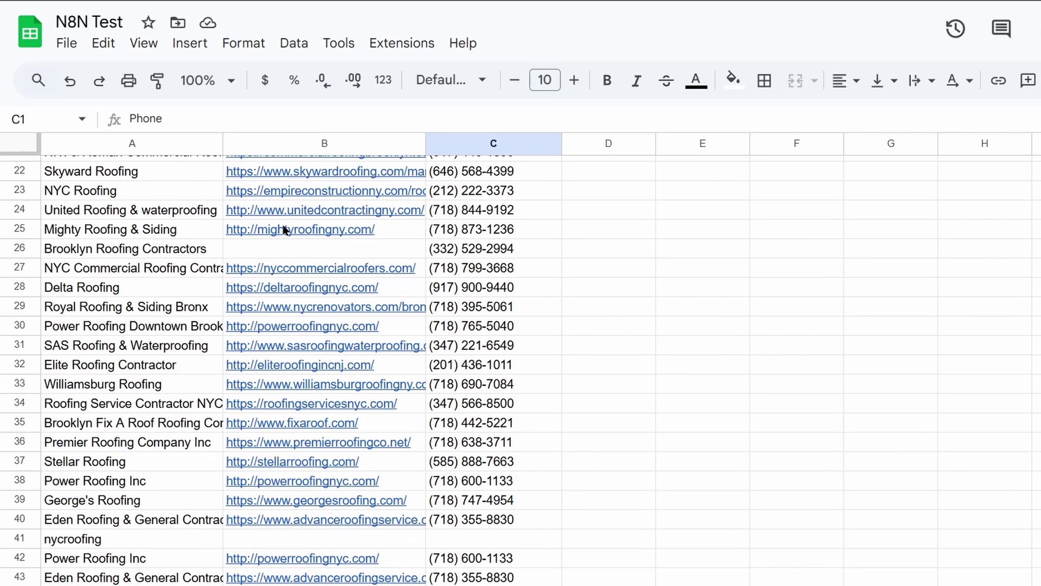
{"action": "scroll", "coordinate": [285, 228], "scroll_direction": "down", "scroll_amount": 10}
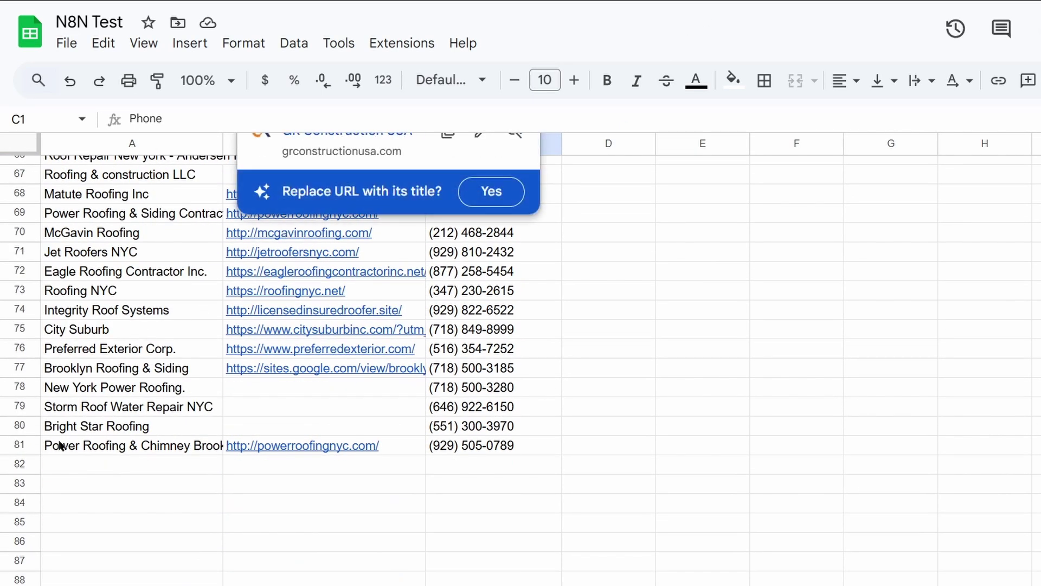
{"action": "scroll", "coordinate": [217, 416], "scroll_direction": "up", "scroll_amount": 4}
{"action": "scroll", "coordinate": [222, 417], "scroll_direction": "down", "scroll_amount": 4}
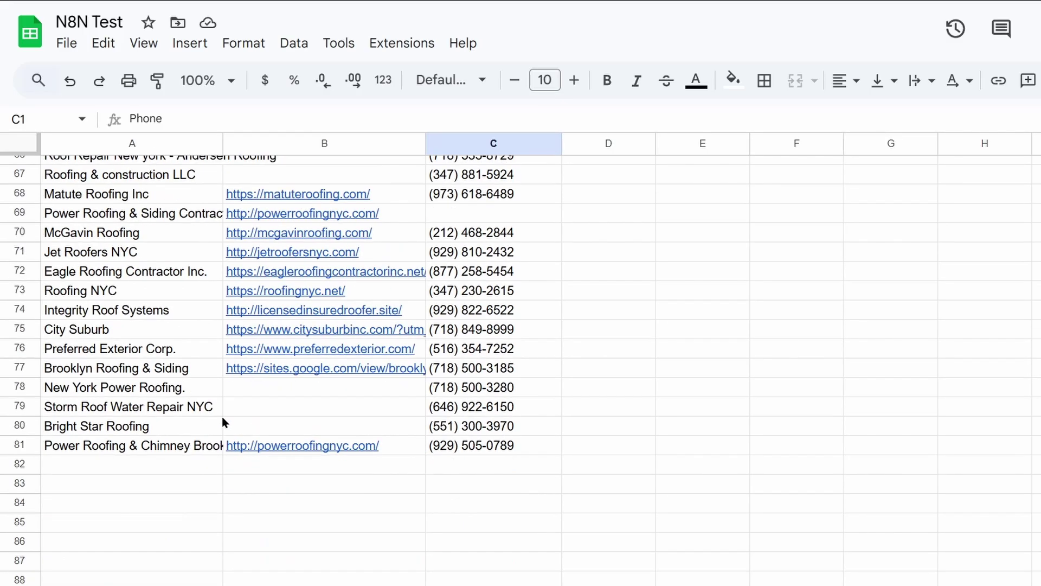
{"action": "scroll", "coordinate": [224, 413], "scroll_direction": "up", "scroll_amount": 7}
{"action": "scroll", "coordinate": [225, 410], "scroll_direction": "up", "scroll_amount": 14}
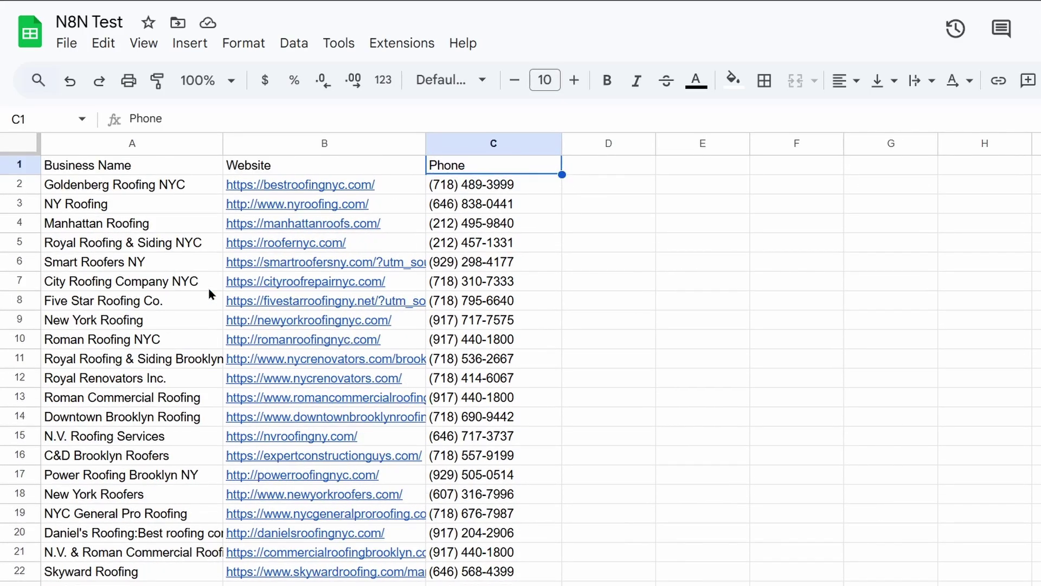
{"action": "left_click", "coordinate": [105, 187]}
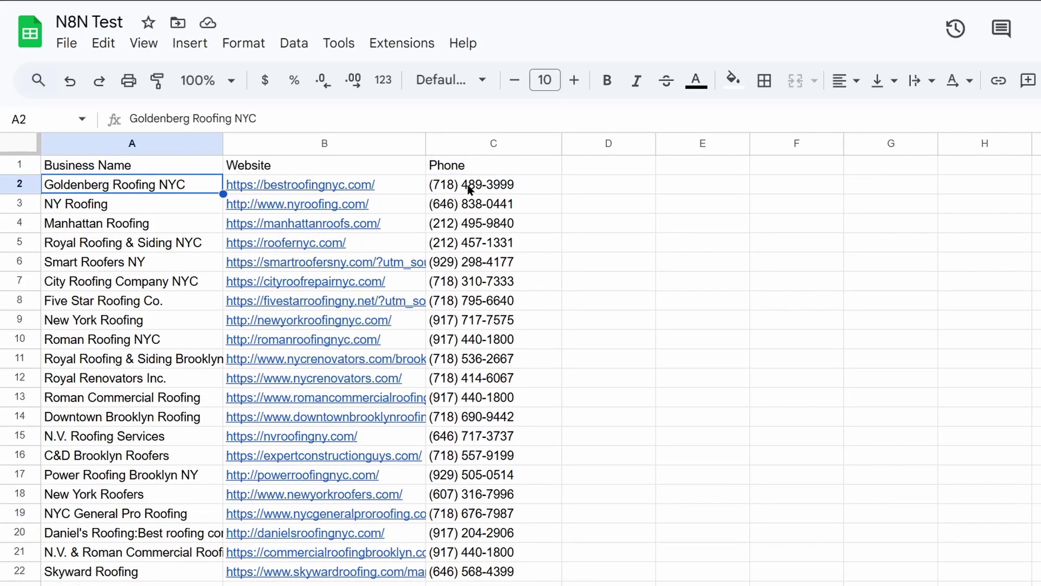
{"action": "mouse_move", "coordinate": [425, 188]}
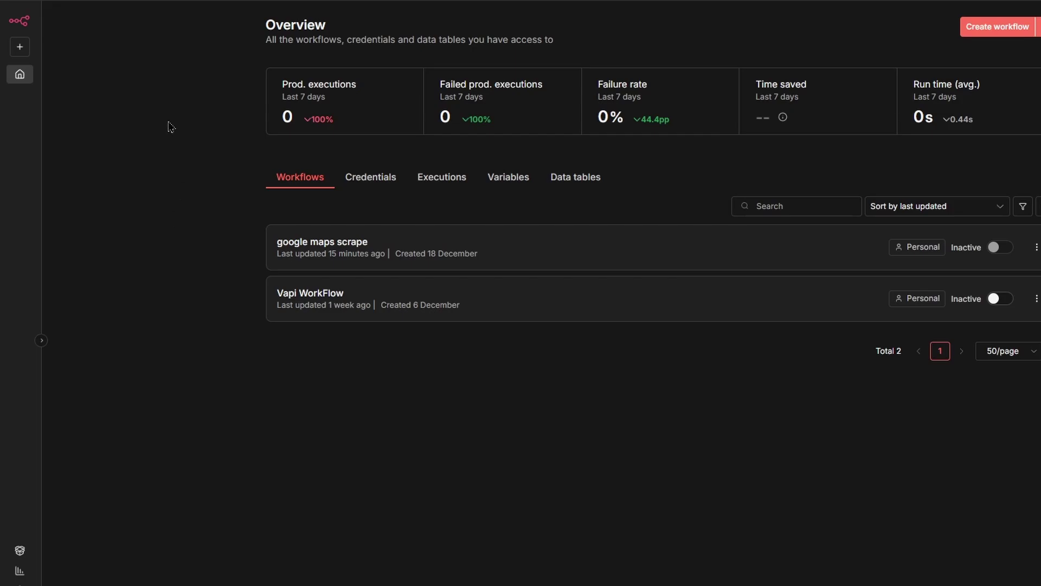
Open the form for a new SerpApi API credential in n8n and close it without saving.
{"action": "left_click", "coordinate": [20, 48]}
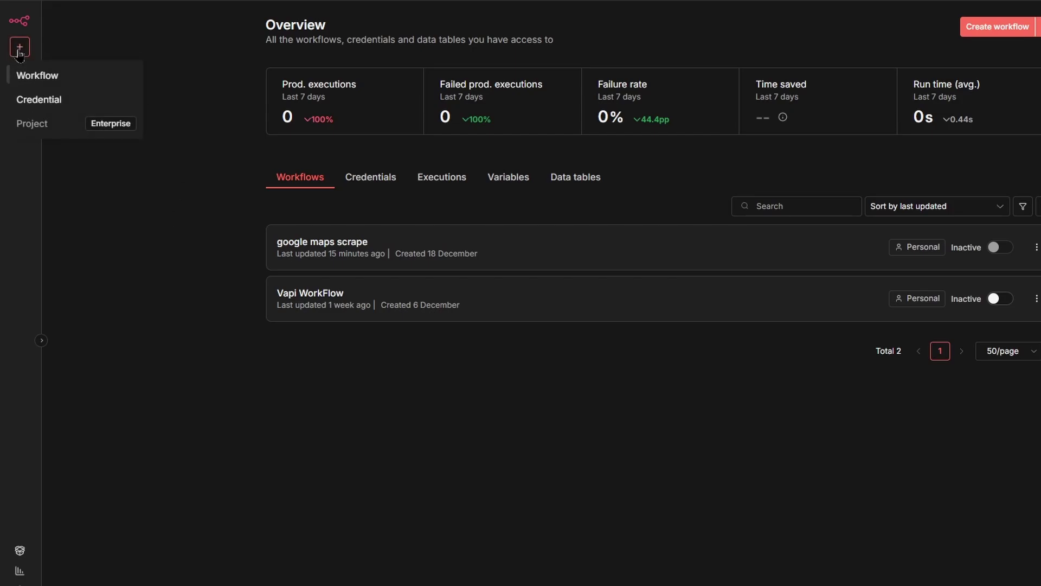
{"action": "left_click", "coordinate": [39, 99]}
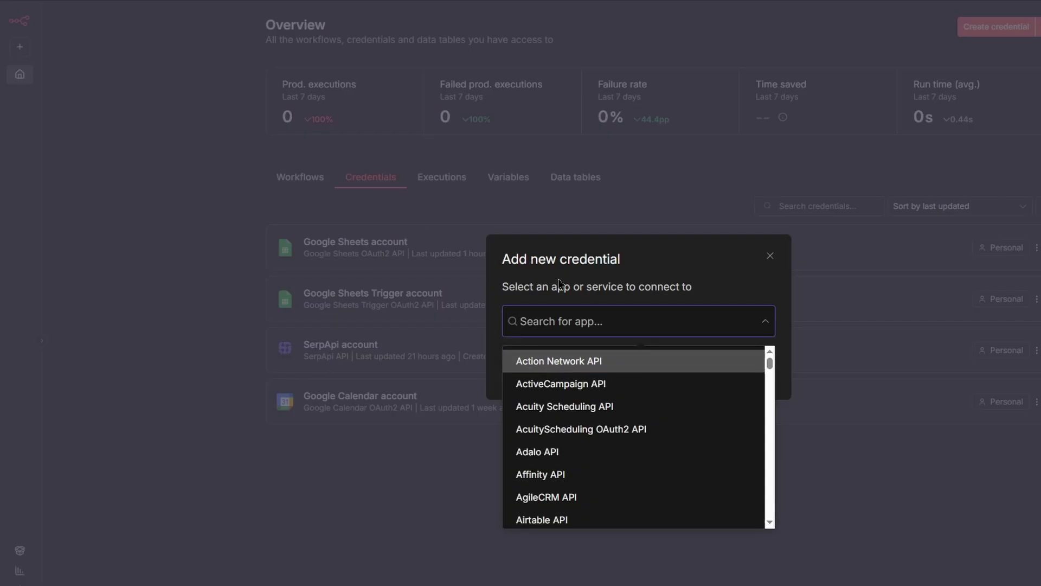
{"action": "type", "text": "serpap"}
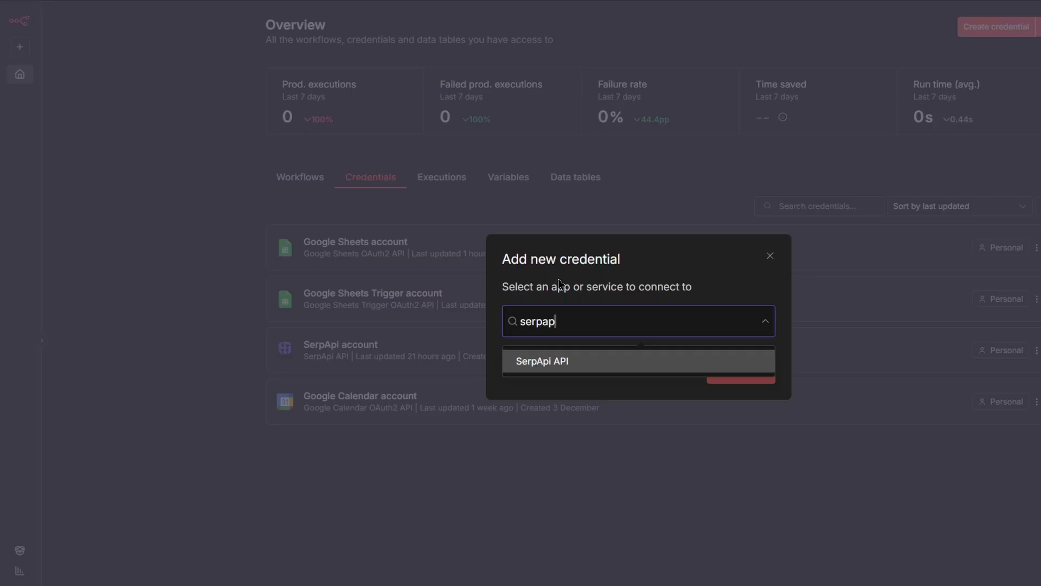
{"action": "left_click", "coordinate": [590, 362]}
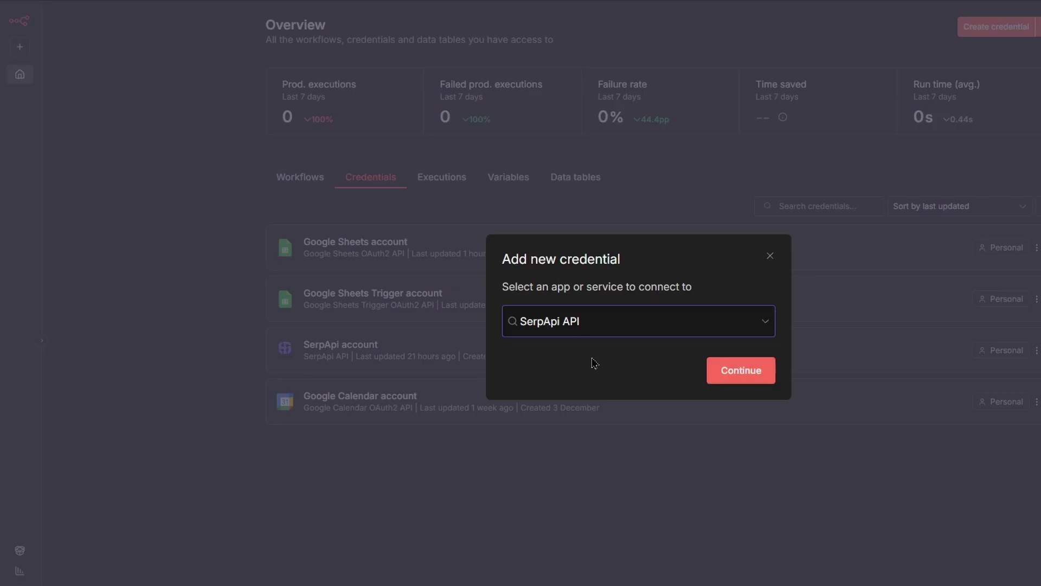
{"action": "left_click", "coordinate": [731, 372]}
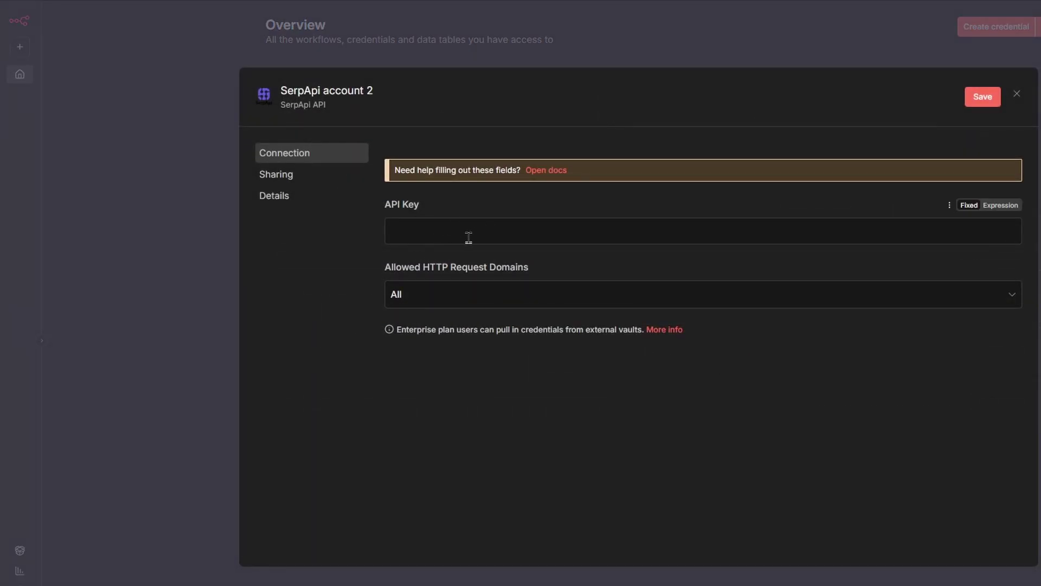
{"action": "left_click", "coordinate": [1020, 96]}
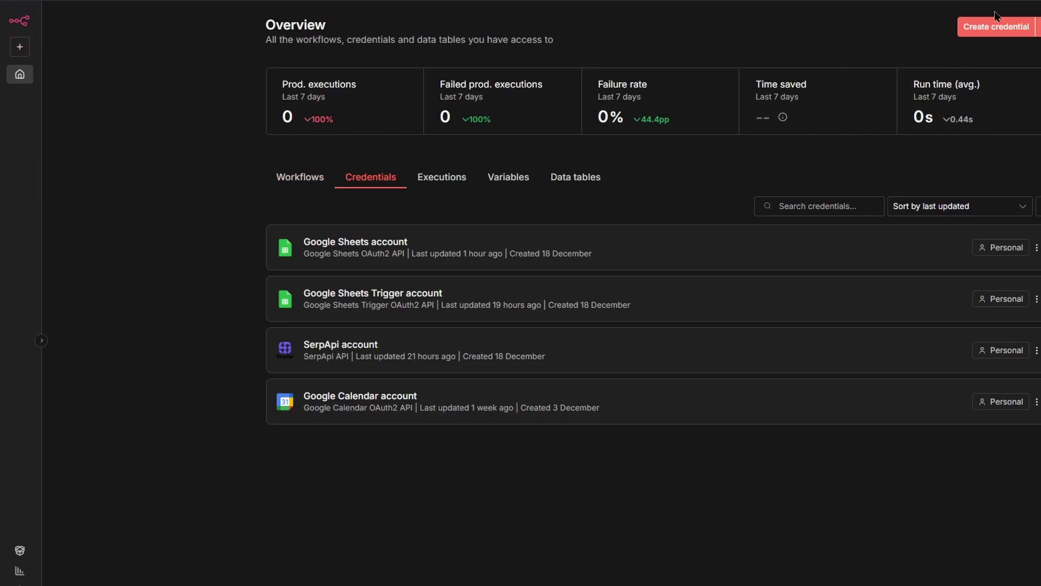
Open the form for a new Google Sheets OAuth2 API credential and read through its setup documentation.
{"action": "left_click", "coordinate": [995, 33]}
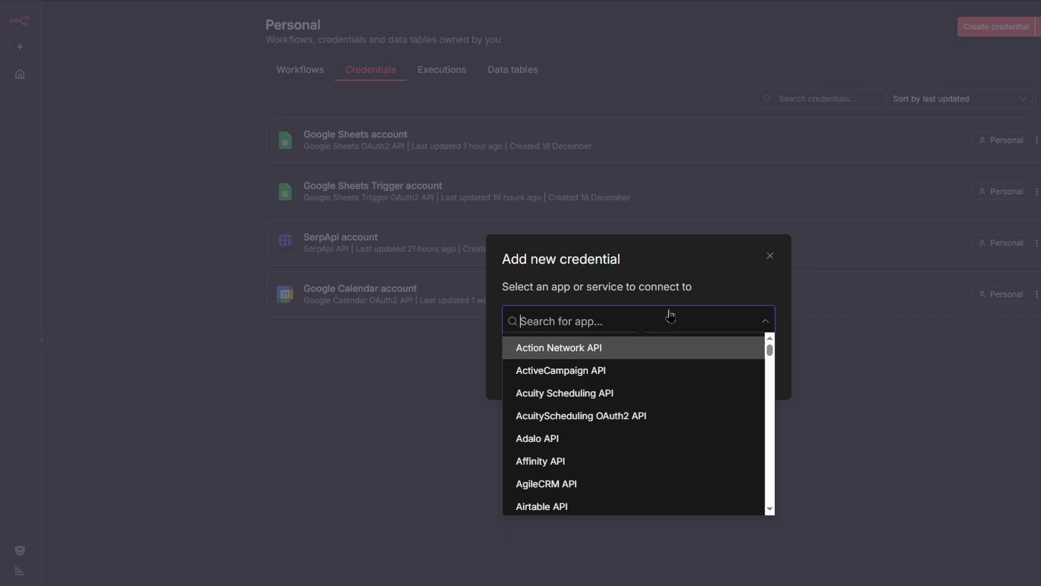
{"action": "type", "text": "sheets"}
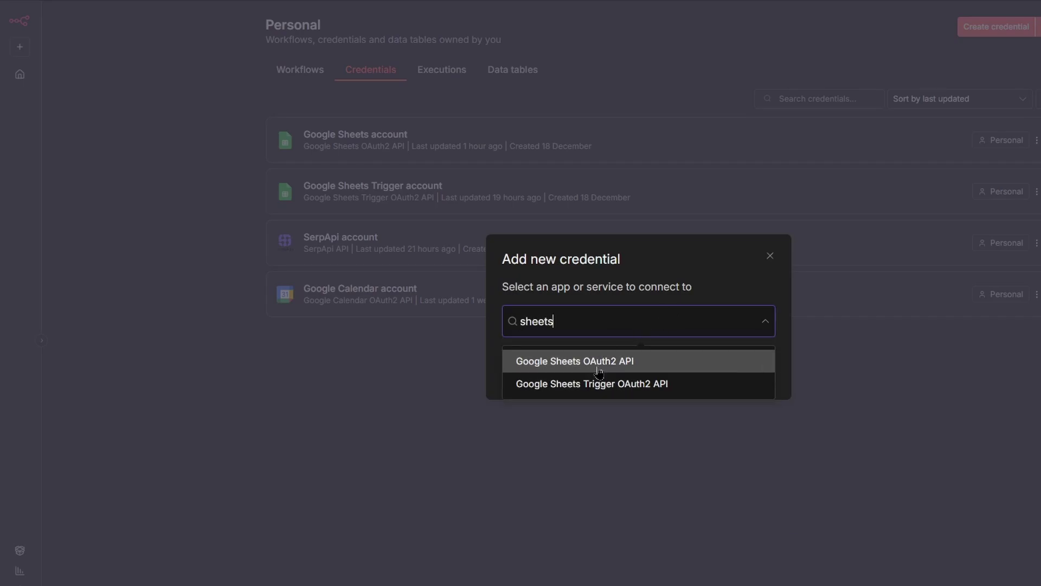
{"action": "left_click", "coordinate": [626, 361]}
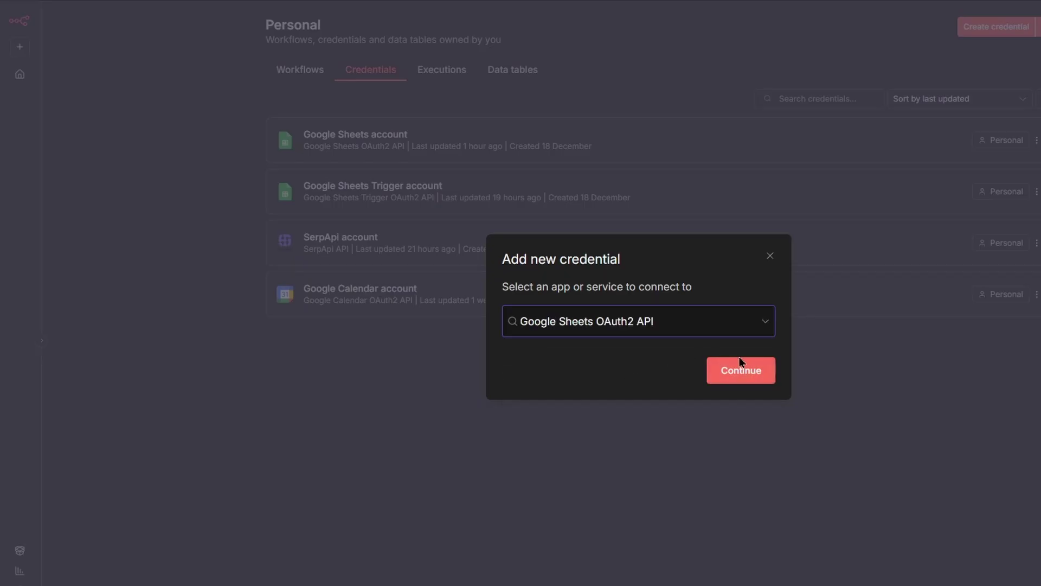
{"action": "left_click", "coordinate": [750, 374]}
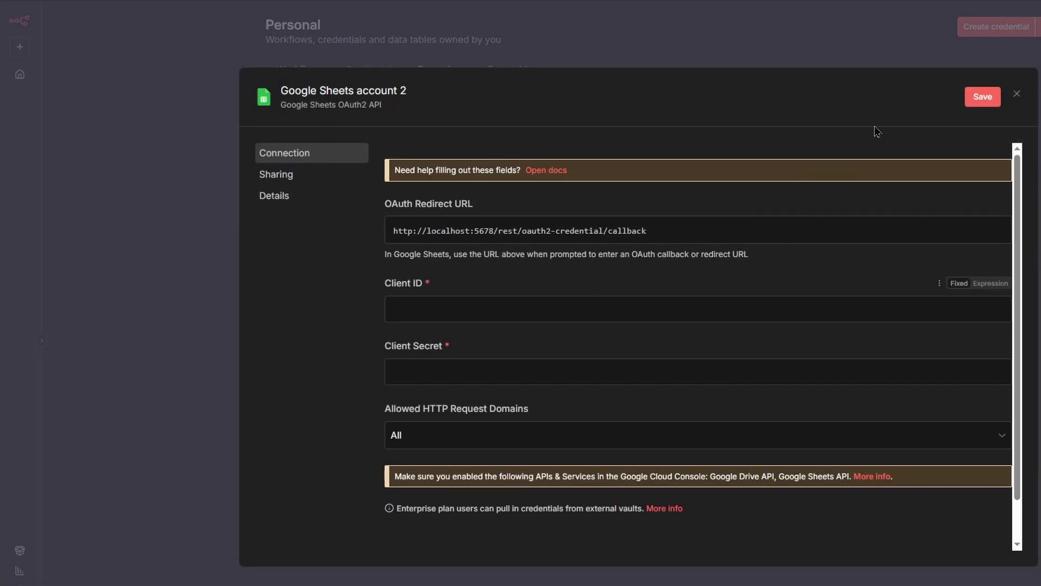
{"action": "left_click", "coordinate": [553, 173]}
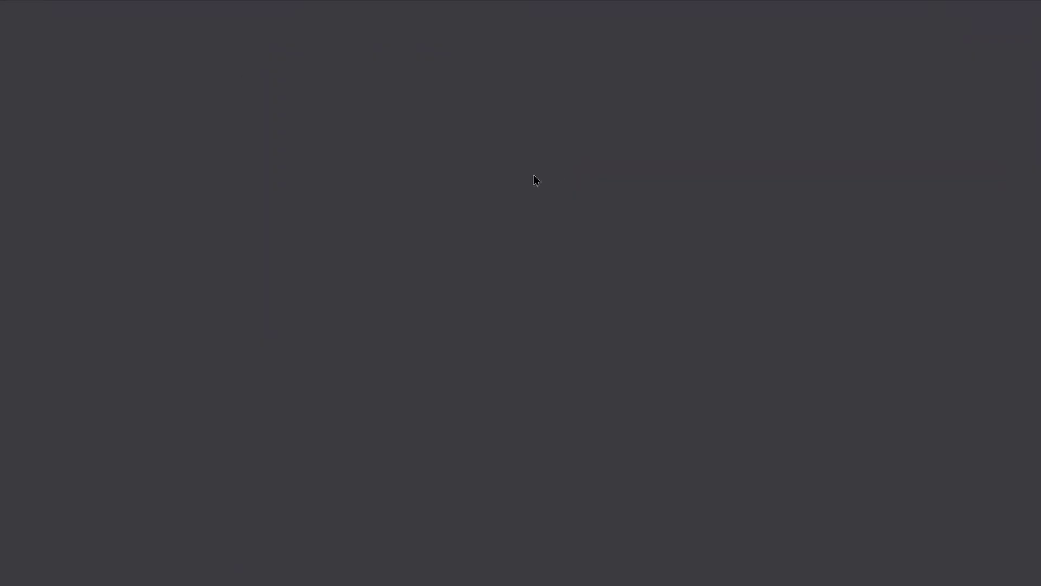
{"action": "scroll", "coordinate": [450, 222], "scroll_direction": "down", "scroll_amount": 5}
{"action": "scroll", "coordinate": [439, 248], "scroll_direction": "down", "scroll_amount": 20}
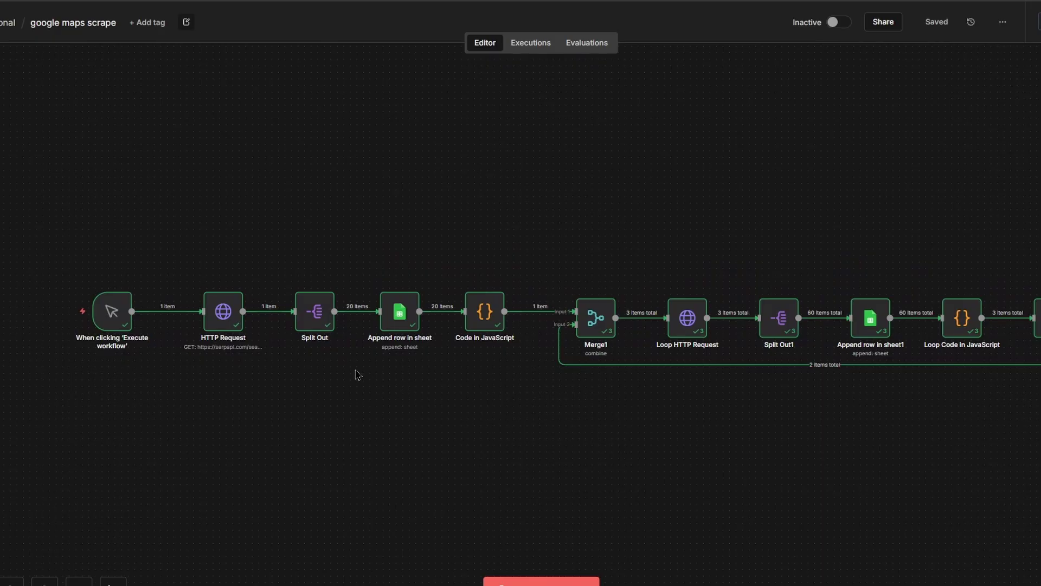
Examine the opening nodes of the google maps scrape workflow, from the manual trigger to the HTTP Request.
{"action": "scroll", "coordinate": [123, 323], "scroll_direction": "up", "scroll_amount": 5}
{"action": "scroll", "coordinate": [166, 328], "scroll_direction": "up", "scroll_amount": 1}
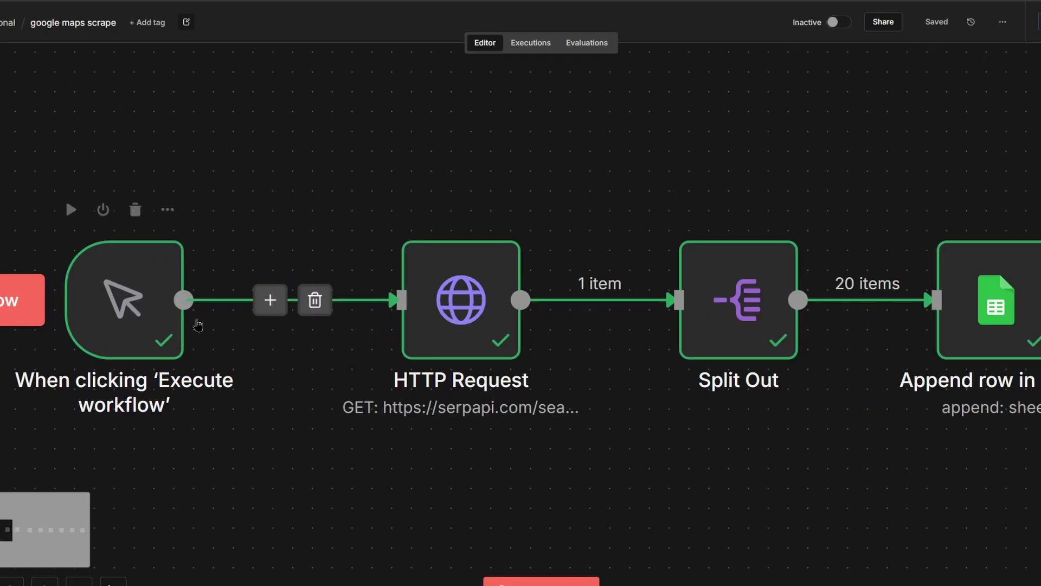
{"action": "left_click_drag", "start_coordinate": [251, 409], "coordinate": [421, 413]}
{"action": "scroll", "coordinate": [422, 413], "scroll_direction": "down", "scroll_amount": 2}
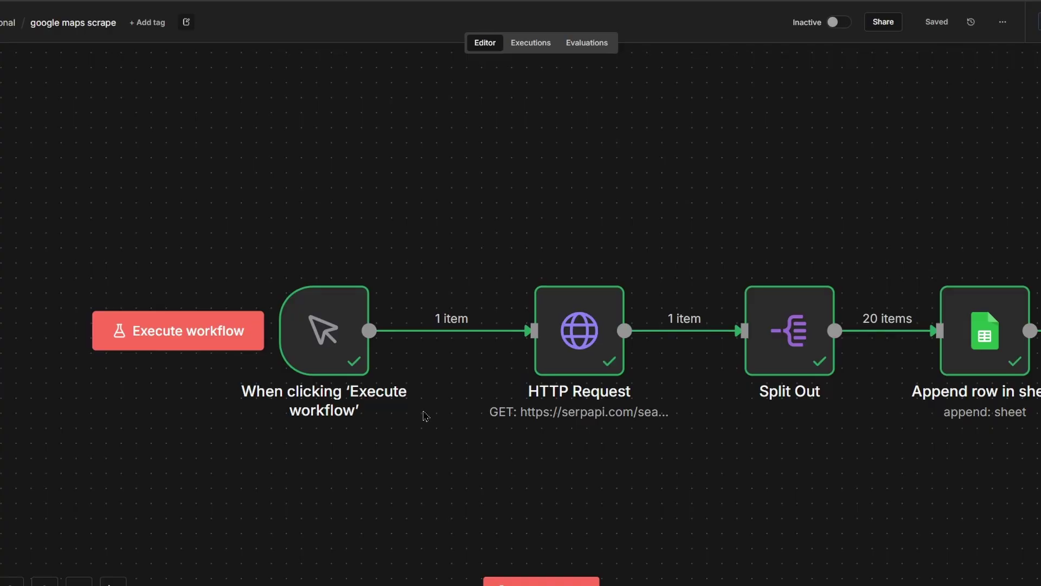
{"action": "mouse_move", "coordinate": [342, 364]}
{"action": "mouse_move", "coordinate": [426, 400]}
{"action": "scroll", "coordinate": [753, 436], "scroll_direction": "right", "scroll_amount": 3}
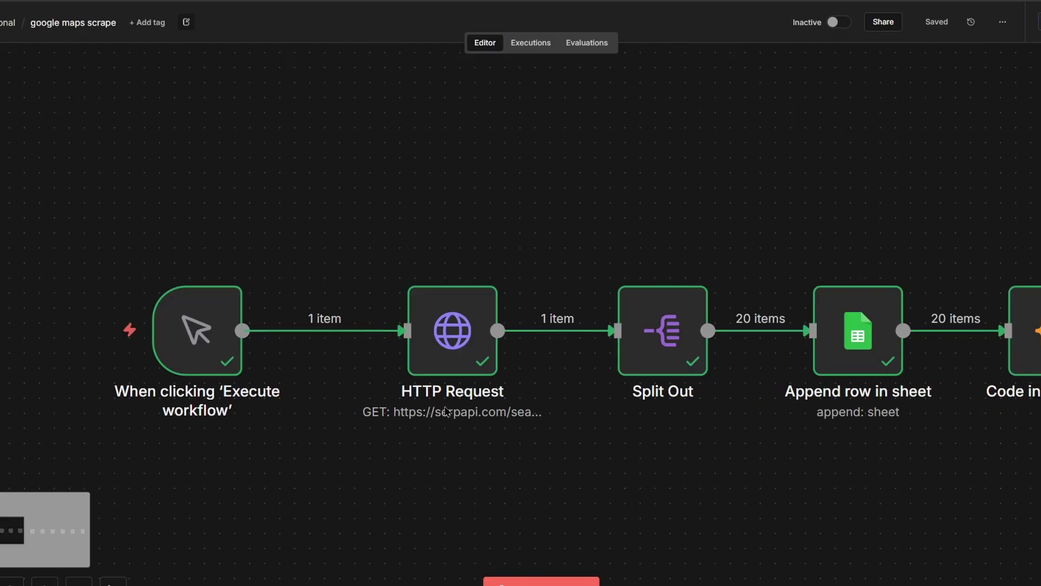
{"action": "mouse_move", "coordinate": [452, 328]}
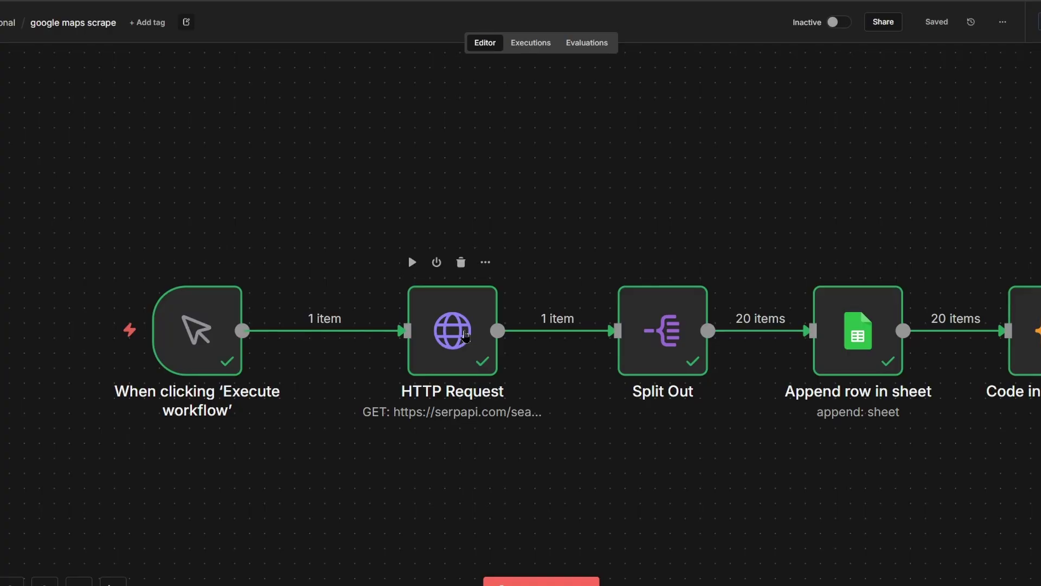
Add a SerpApi Official node with the Search Google Maps action, view its parameters, and delete the node.
{"action": "key", "text": "Tab"}
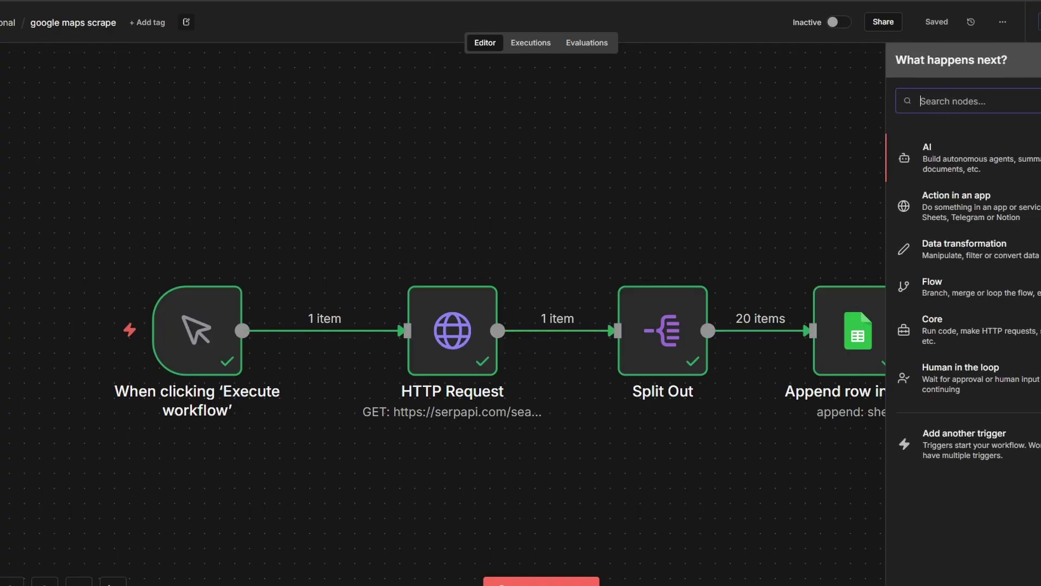
{"action": "type", "text": "serp"}
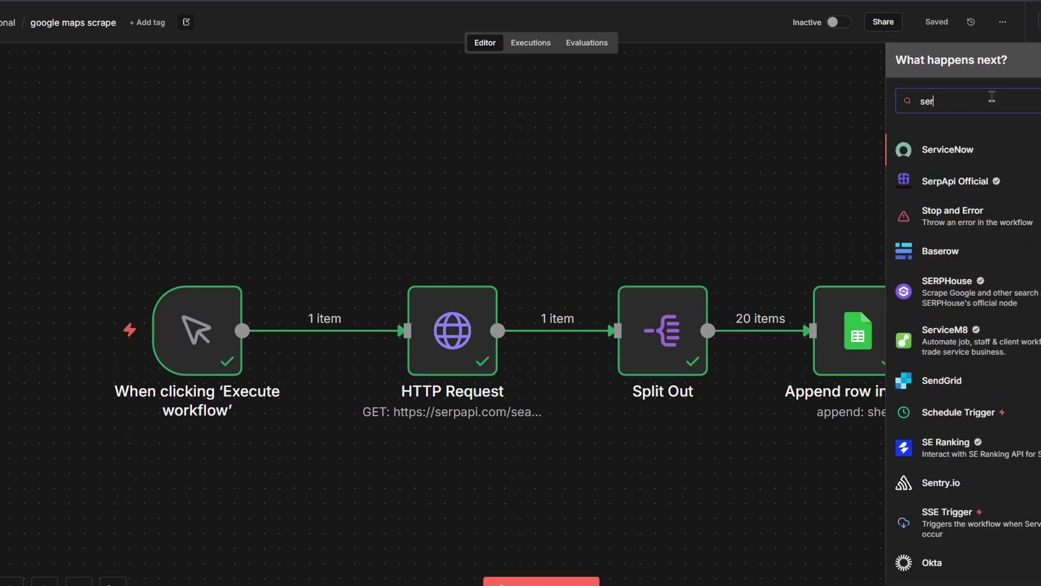
{"action": "type", "text": "papi"}
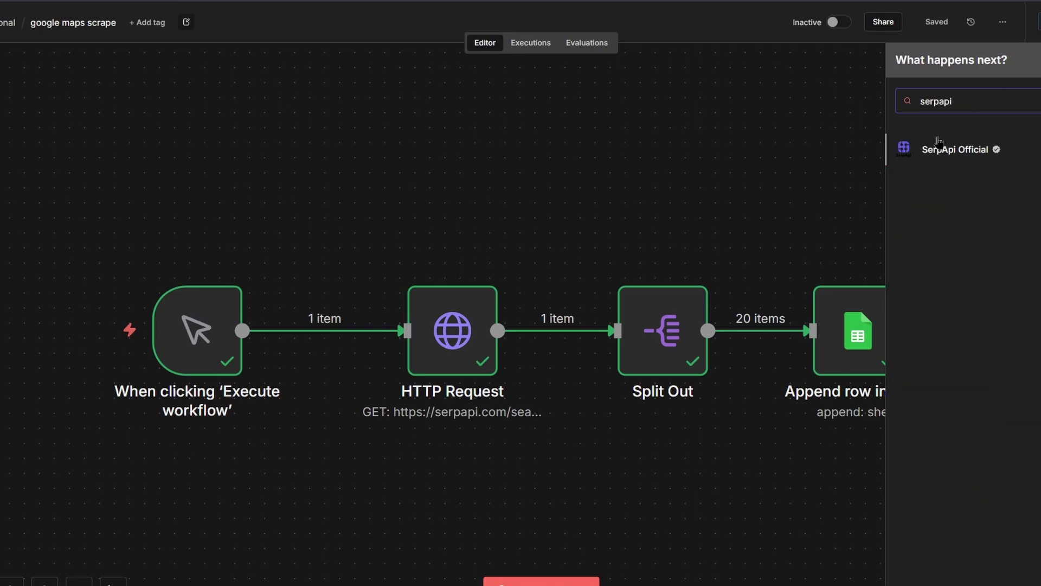
{"action": "left_click", "coordinate": [941, 145]}
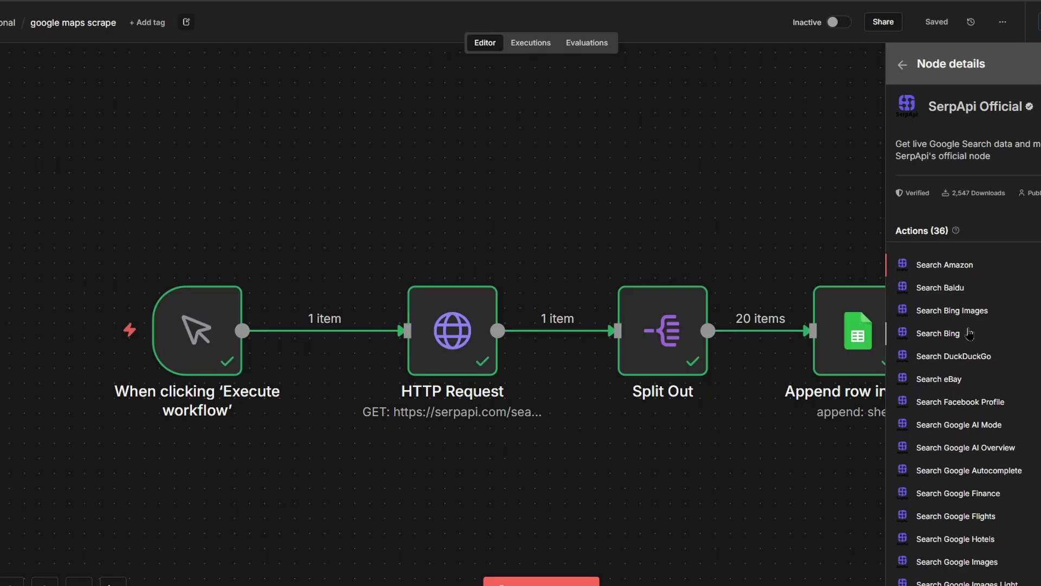
{"action": "scroll", "coordinate": [966, 339], "scroll_direction": "down", "scroll_amount": 4}
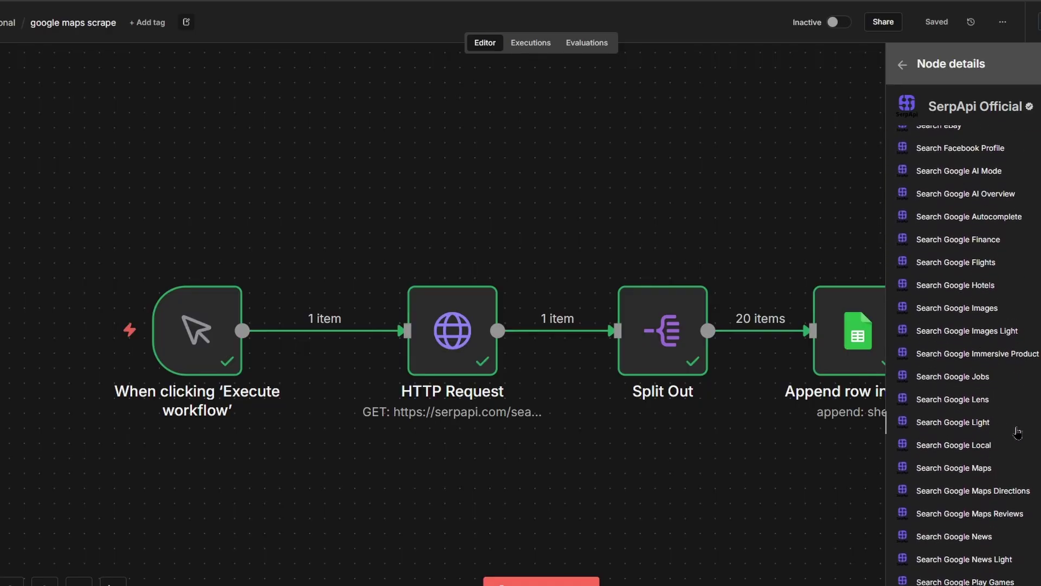
{"action": "scroll", "coordinate": [935, 413], "scroll_direction": "down", "scroll_amount": 3}
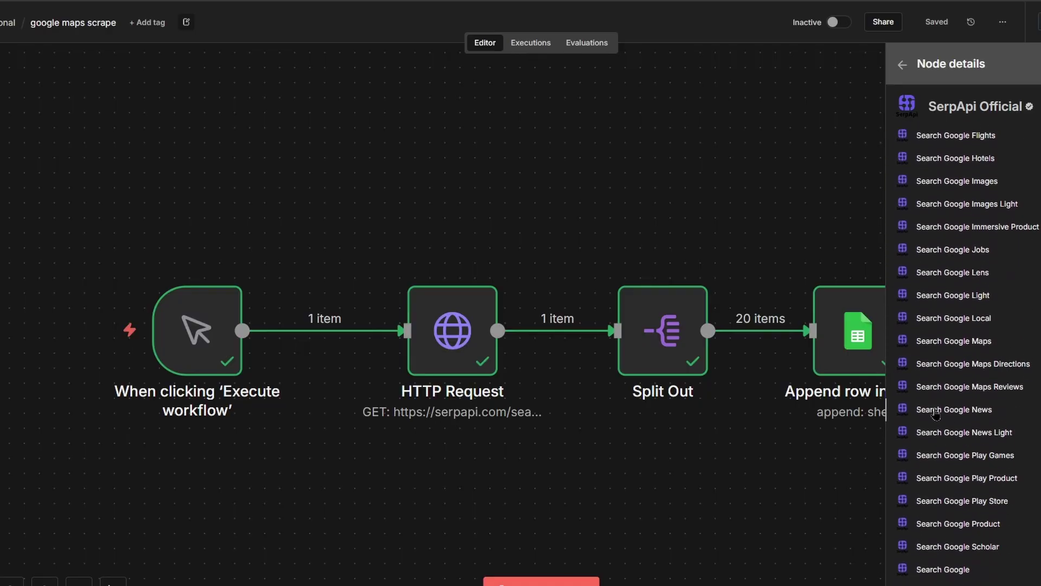
{"action": "left_click", "coordinate": [967, 346]}
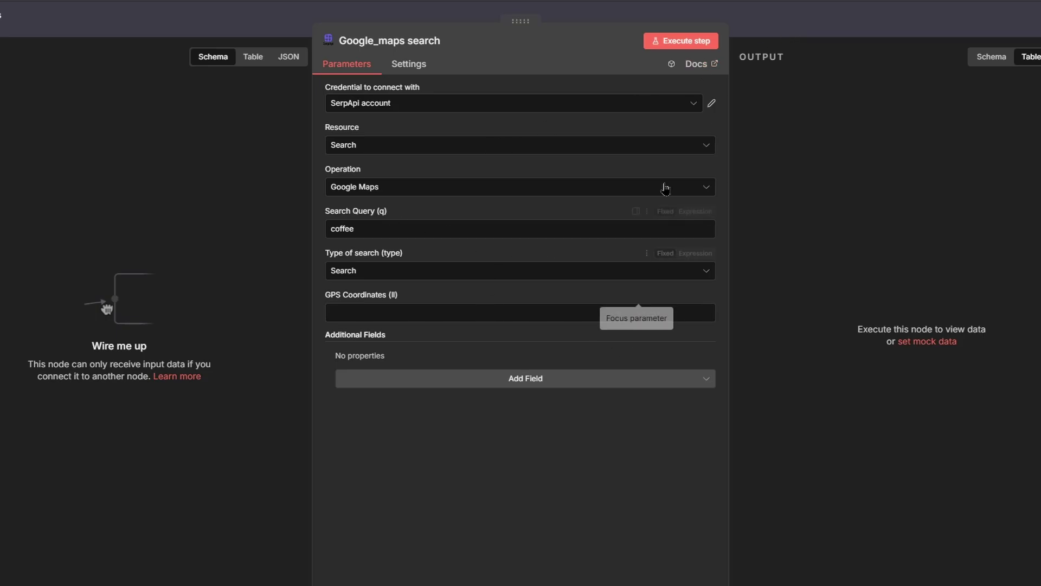
{"action": "left_click", "coordinate": [832, 28]}
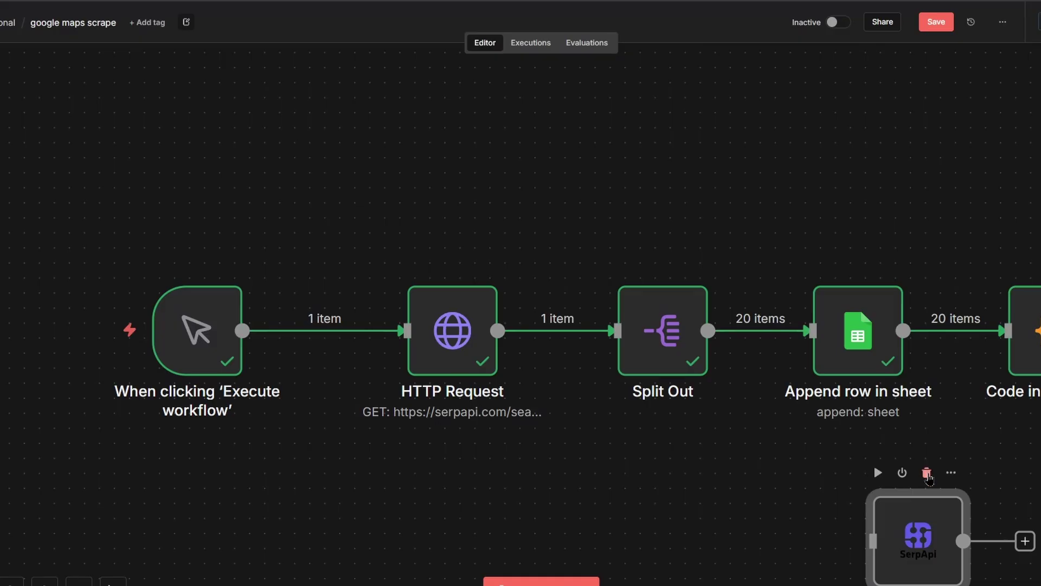
{"action": "left_click", "coordinate": [927, 474]}
Open the HTTP Request node and compare its URL with the endpoint in SerpApi's Google Maps API documentation.
{"action": "double_click", "coordinate": [466, 338]}
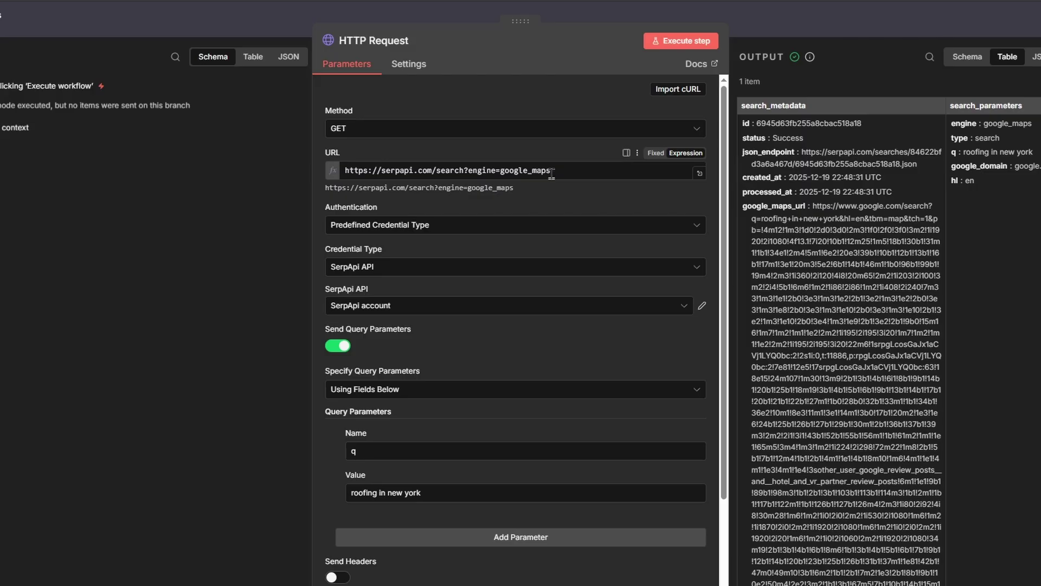
{"action": "left_click", "coordinate": [474, 178]}
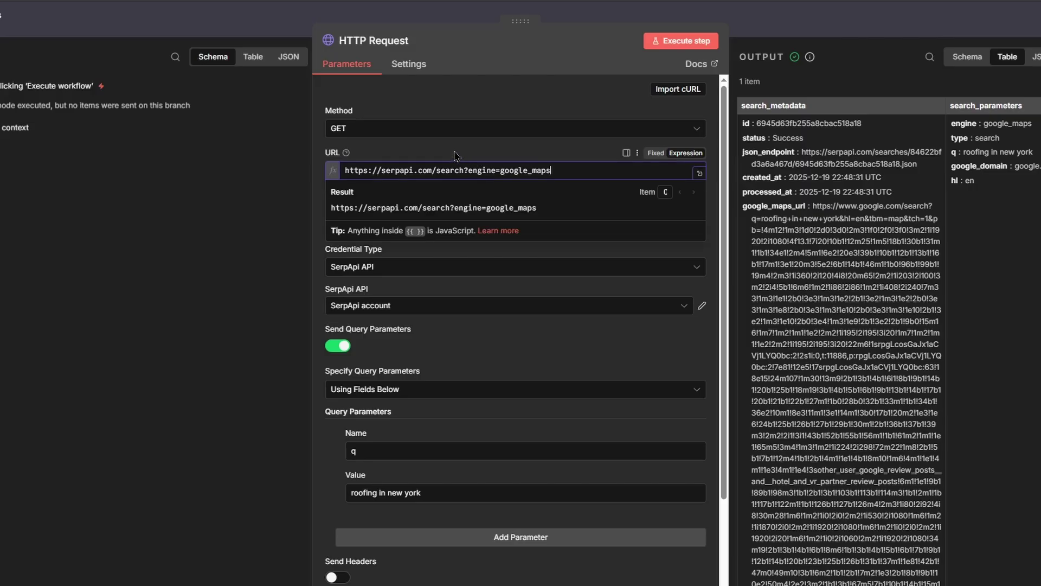
{"action": "left_click", "coordinate": [391, 0]}
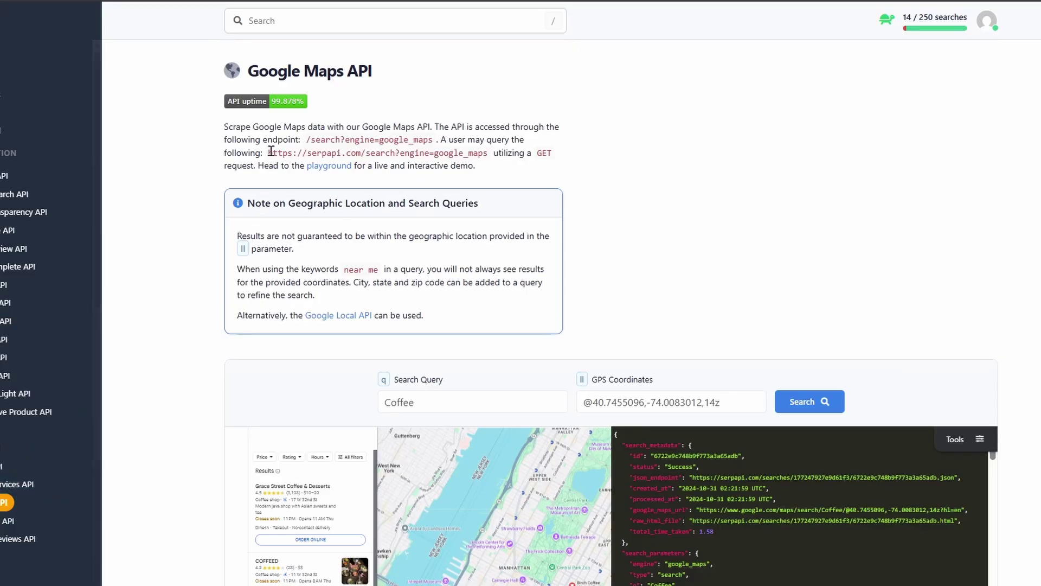
{"action": "mouse_move", "coordinate": [269, 152]}
{"action": "left_mouse_down"}
{"action": "mouse_move", "coordinate": [457, 153]}
{"action": "mouse_move", "coordinate": [470, 166]}
{"action": "mouse_move", "coordinate": [349, 155]}
{"action": "mouse_move", "coordinate": [462, 154]}
{"action": "mouse_move", "coordinate": [270, 154]}
{"action": "left_mouse_up"}
{"action": "left_click", "coordinate": [390, 156]}
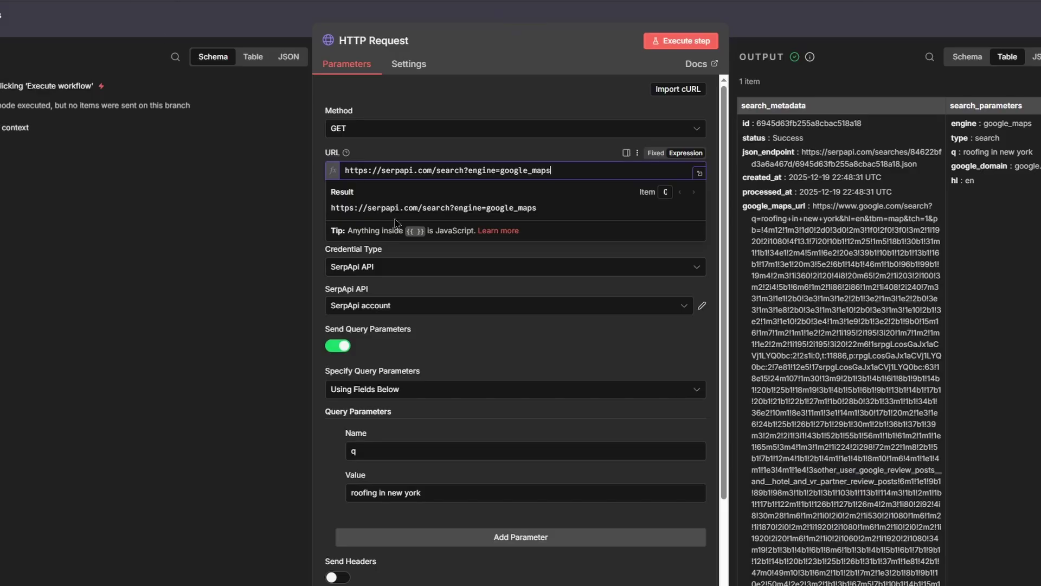
{"action": "left_click", "coordinate": [427, 169]}
{"action": "left_click", "coordinate": [440, 151]}
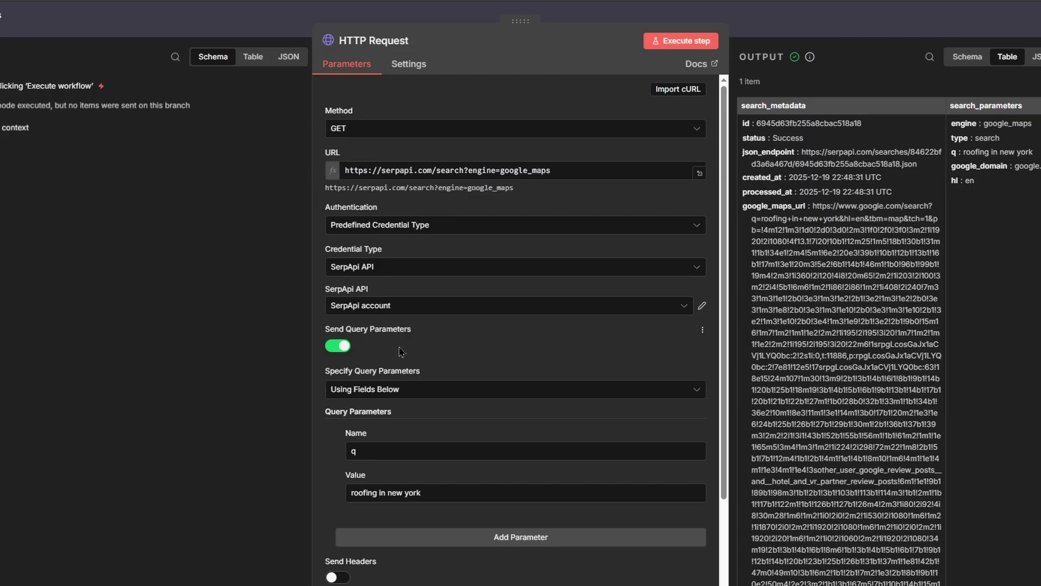
Examine the HTTP Request node's query parameter q and its search phrase value.
{"action": "scroll", "coordinate": [374, 233], "scroll_direction": "down", "scroll_amount": 3}
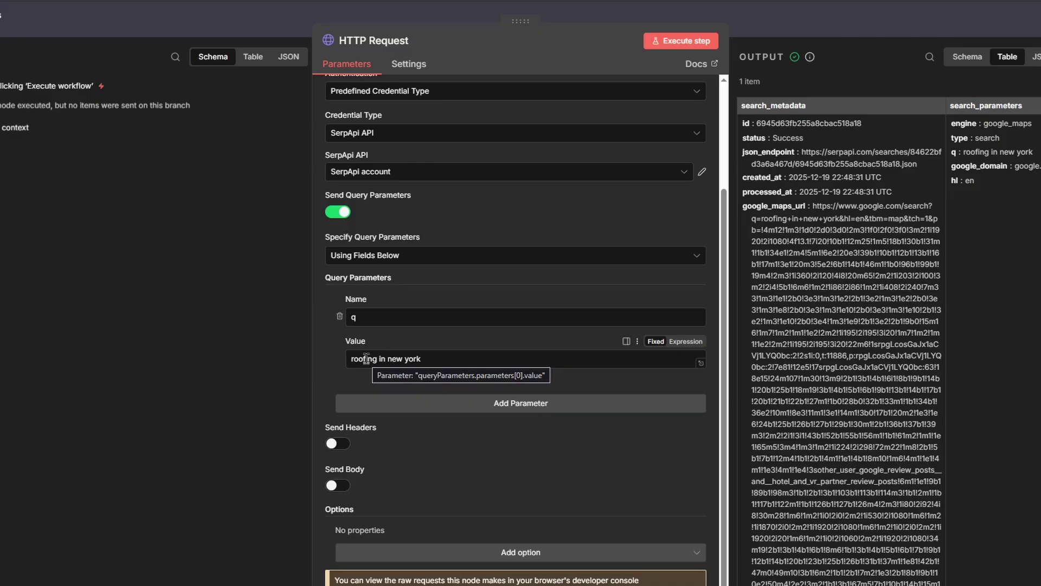
{"action": "left_click_drag", "start_coordinate": [351, 358], "coordinate": [433, 360]}
{"action": "left_click", "coordinate": [388, 361]}
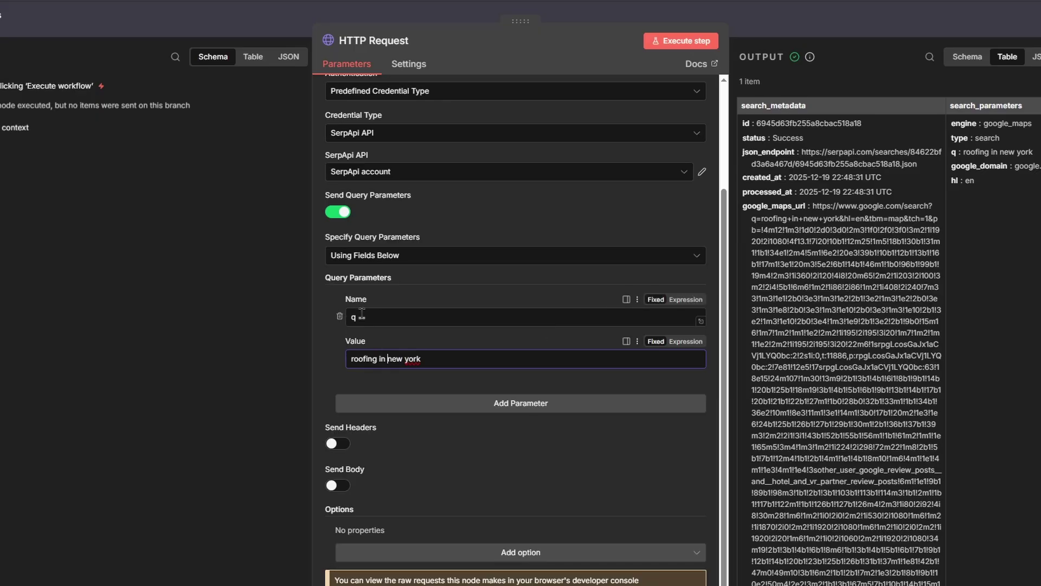
{"action": "left_click_drag", "start_coordinate": [352, 360], "coordinate": [440, 361]}
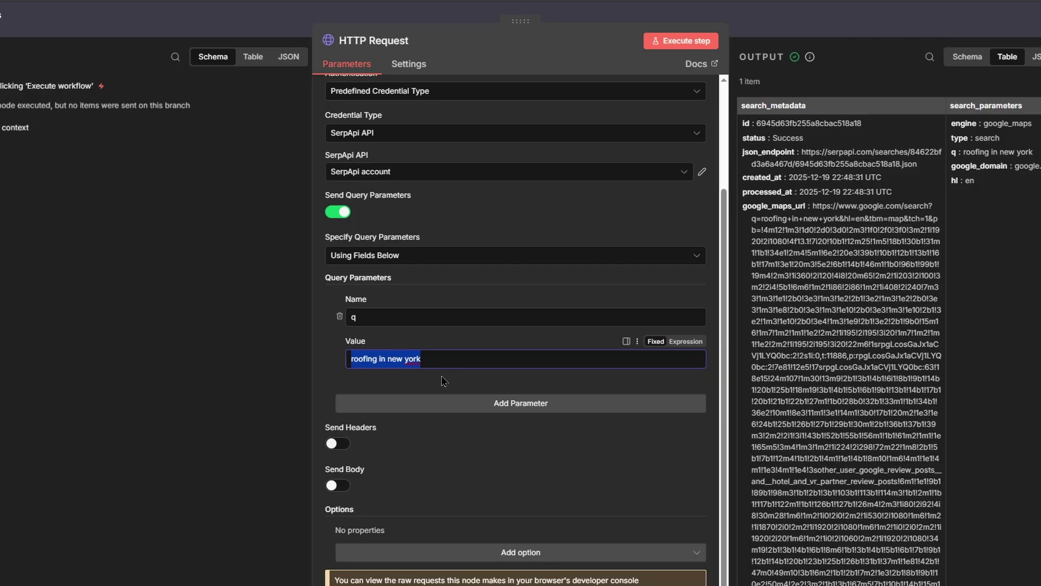
{"action": "left_click", "coordinate": [399, 359]}
{"action": "left_click_drag", "start_coordinate": [351, 359], "coordinate": [446, 364]}
Examine the HTTP Request output from the search parameters through the first business listing in local_results.
{"action": "scroll", "coordinate": [860, 295], "scroll_direction": "right", "scroll_amount": 5}
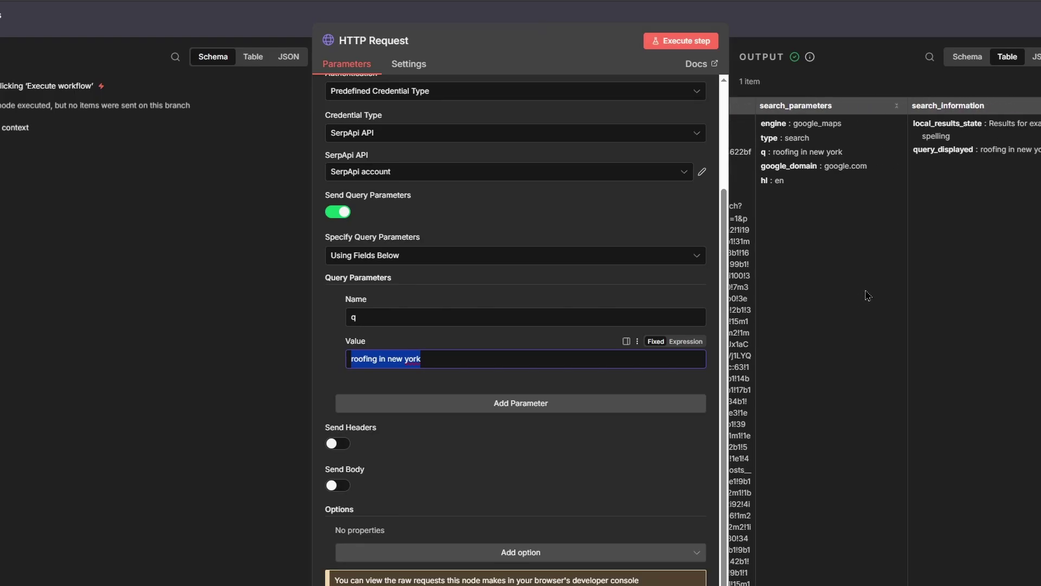
{"action": "scroll", "coordinate": [862, 281], "scroll_direction": "left", "scroll_amount": 2}
{"action": "scroll", "coordinate": [902, 214], "scroll_direction": "right", "scroll_amount": 4}
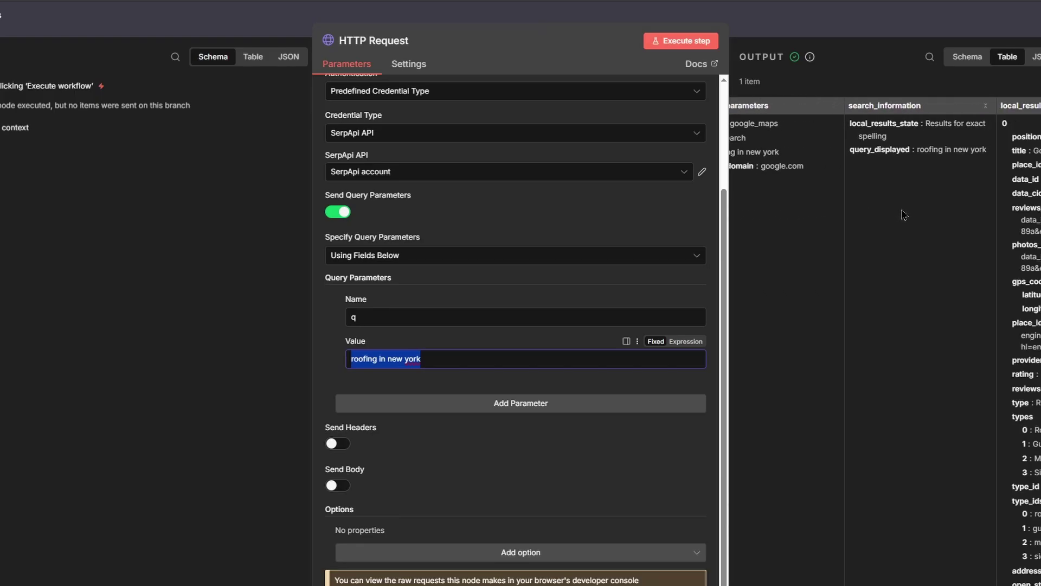
{"action": "scroll", "coordinate": [904, 215], "scroll_direction": "right", "scroll_amount": 5}
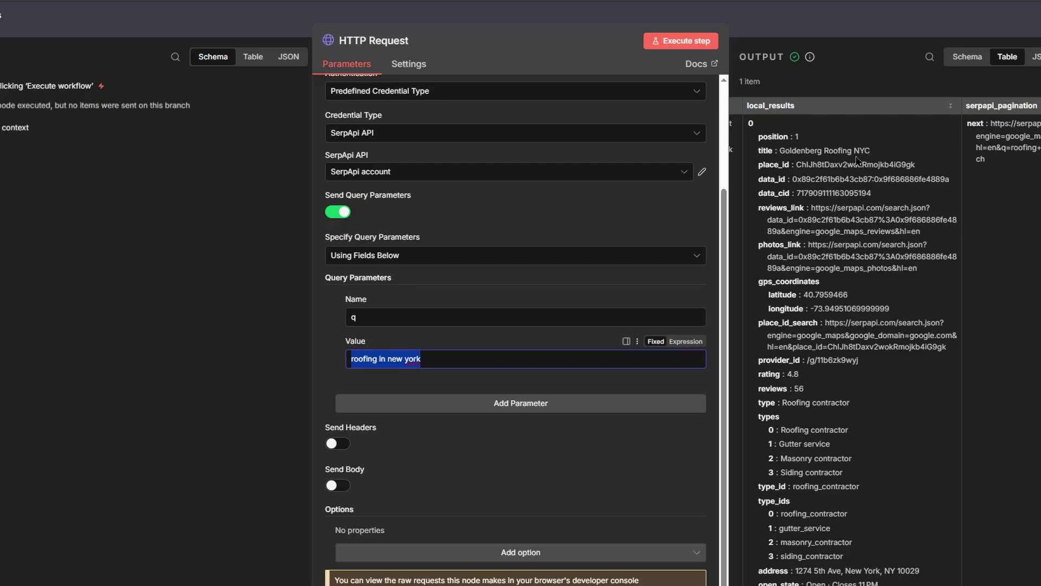
{"action": "left_click_drag", "start_coordinate": [780, 151], "coordinate": [847, 358]}
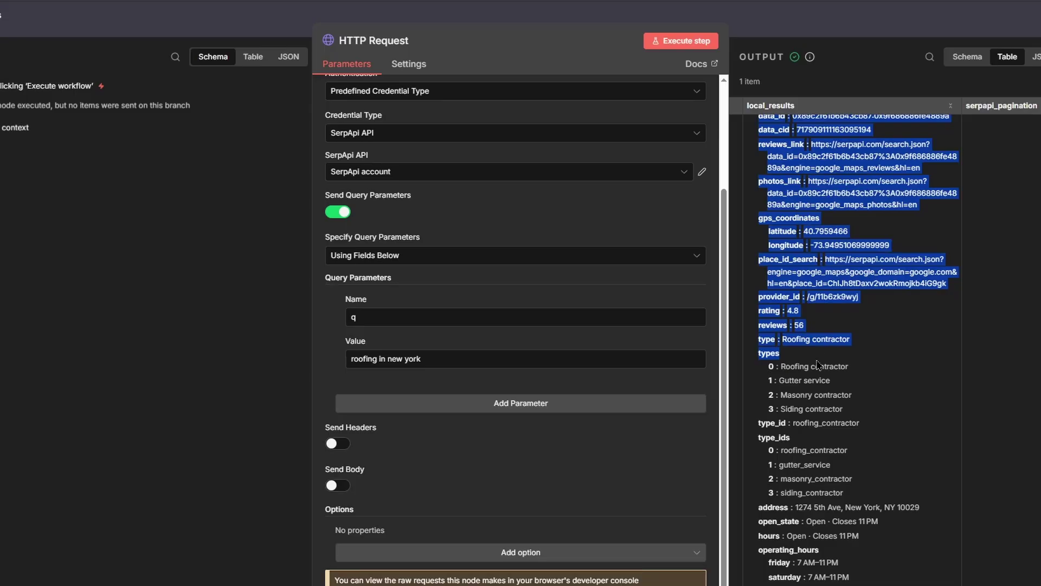
{"action": "scroll", "coordinate": [789, 204], "scroll_direction": "down", "scroll_amount": 5}
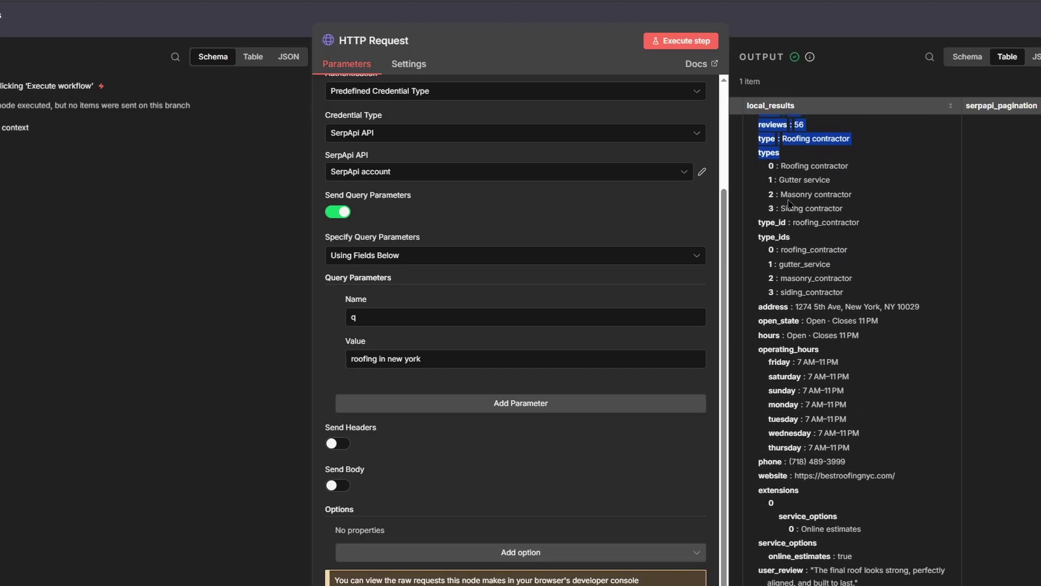
{"action": "scroll", "coordinate": [789, 204], "scroll_direction": "down", "scroll_amount": 1}
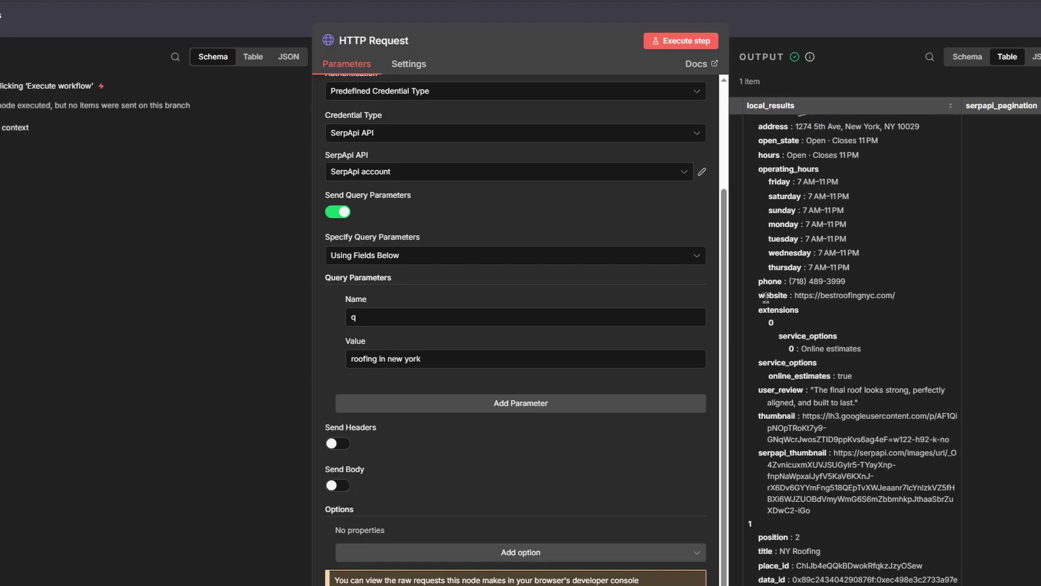
Inspect the phone and website fields of the first listing in local_results.
{"action": "left_click_drag", "start_coordinate": [788, 281], "coordinate": [845, 297]}
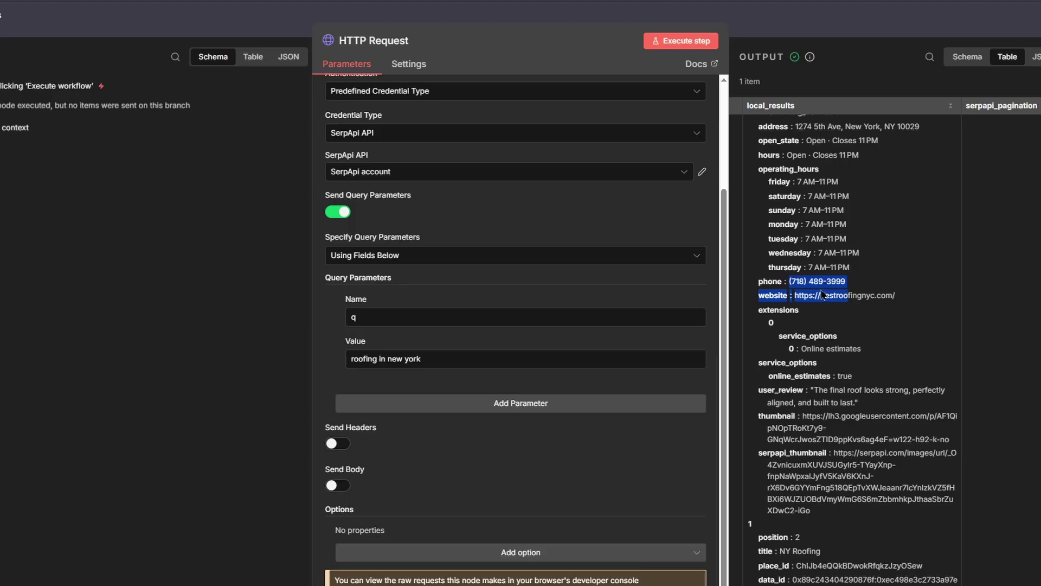
{"action": "left_click", "coordinate": [794, 280]}
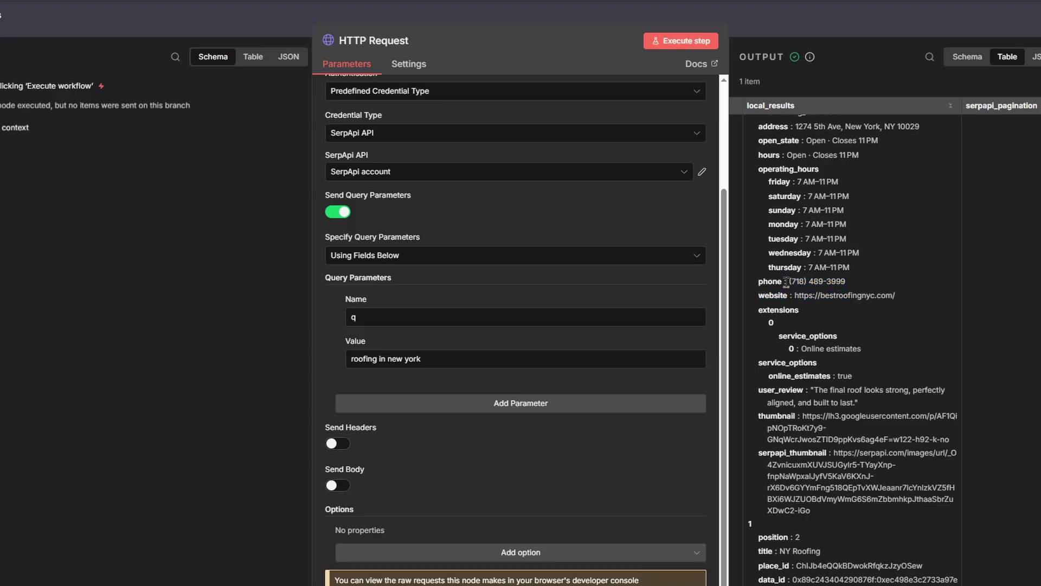
{"action": "left_click_drag", "start_coordinate": [787, 281], "coordinate": [859, 288]}
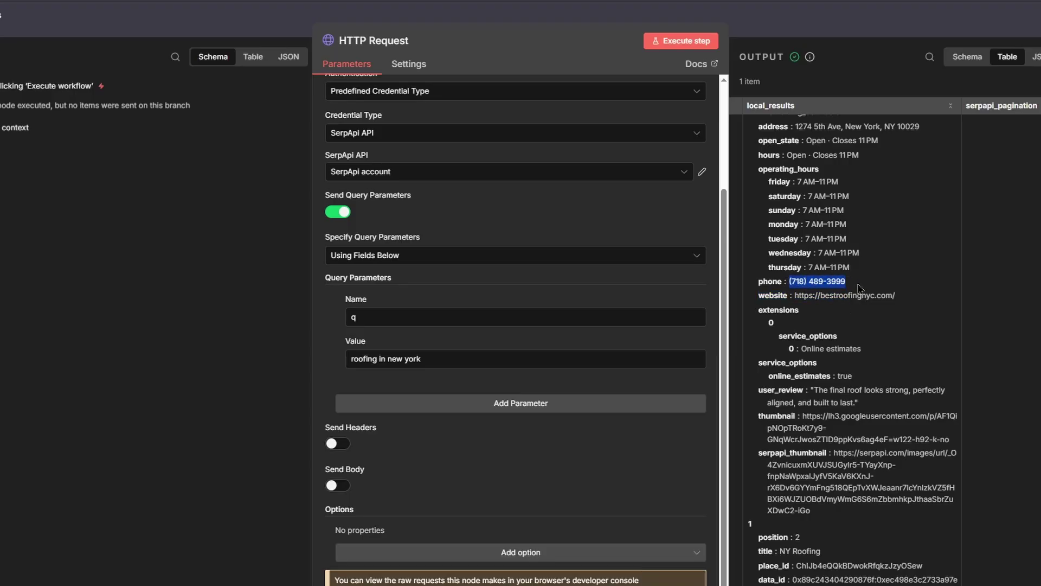
{"action": "left_click", "coordinate": [795, 295]}
{"action": "left_click_drag", "start_coordinate": [796, 296], "coordinate": [838, 311]}
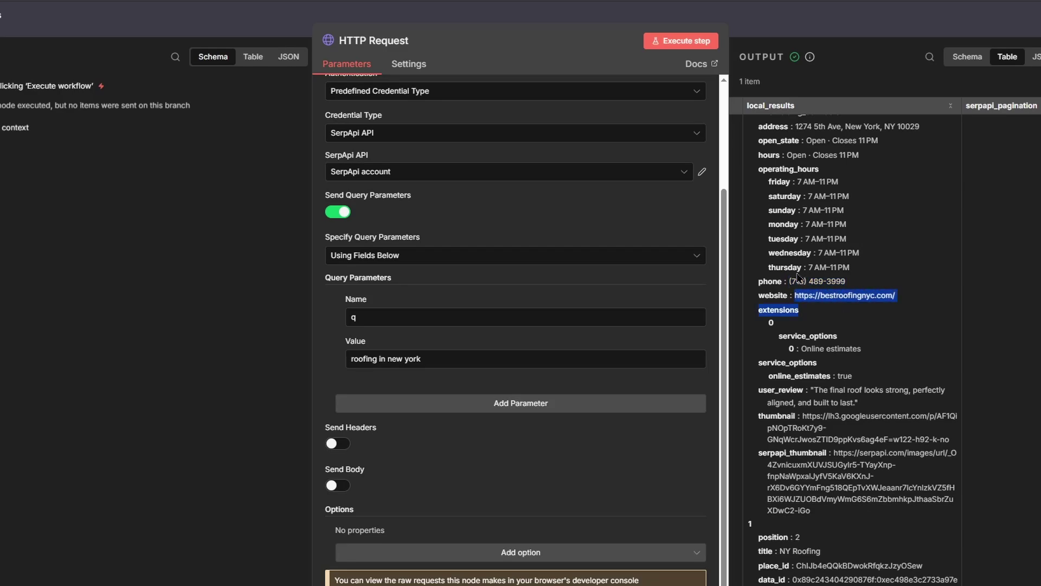
{"action": "scroll", "coordinate": [819, 271], "scroll_direction": "up", "scroll_amount": 5}
{"action": "scroll", "coordinate": [828, 265], "scroll_direction": "down", "scroll_amount": 6}
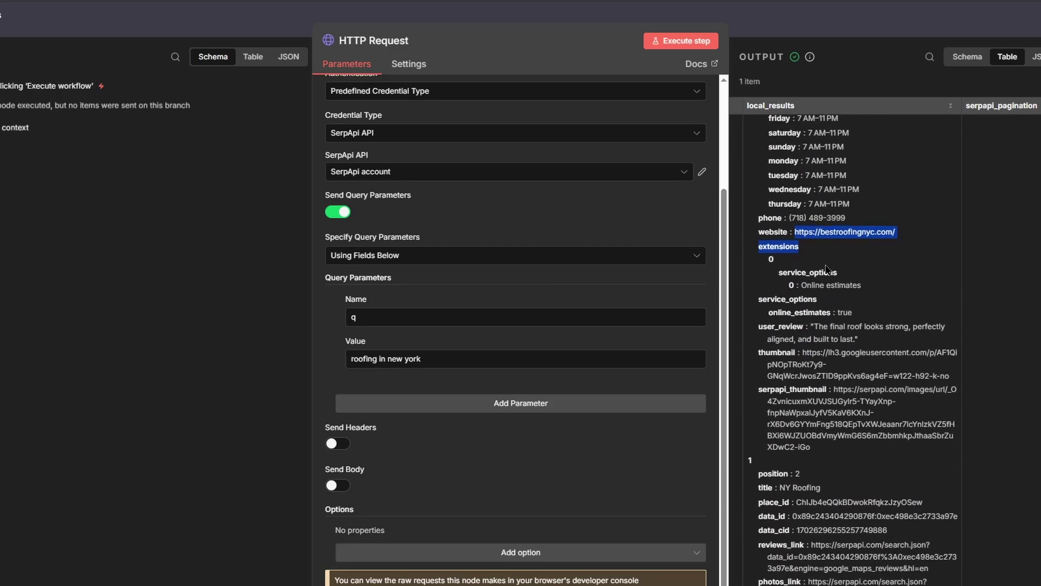
{"action": "scroll", "coordinate": [826, 266], "scroll_direction": "up", "scroll_amount": 2}
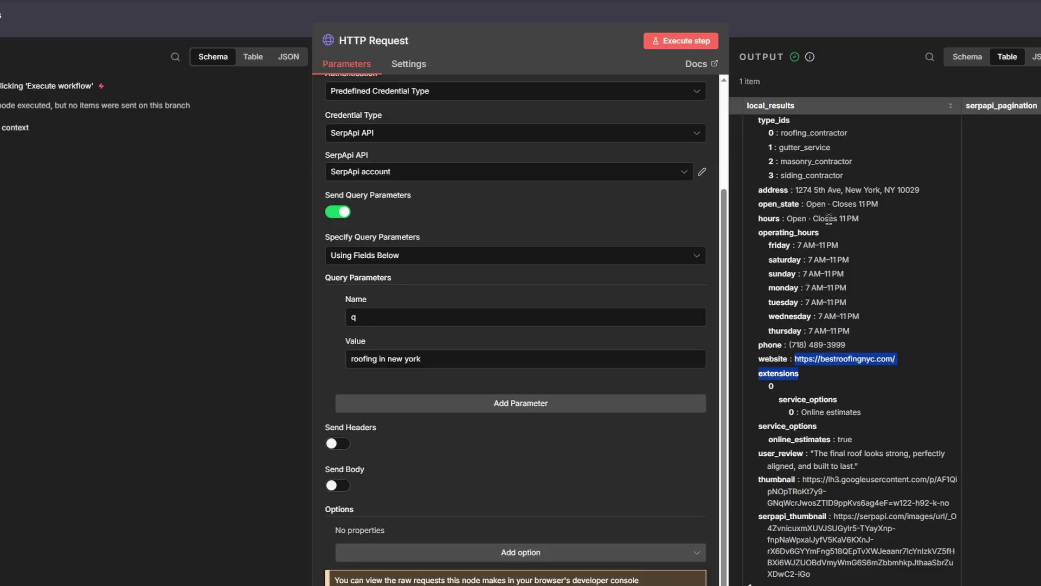
{"action": "scroll", "coordinate": [825, 219], "scroll_direction": "up", "scroll_amount": 5}
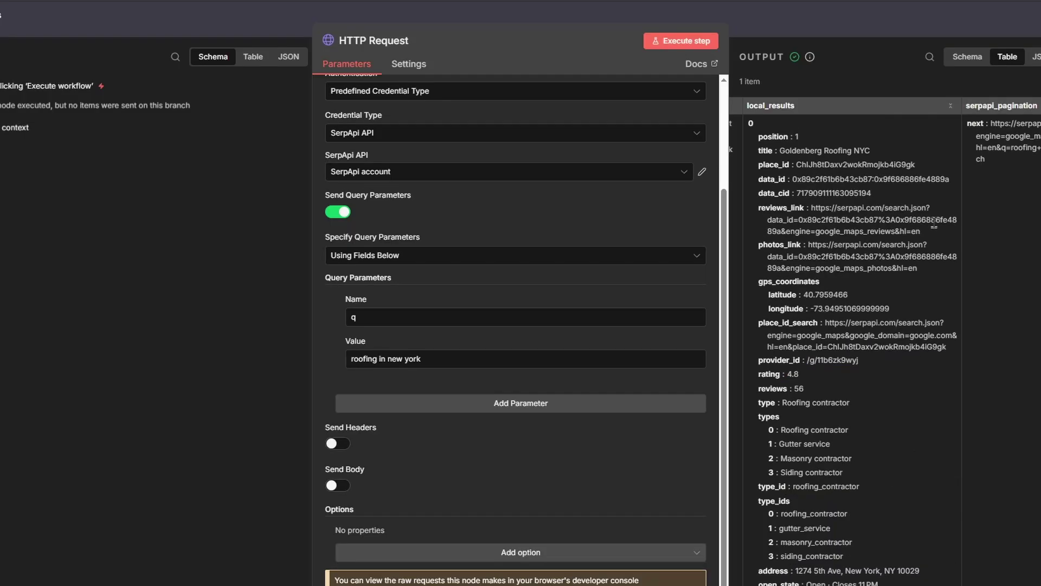
Inspect the next-page link under serpapi_pagination in the output and close the HTTP Request node.
{"action": "scroll", "coordinate": [941, 217], "scroll_direction": "right", "scroll_amount": 2}
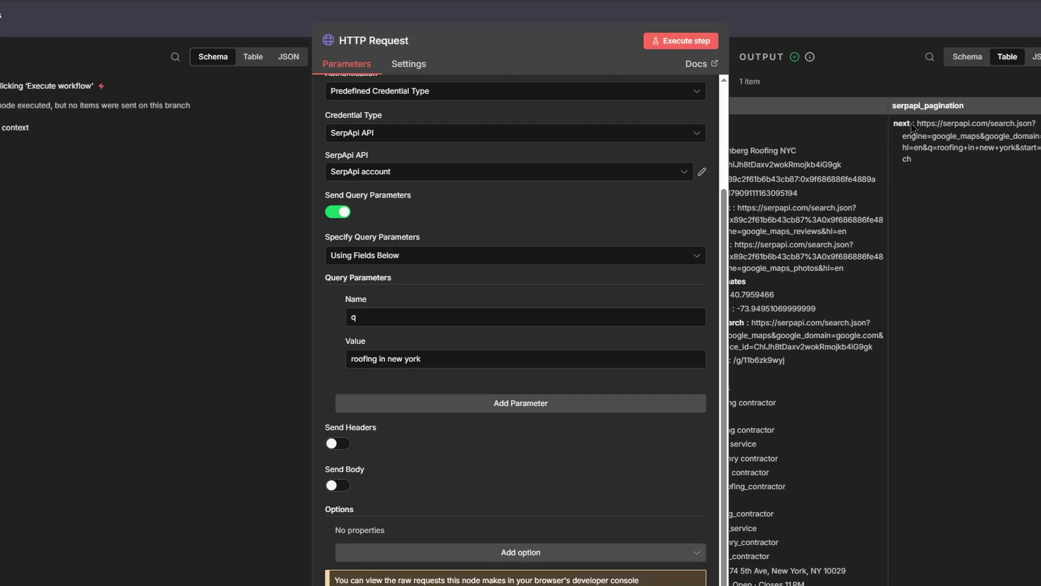
{"action": "left_click_drag", "start_coordinate": [918, 123], "coordinate": [952, 172]}
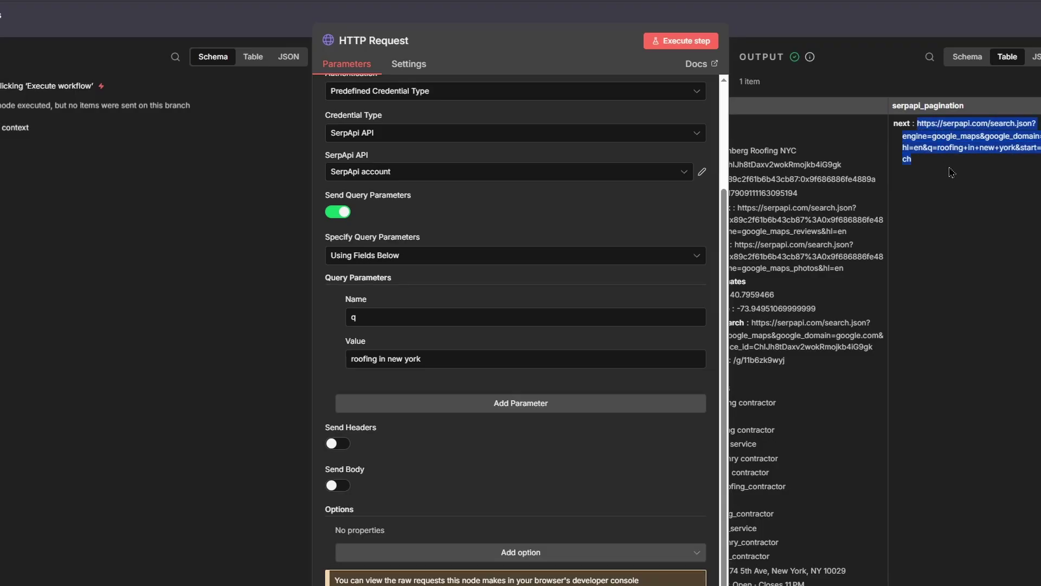
{"action": "left_click", "coordinate": [941, 132]}
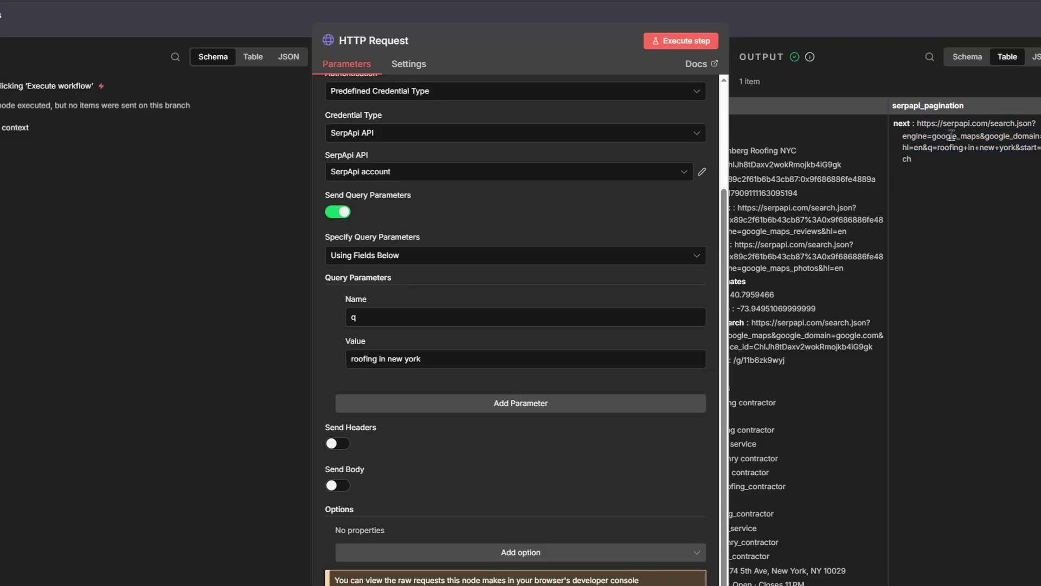
{"action": "left_click_drag", "start_coordinate": [917, 124], "coordinate": [923, 159]}
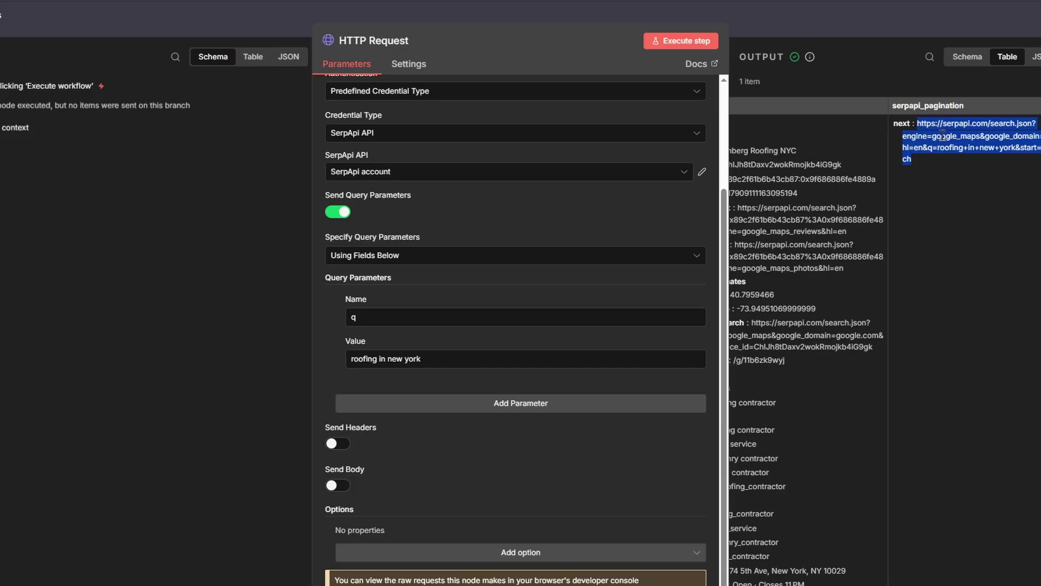
{"action": "left_click", "coordinate": [938, 25]}
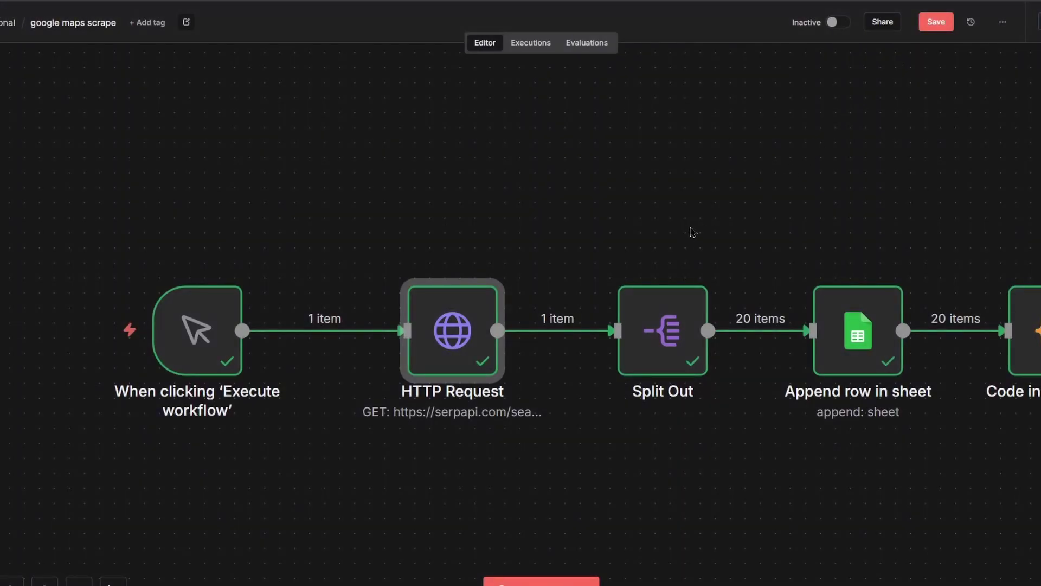
Open the Append row in sheet node and review its document selection modes and operations, keeping By URL and Append Row.
{"action": "scroll", "coordinate": [689, 234], "scroll_direction": "right", "scroll_amount": 3}
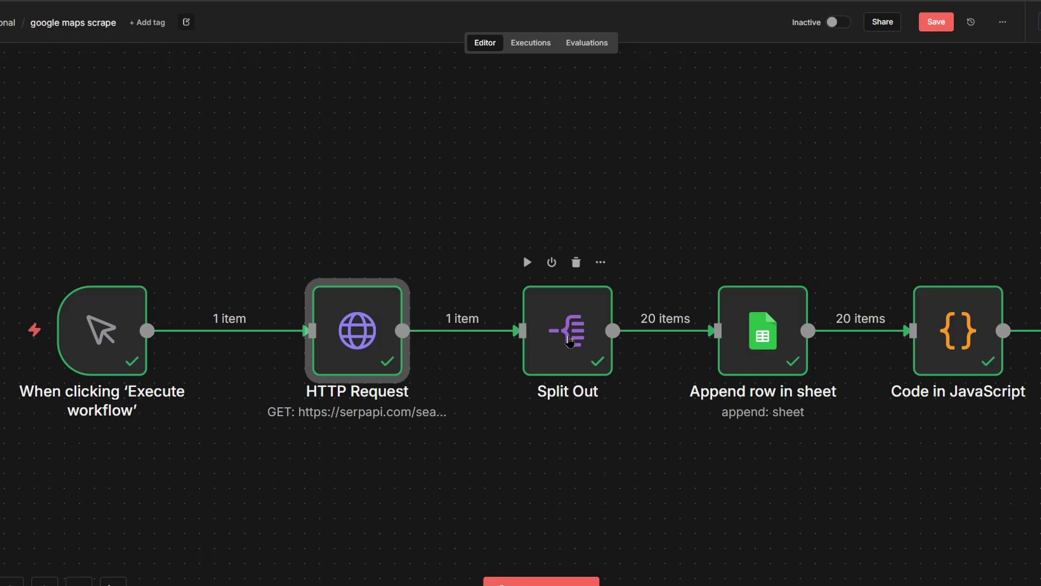
{"action": "double_click", "coordinate": [765, 337]}
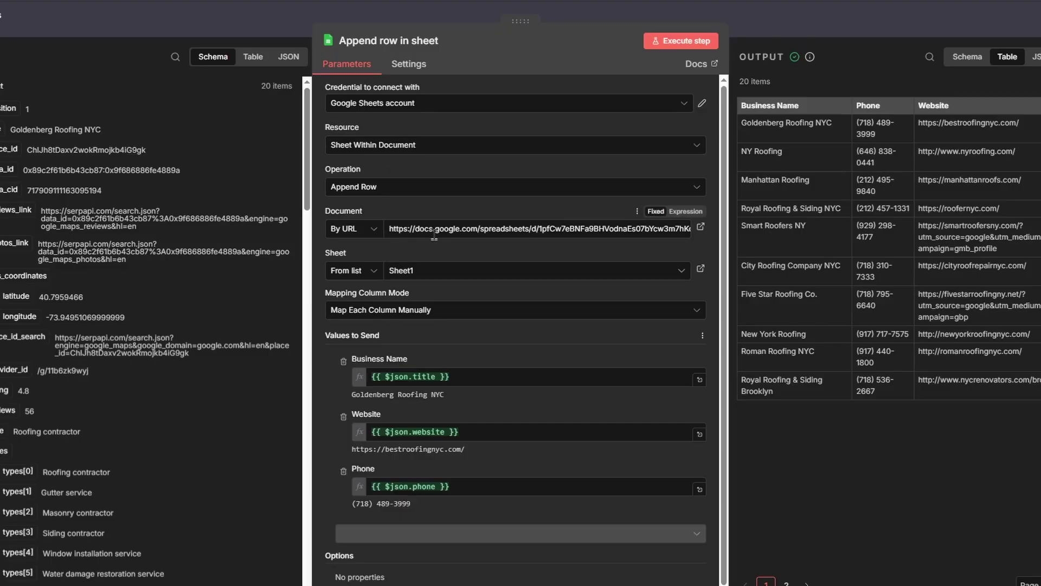
{"action": "left_click", "coordinate": [341, 232]}
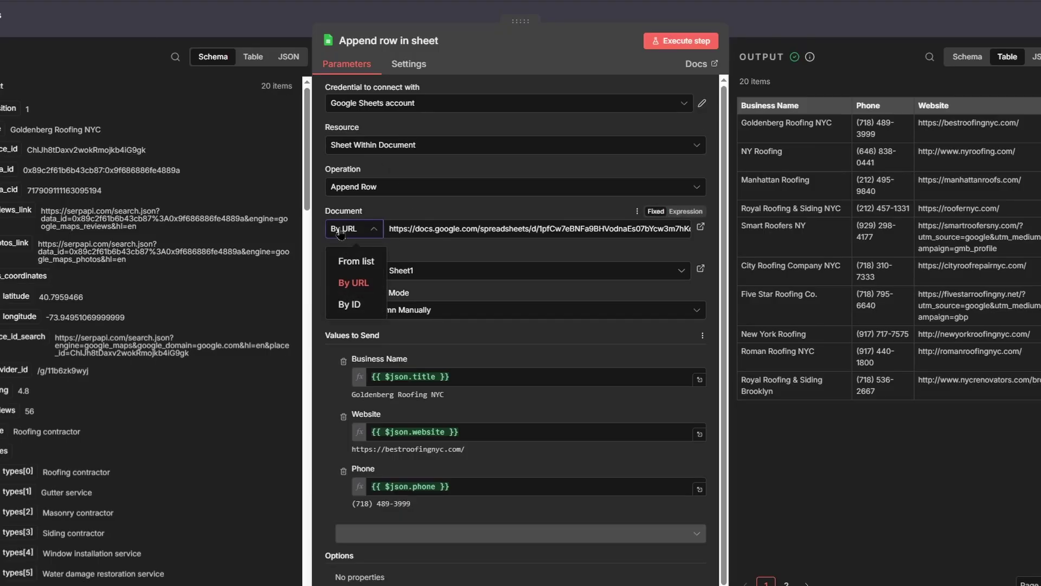
{"action": "left_click", "coordinate": [470, 249]}
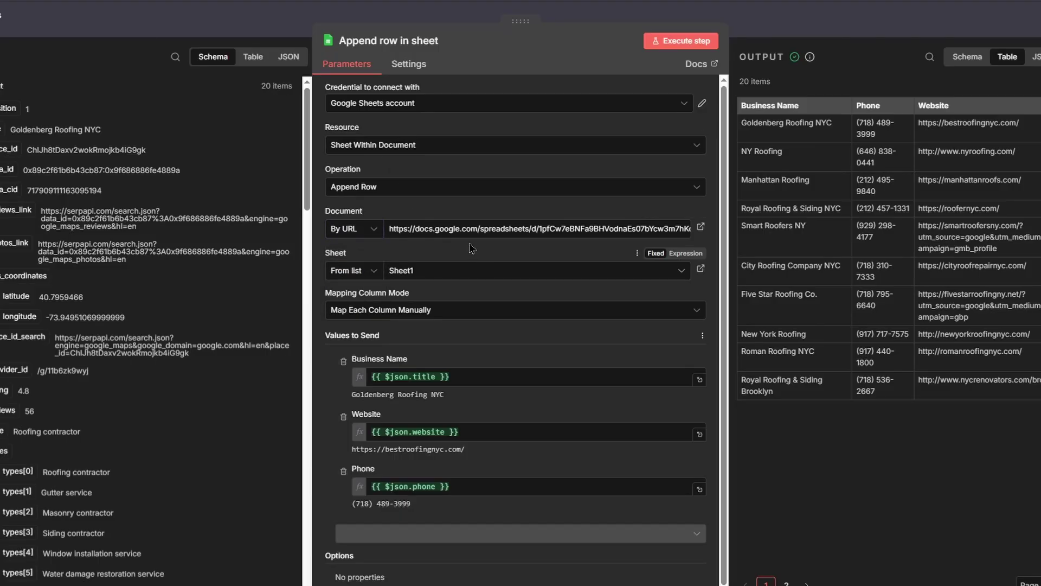
{"action": "left_click", "coordinate": [415, 195]}
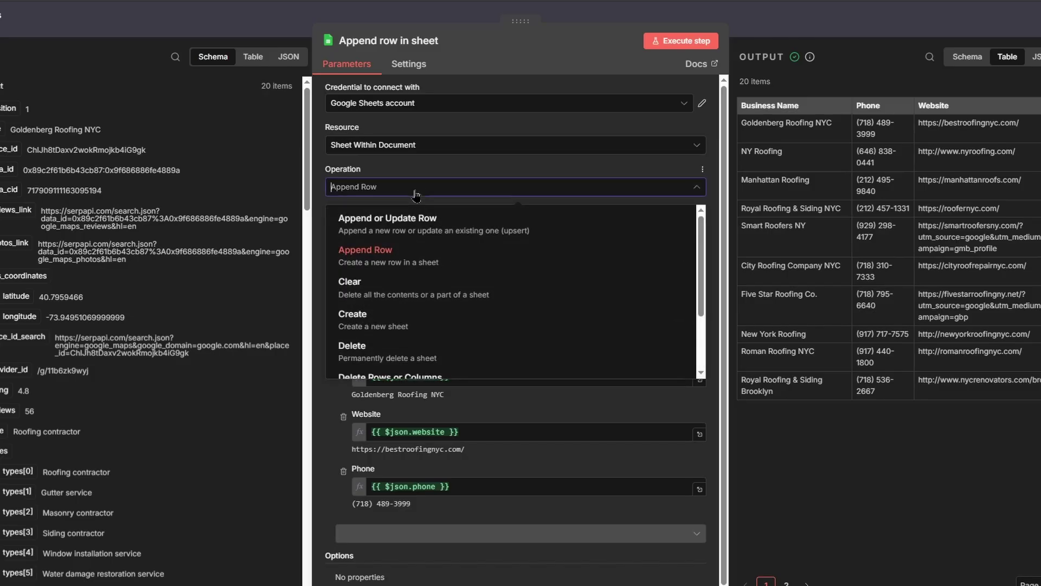
{"action": "scroll", "coordinate": [455, 260], "scroll_direction": "down", "scroll_amount": 3}
{"action": "scroll", "coordinate": [461, 273], "scroll_direction": "up", "scroll_amount": 3}
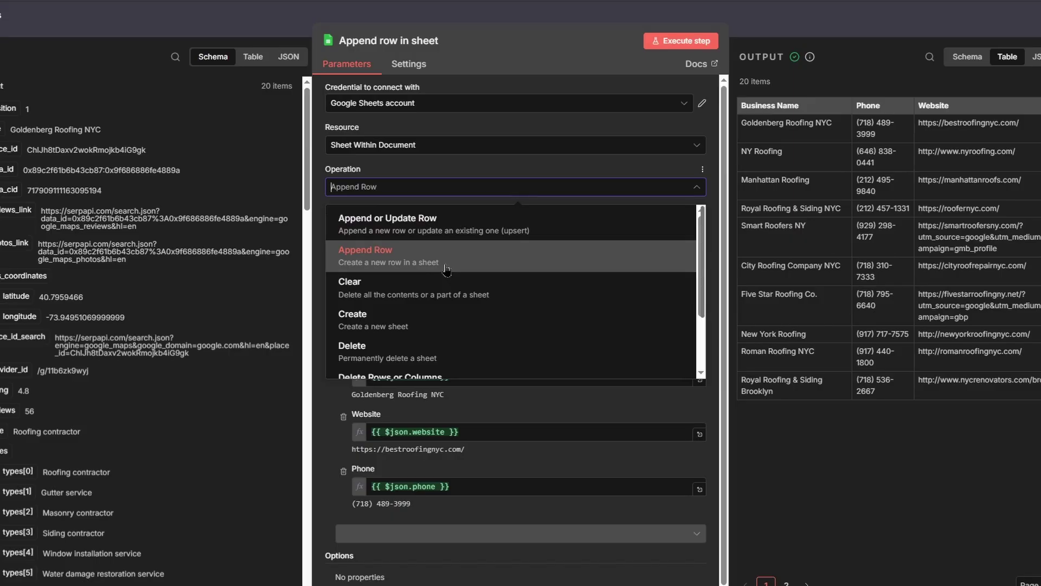
{"action": "left_click", "coordinate": [446, 258]}
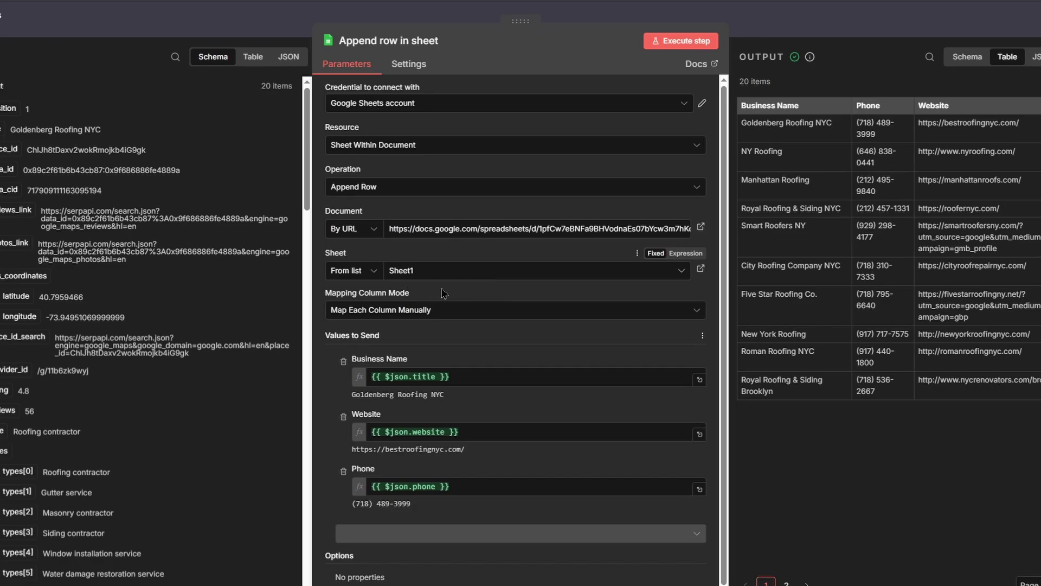
Compare the node's Values to Send with the Business Name, Website and Phone headers in the Google Sheet.
{"action": "scroll", "coordinate": [438, 322], "scroll_direction": "down", "scroll_amount": 1}
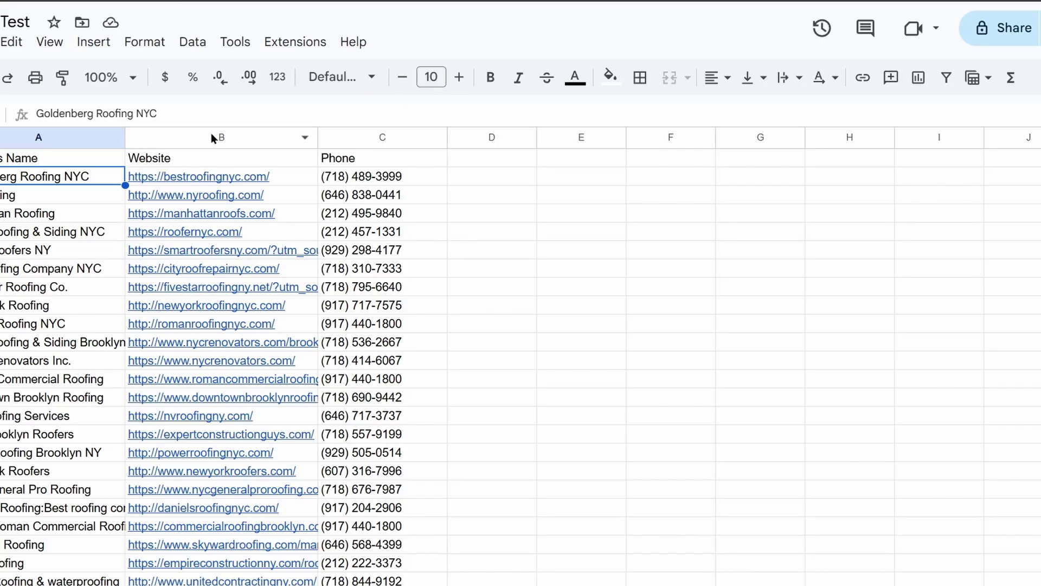
{"action": "left_click_drag", "start_coordinate": [50, 162], "coordinate": [342, 142]}
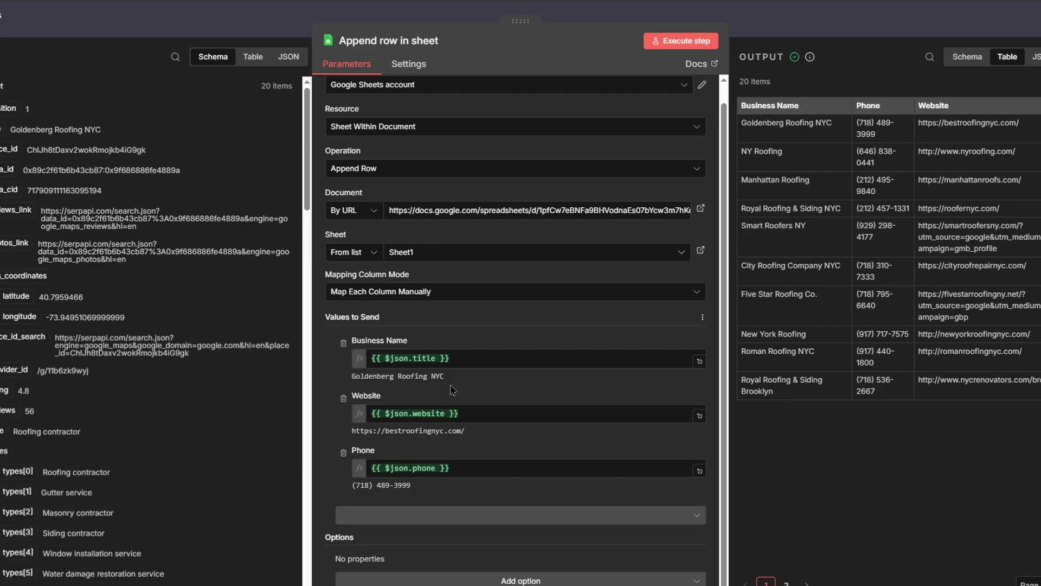
Close the Append row in sheet node, inspect search_parameters and search_information in the HTTP Request output, and return to the canvas.
{"action": "left_click", "coordinate": [779, 26]}
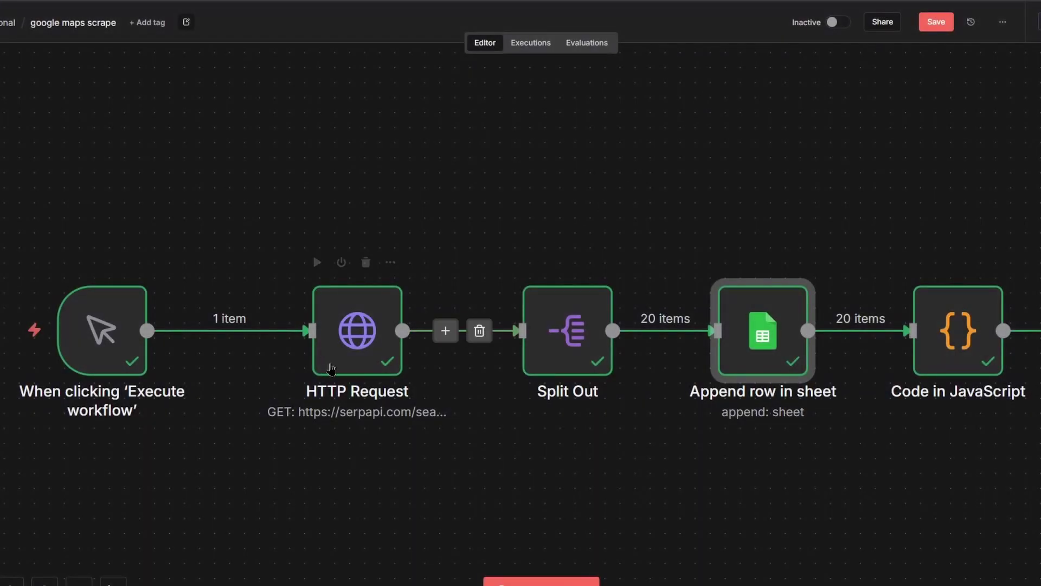
{"action": "double_click", "coordinate": [350, 333]}
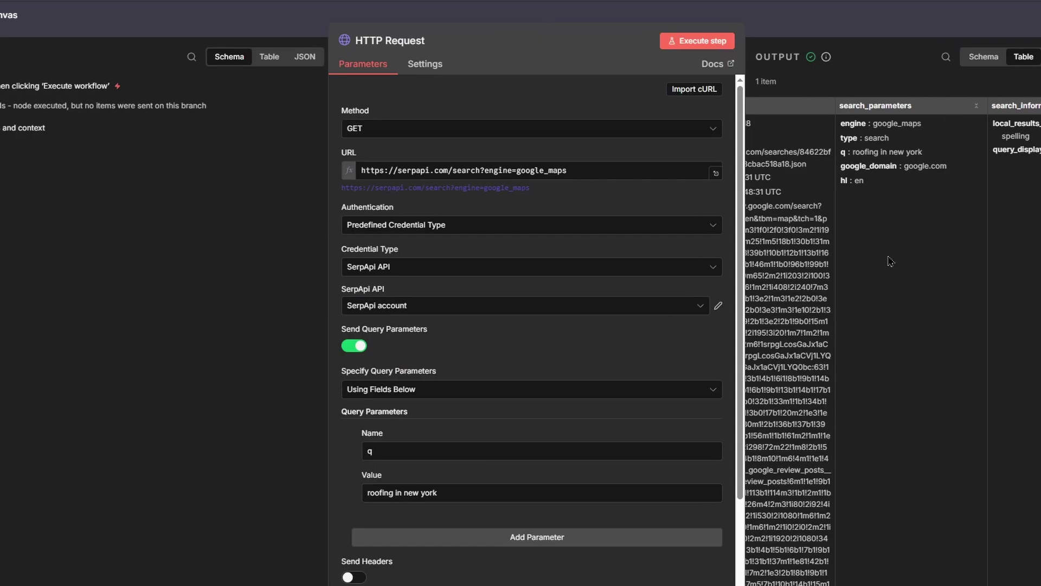
{"action": "scroll", "coordinate": [952, 170], "scroll_direction": "right", "scroll_amount": 2}
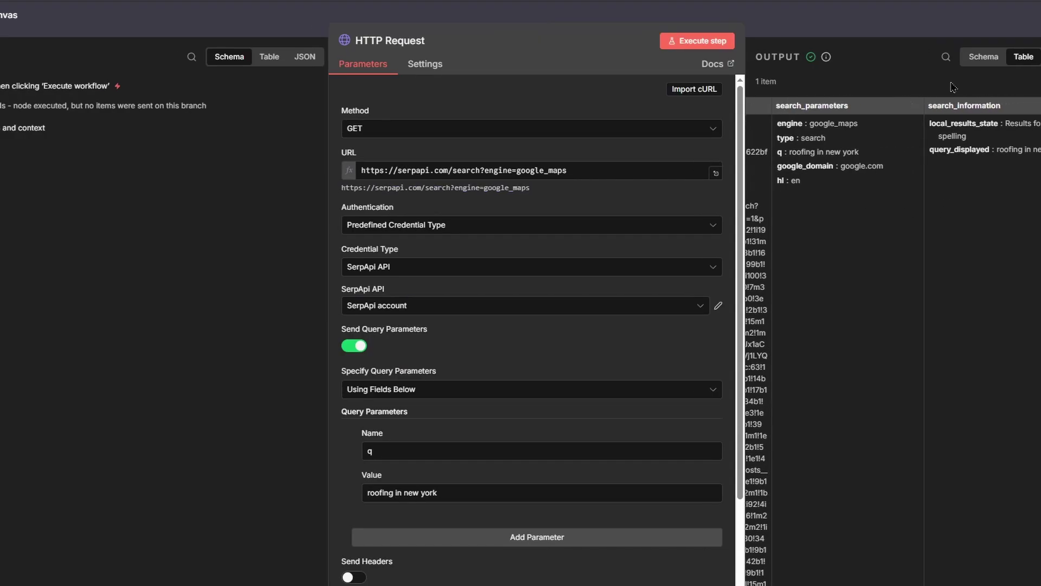
{"action": "left_click", "coordinate": [950, 36]}
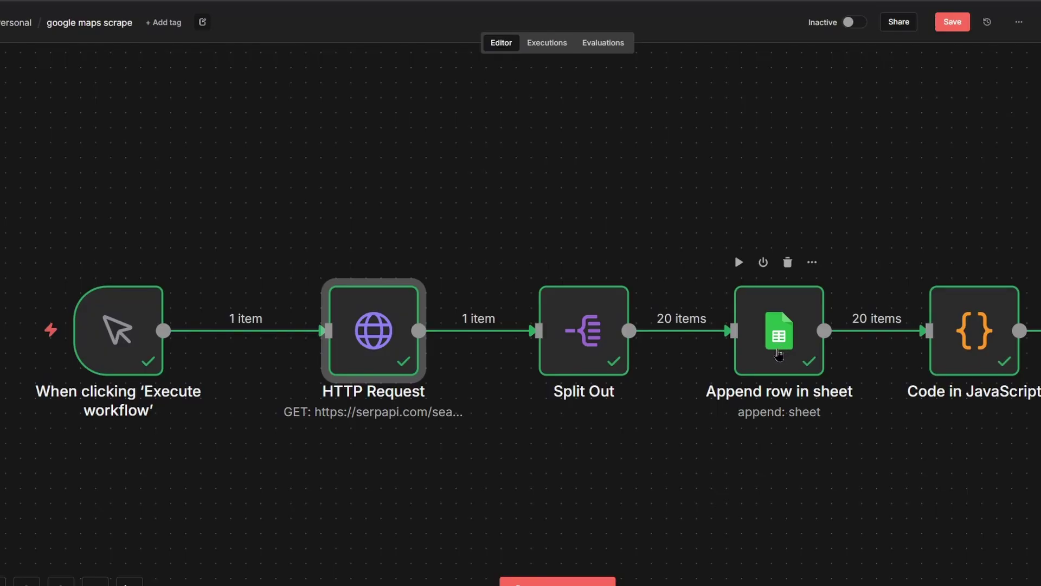
Review the Business Name, Phone and Website rows in the Append row in sheet node's output and close the node.
{"action": "double_click", "coordinate": [779, 354]}
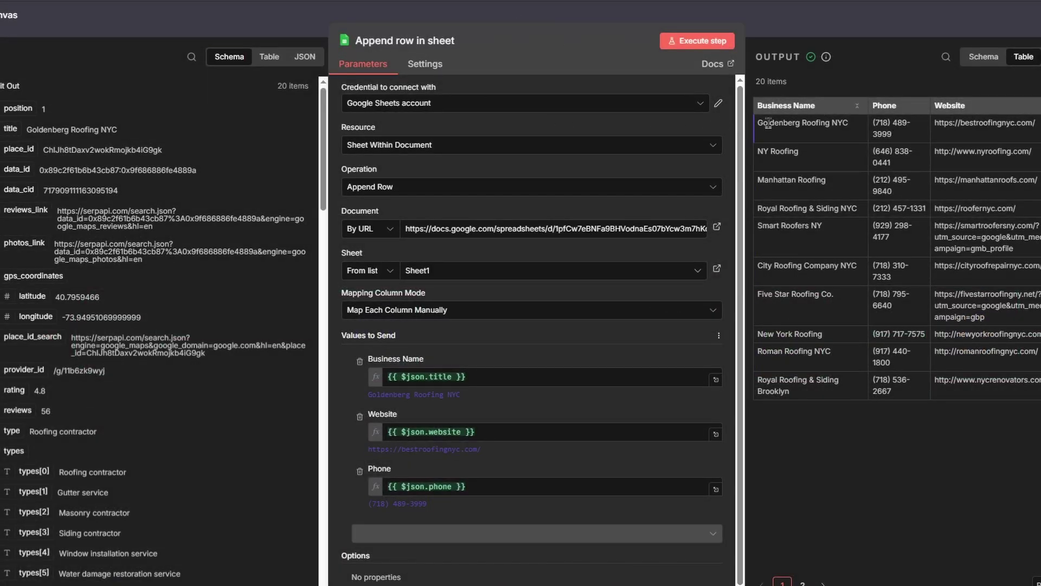
{"action": "left_click_drag", "start_coordinate": [768, 123], "coordinate": [1016, 141]}
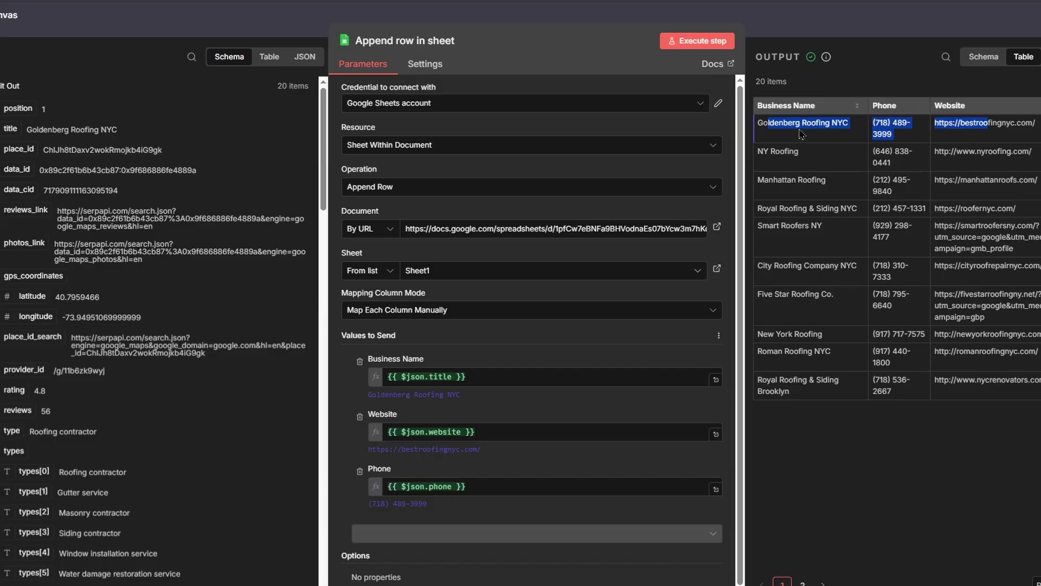
{"action": "left_click_drag", "start_coordinate": [765, 124], "coordinate": [868, 402]}
{"action": "left_click", "coordinate": [827, 164]}
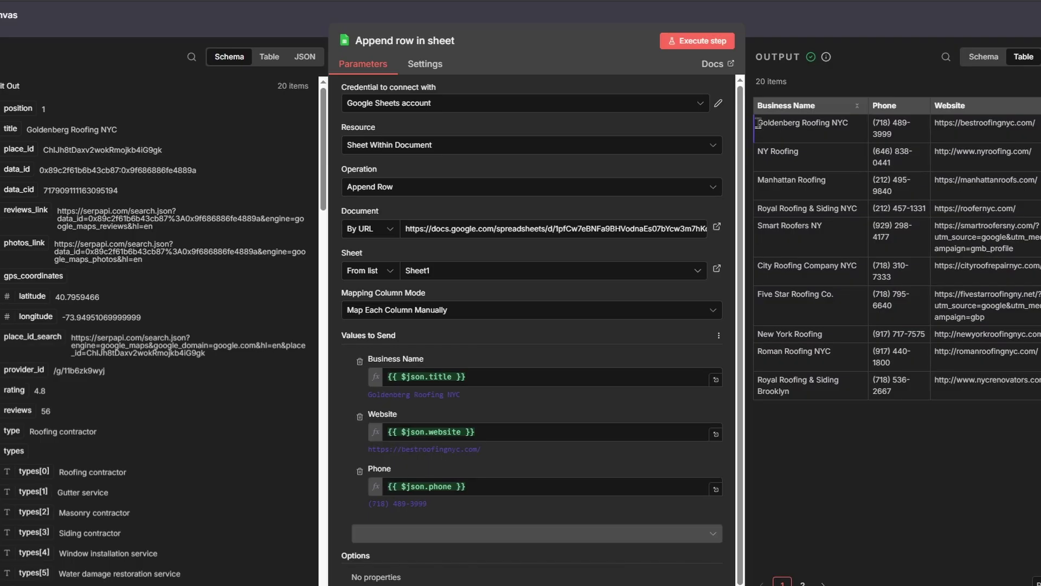
{"action": "left_click_drag", "start_coordinate": [758, 123], "coordinate": [861, 386]}
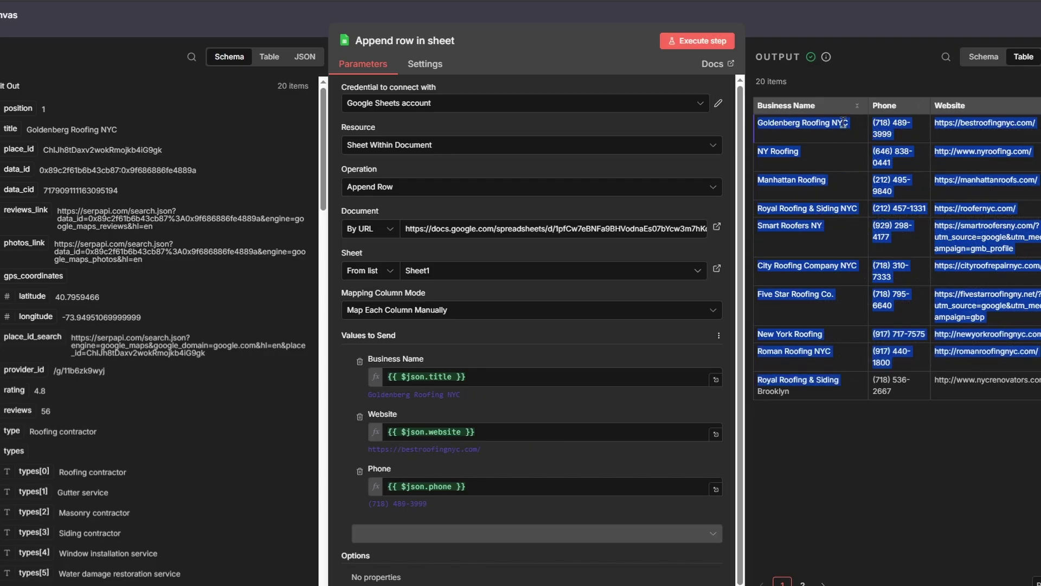
{"action": "left_click", "coordinate": [892, 88]}
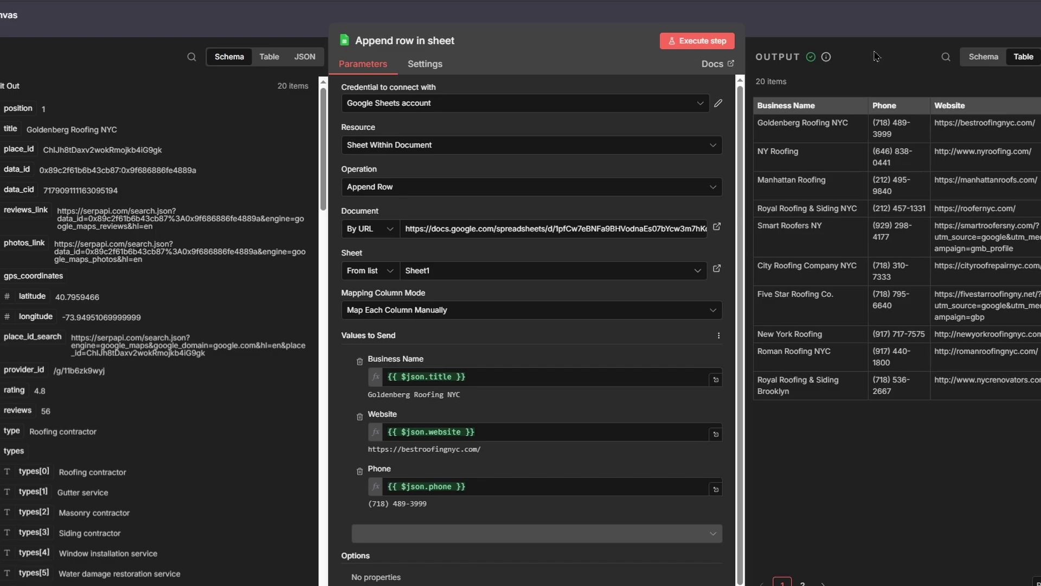
{"action": "left_click", "coordinate": [881, 33]}
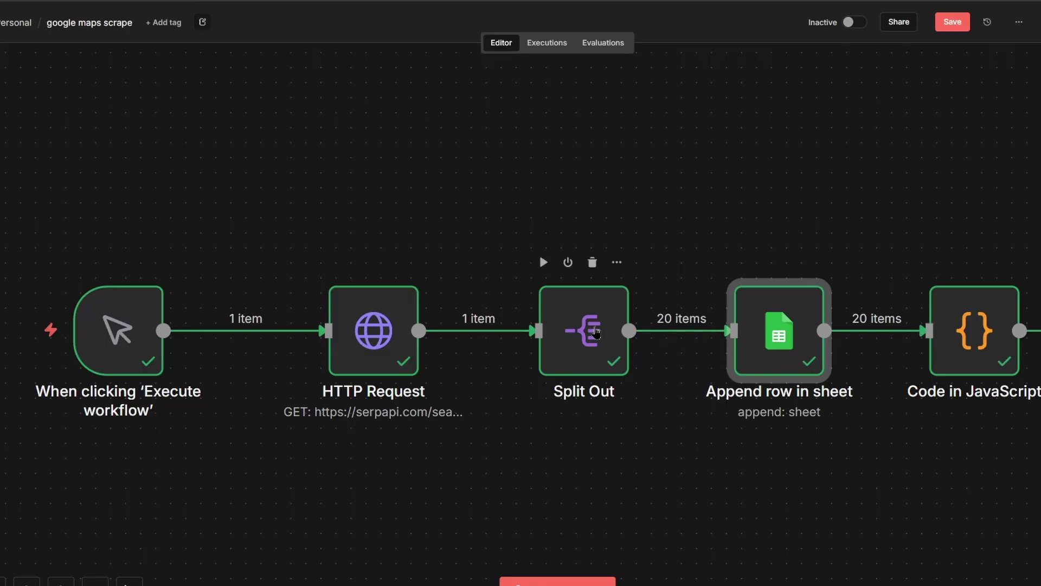
Examine the local_results entries in the Split Out node's input against its Fields To Split Out setting, and close the node.
{"action": "double_click", "coordinate": [597, 329]}
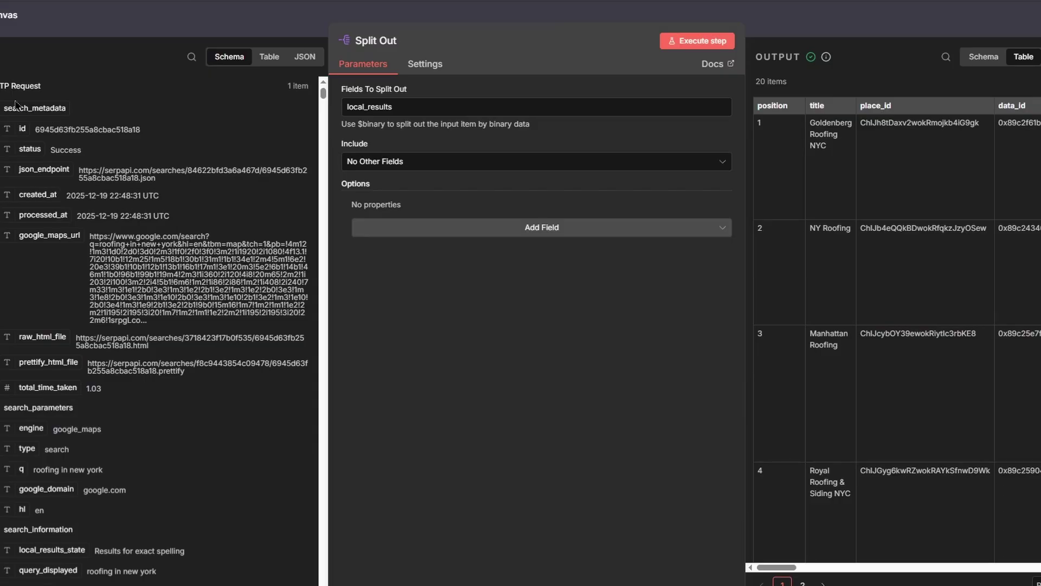
{"action": "scroll", "coordinate": [51, 146], "scroll_direction": "down", "scroll_amount": 9}
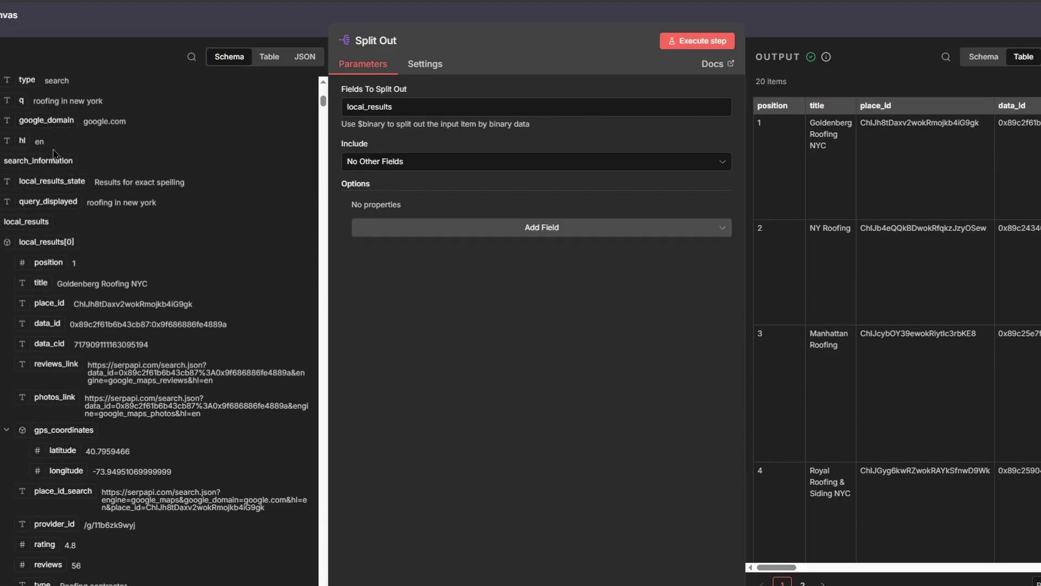
{"action": "scroll", "coordinate": [48, 137], "scroll_direction": "up", "scroll_amount": 1}
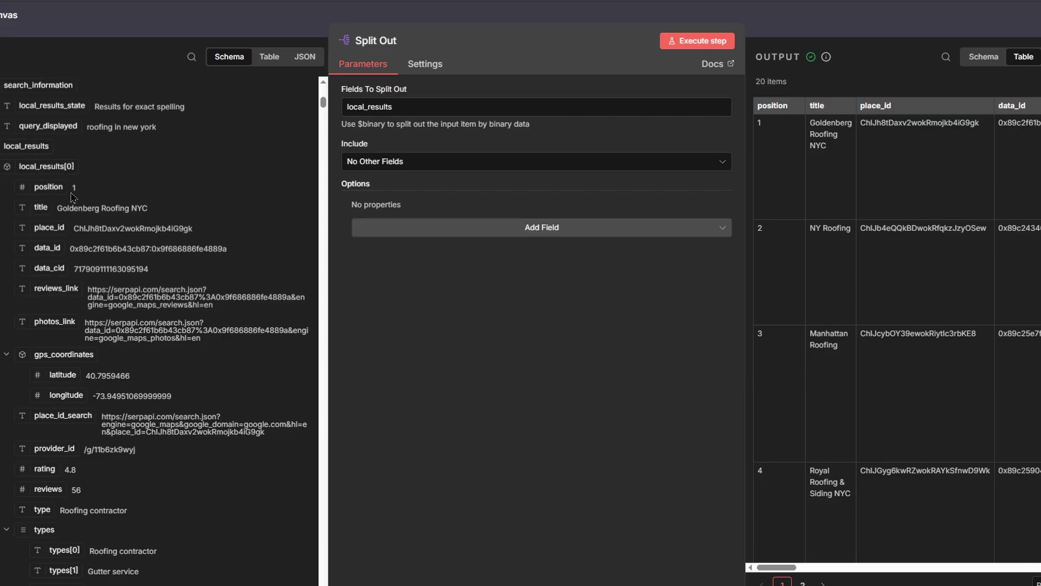
{"action": "scroll", "coordinate": [72, 197], "scroll_direction": "down", "scroll_amount": 1}
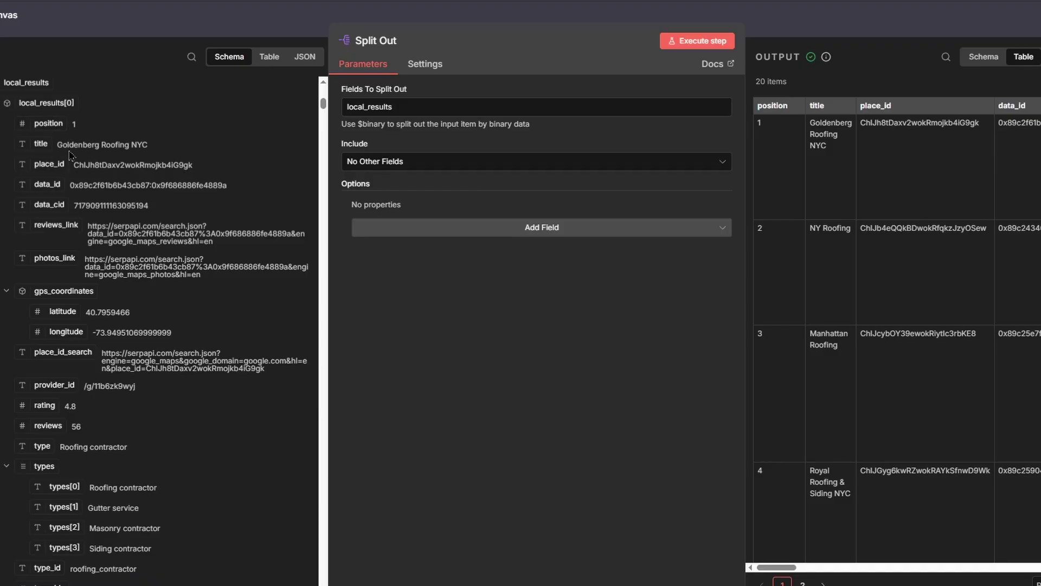
{"action": "scroll", "coordinate": [118, 219], "scroll_direction": "down", "scroll_amount": 12}
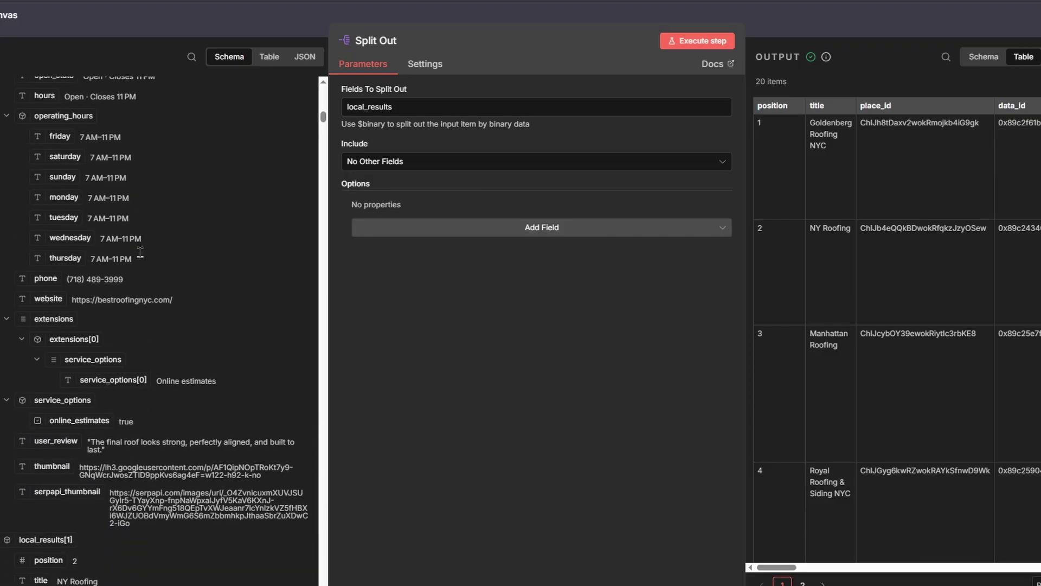
{"action": "scroll", "coordinate": [49, 270], "scroll_direction": "down", "scroll_amount": 2}
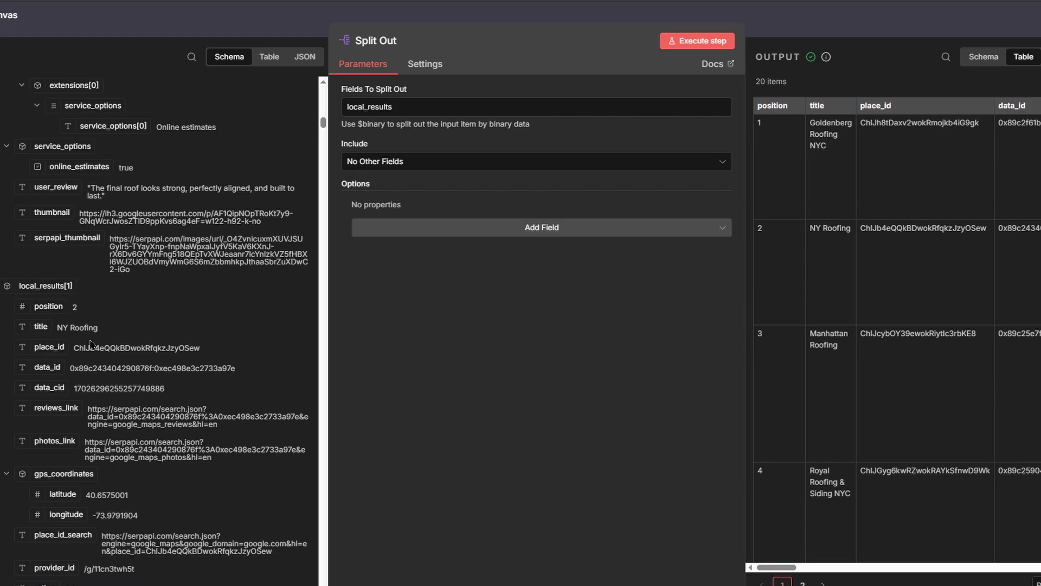
{"action": "scroll", "coordinate": [98, 331], "scroll_direction": "up", "scroll_amount": 9}
{"action": "scroll", "coordinate": [98, 331], "scroll_direction": "up", "scroll_amount": 10}
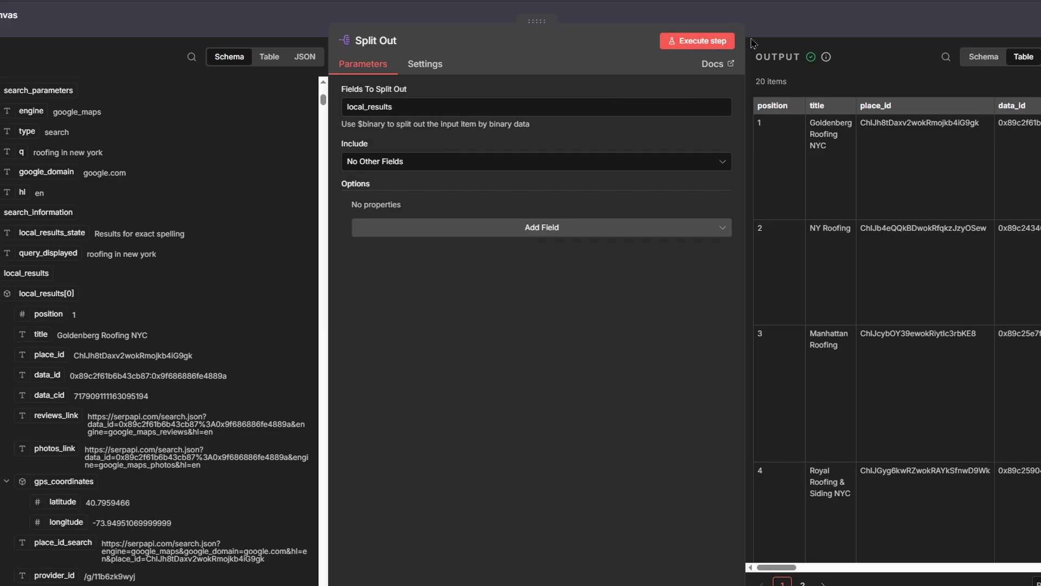
{"action": "left_click", "coordinate": [796, 22]}
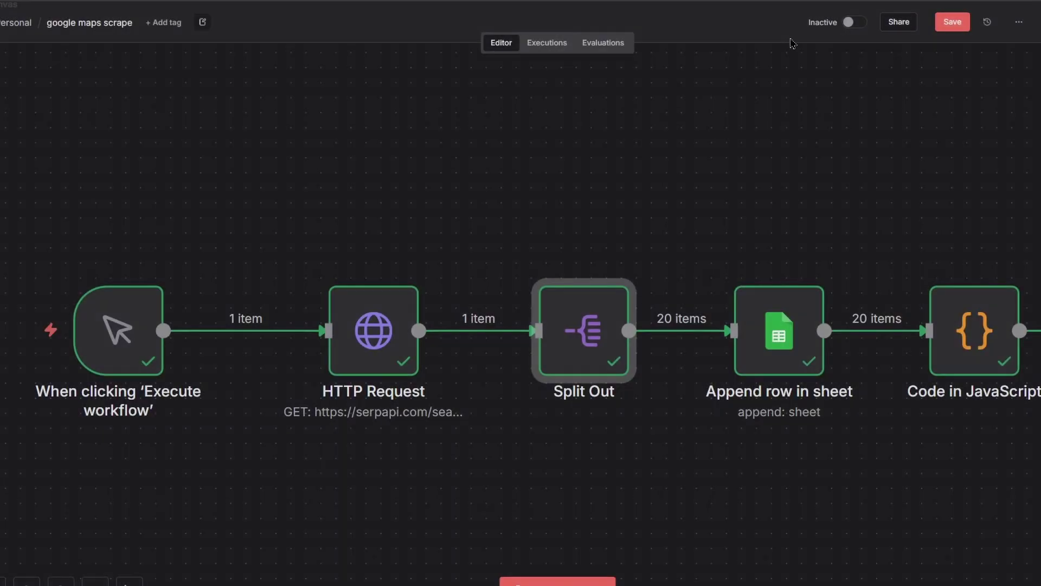
Compare the Append row in sheet node's mapped values with the phone and website fields in its Split Out input.
{"action": "double_click", "coordinate": [789, 334]}
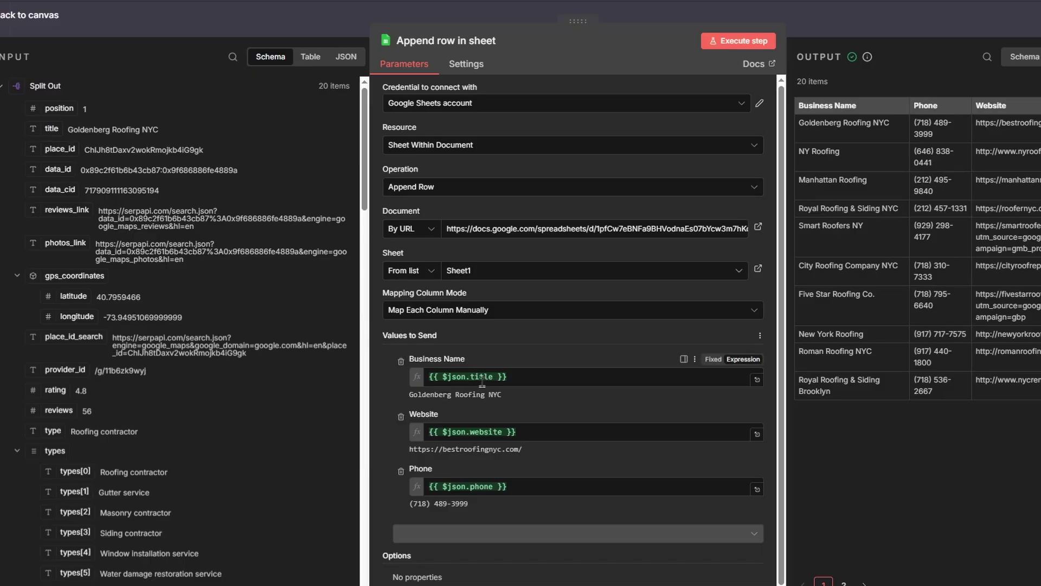
{"action": "scroll", "coordinate": [172, 253], "scroll_direction": "down", "scroll_amount": 15}
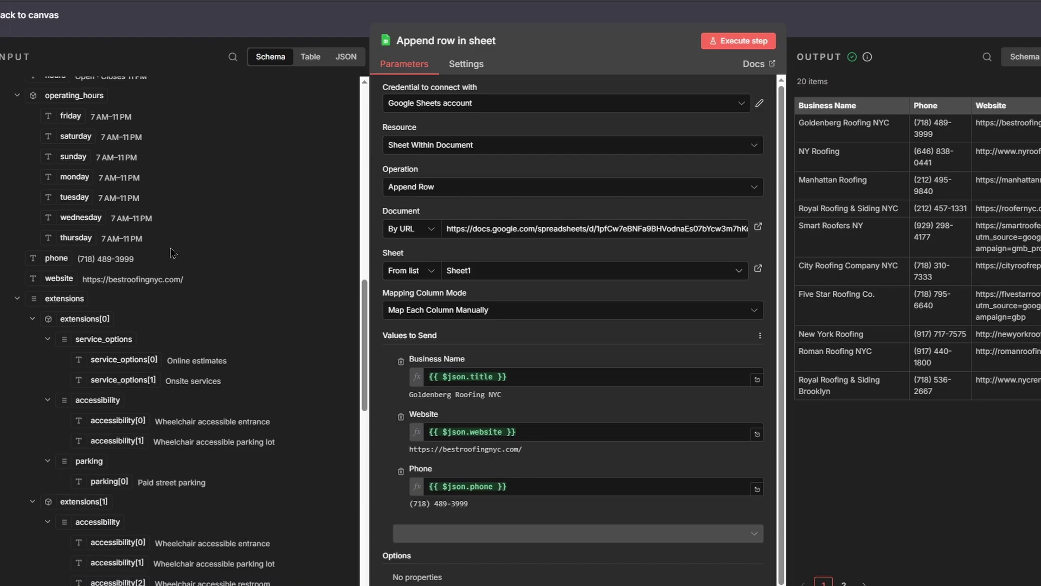
{"action": "scroll", "coordinate": [171, 253], "scroll_direction": "down", "scroll_amount": 2}
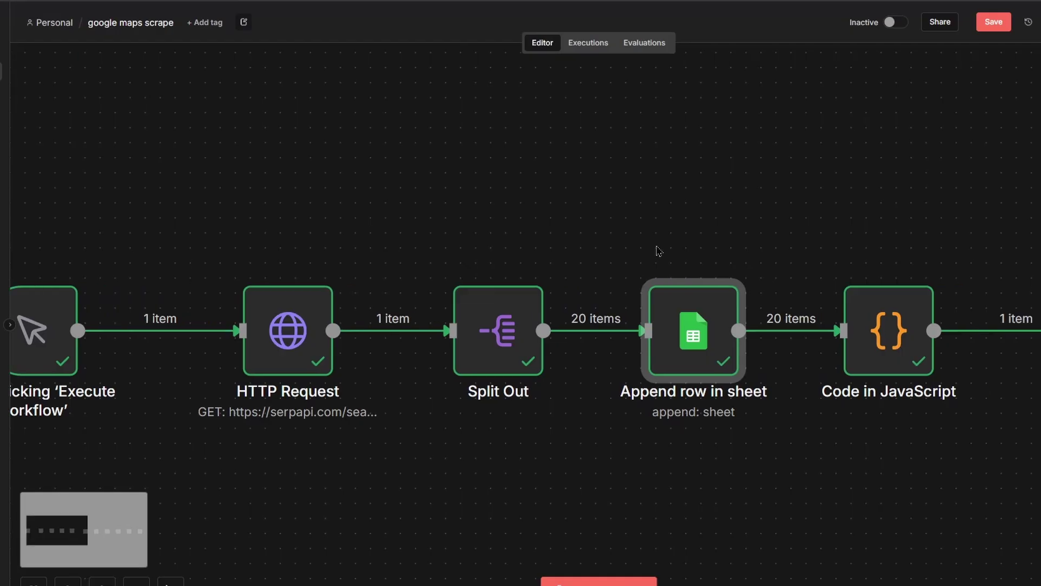
Reopen the HTTP Request node and highlight the complete next-page URL under serpapi_pagination in its output.
{"action": "scroll", "coordinate": [655, 251], "scroll_direction": "right", "scroll_amount": 5}
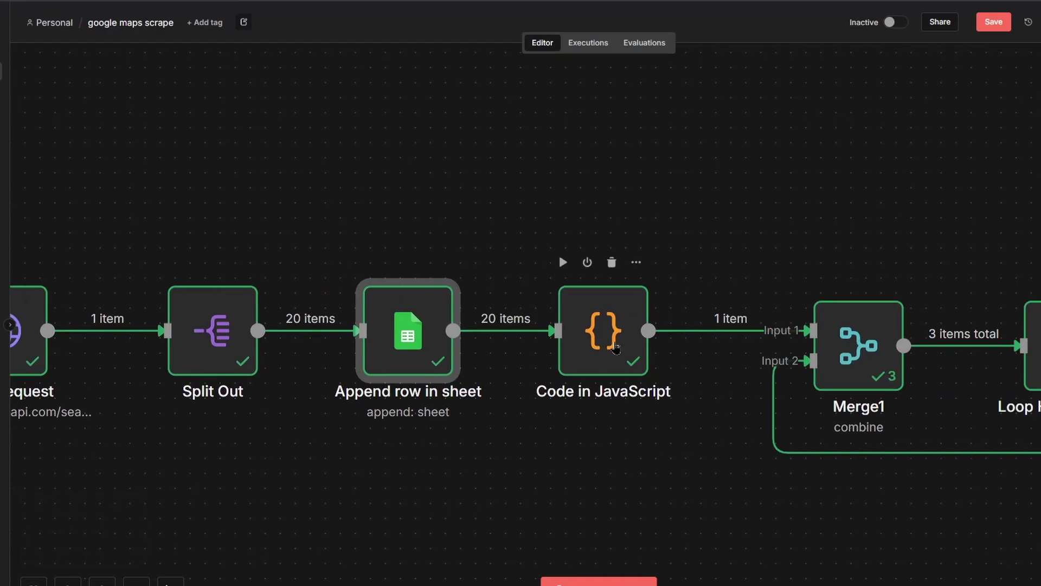
{"action": "scroll", "coordinate": [597, 336], "scroll_direction": "left", "scroll_amount": 5}
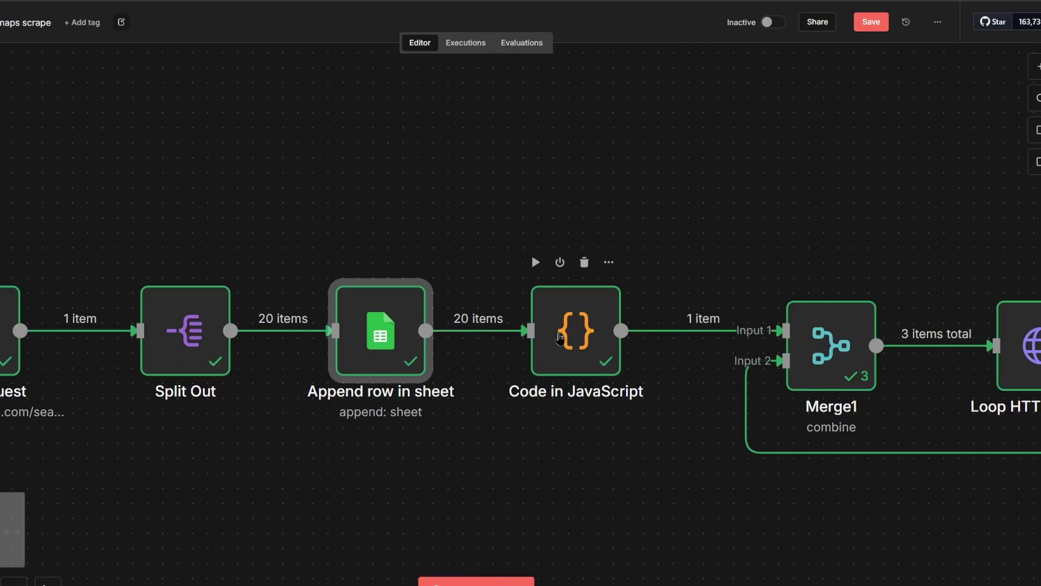
{"action": "scroll", "coordinate": [559, 332], "scroll_direction": "left", "scroll_amount": 5}
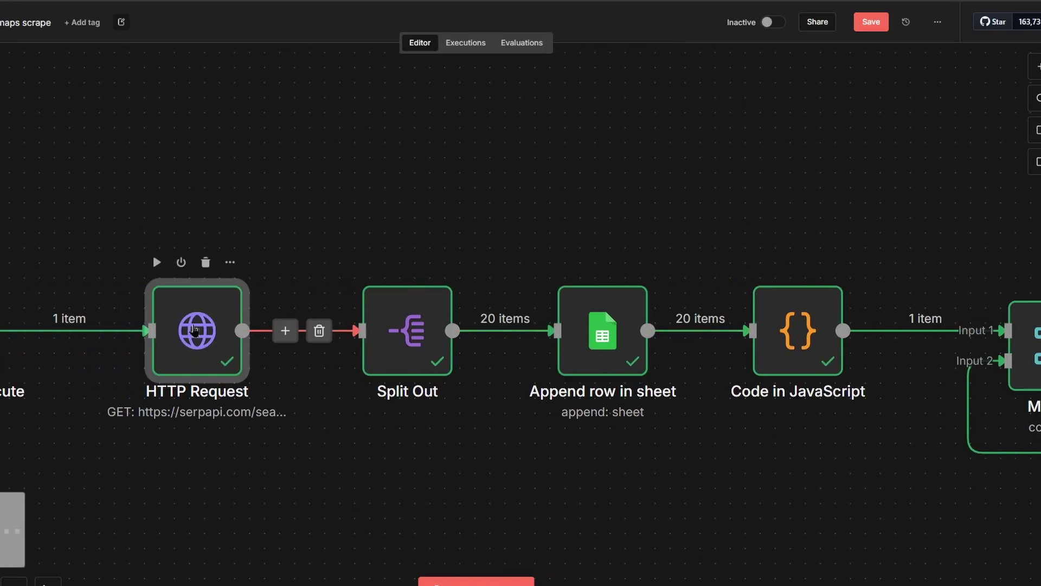
{"action": "double_click", "coordinate": [201, 328]}
{"action": "scroll", "coordinate": [828, 209], "scroll_direction": "right", "scroll_amount": 15}
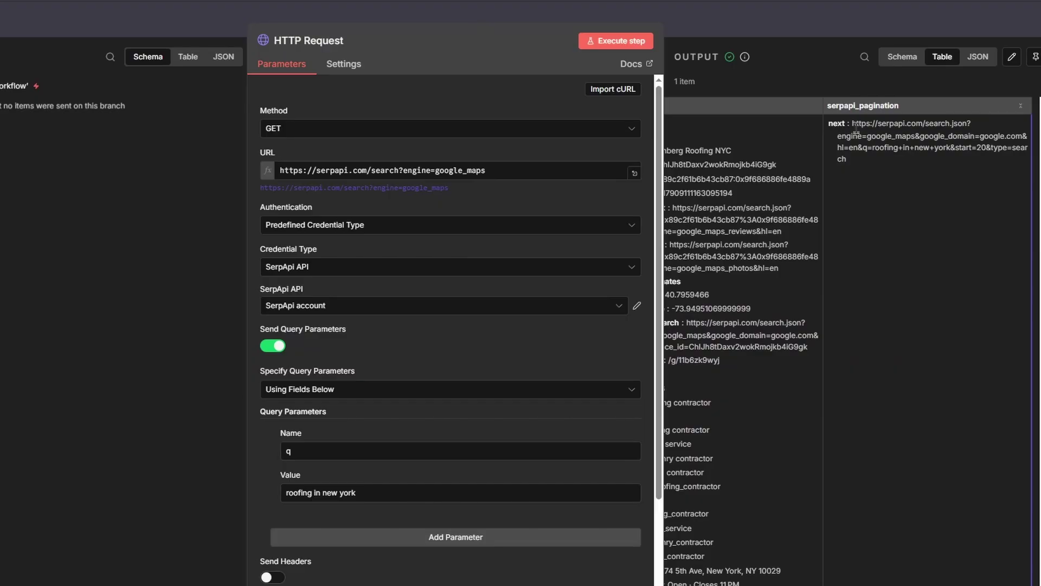
{"action": "left_click_drag", "start_coordinate": [852, 126], "coordinate": [865, 173]}
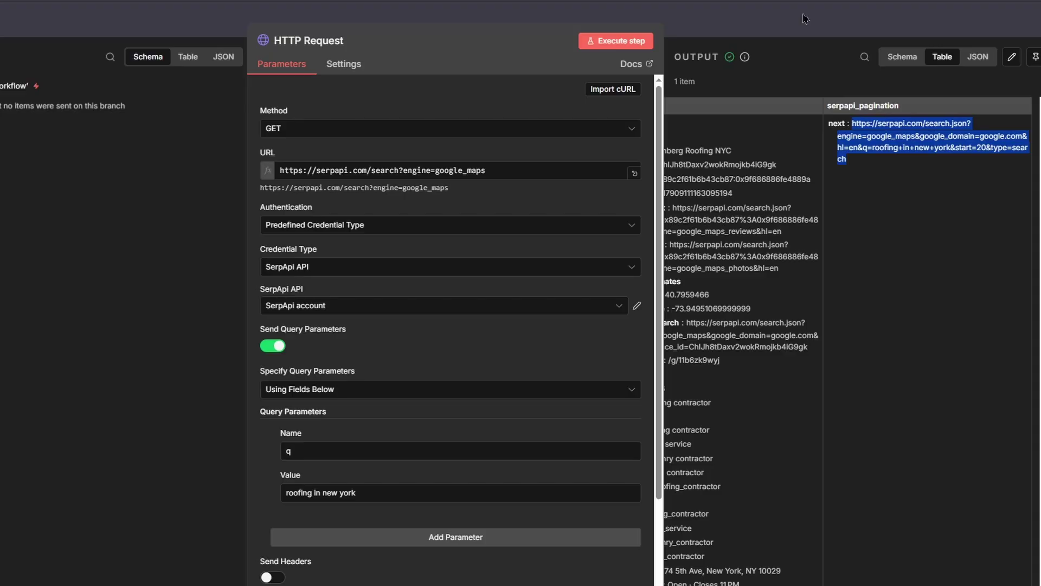
{"action": "left_click", "coordinate": [867, 131]}
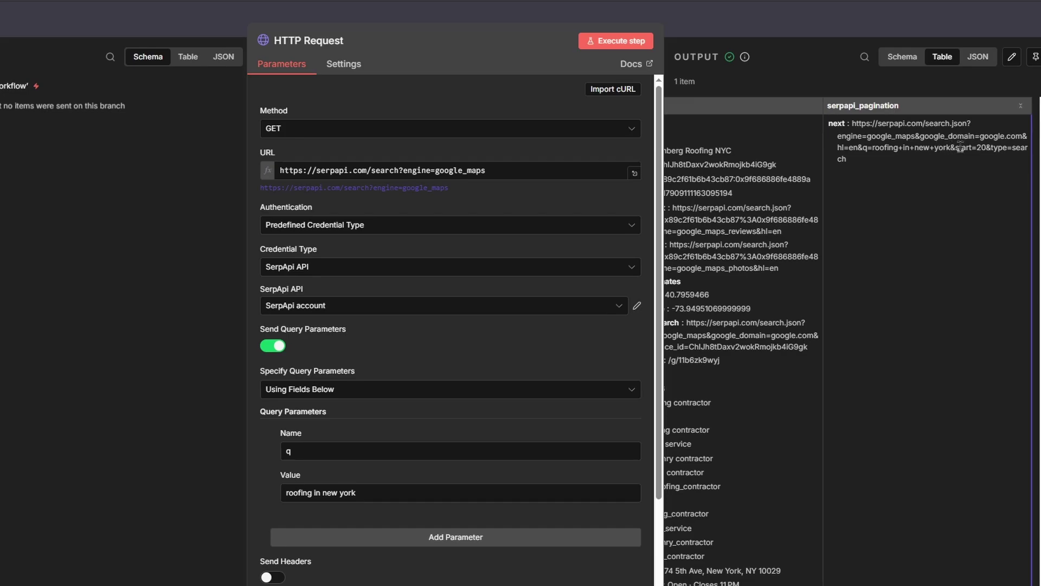
Highlight the start parameter in the next-page URL and compare it with the listings in local_results.
{"action": "left_click_drag", "start_coordinate": [958, 147], "coordinate": [983, 148]}
{"action": "left_click", "coordinate": [979, 143]}
{"action": "left_click_drag", "start_coordinate": [957, 144], "coordinate": [984, 148]}
{"action": "scroll", "coordinate": [852, 206], "scroll_direction": "left", "scroll_amount": 5}
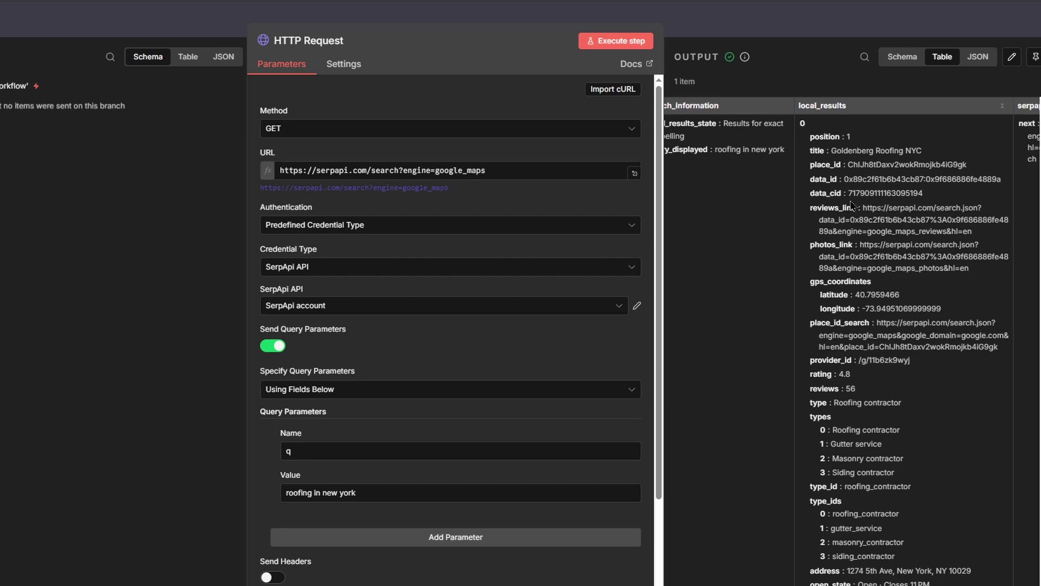
{"action": "scroll", "coordinate": [851, 206], "scroll_direction": "right", "scroll_amount": 5}
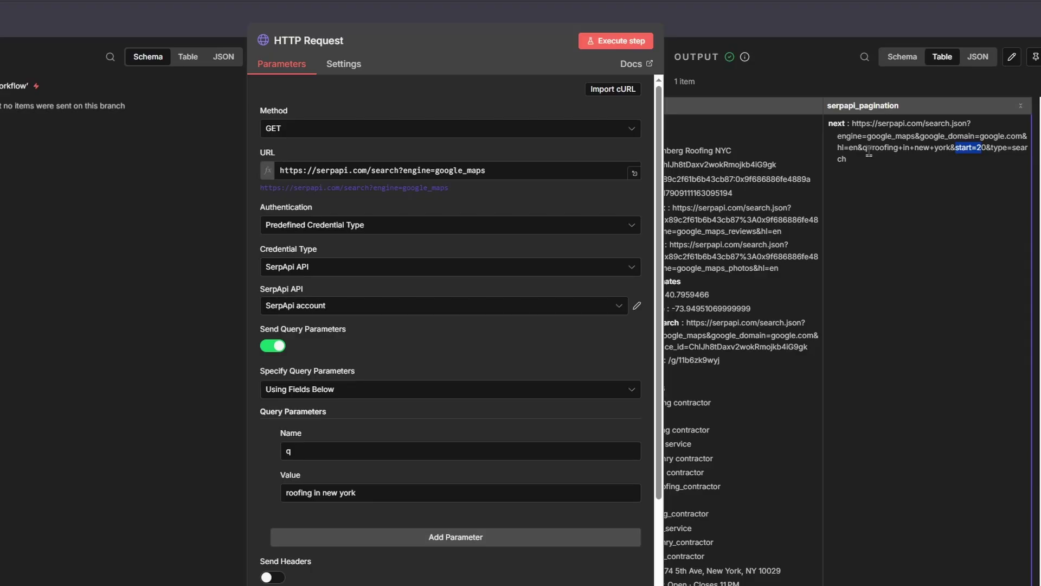
Examine the base part and the start offset value of the next-page URL, and close the HTTP Request node.
{"action": "left_click", "coordinate": [974, 152]}
{"action": "left_click_drag", "start_coordinate": [862, 124], "coordinate": [889, 147]}
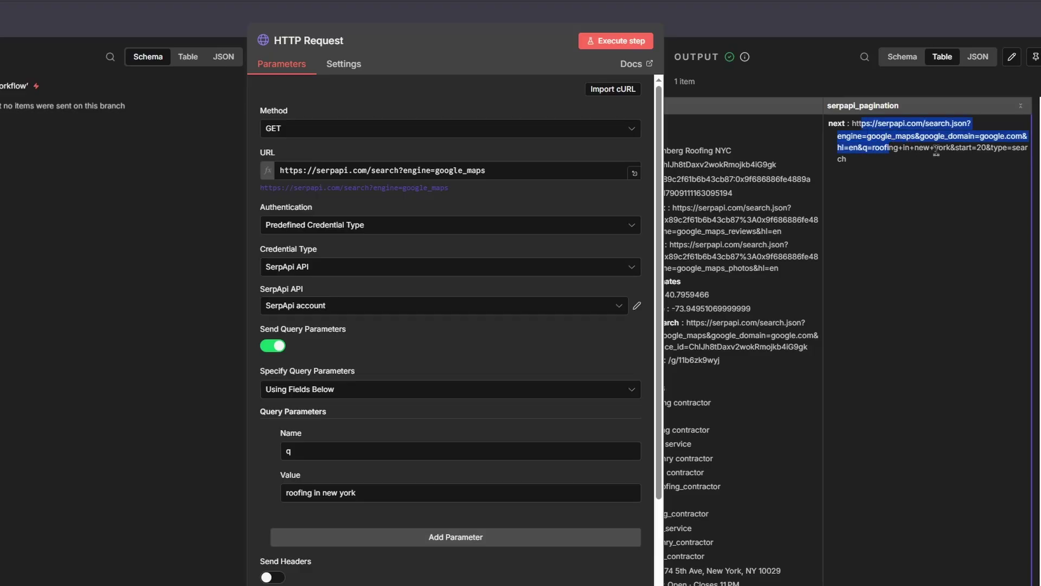
{"action": "left_click", "coordinate": [979, 148]}
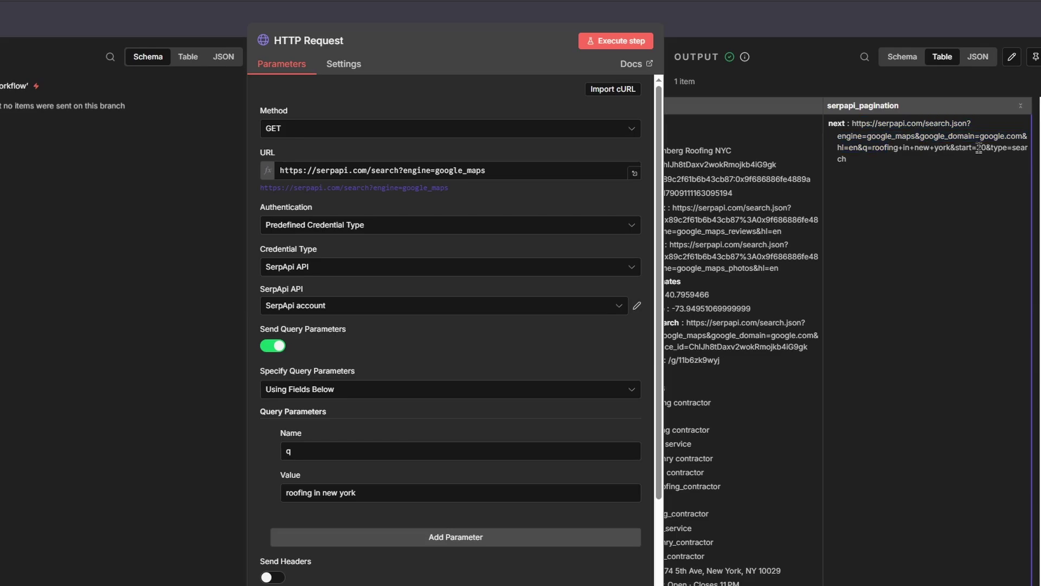
{"action": "left_click_drag", "start_coordinate": [977, 148], "coordinate": [984, 148]}
{"action": "left_click", "coordinate": [980, 149]}
{"action": "double_click", "coordinate": [961, 149]}
{"action": "left_click_drag", "start_coordinate": [976, 148], "coordinate": [997, 147]}
{"action": "key", "text": "Escape"}
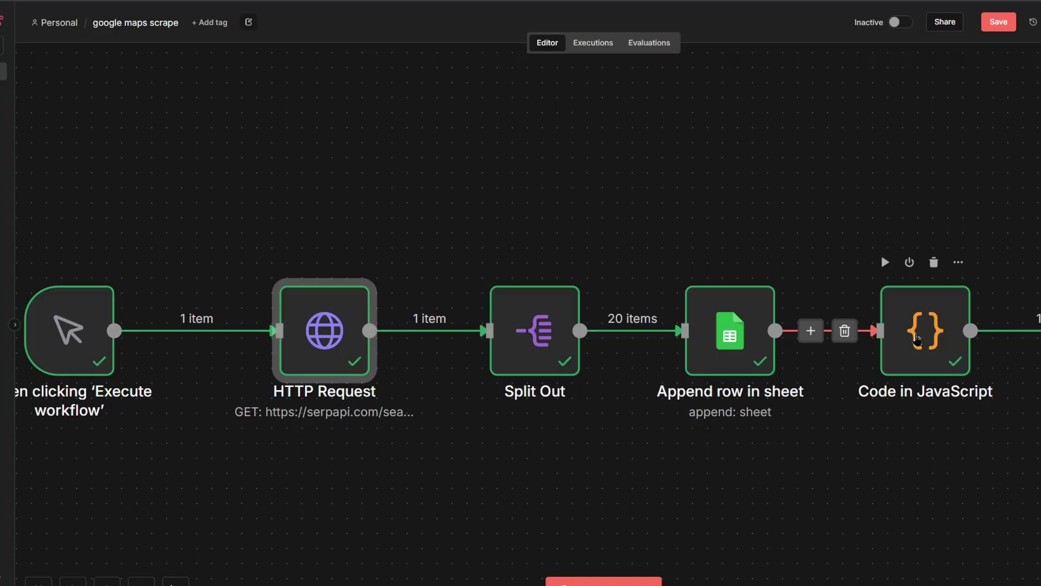
Open the Code in JavaScript node and inspect the HTTP Request reference in its url expression.
{"action": "double_click", "coordinate": [918, 340]}
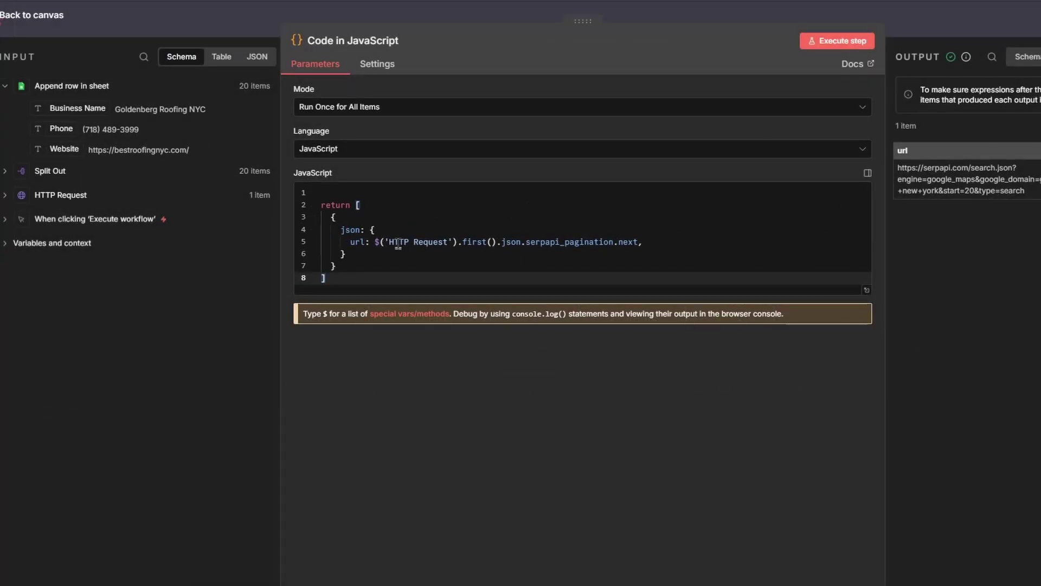
{"action": "left_click_drag", "start_coordinate": [388, 242], "coordinate": [467, 243]}
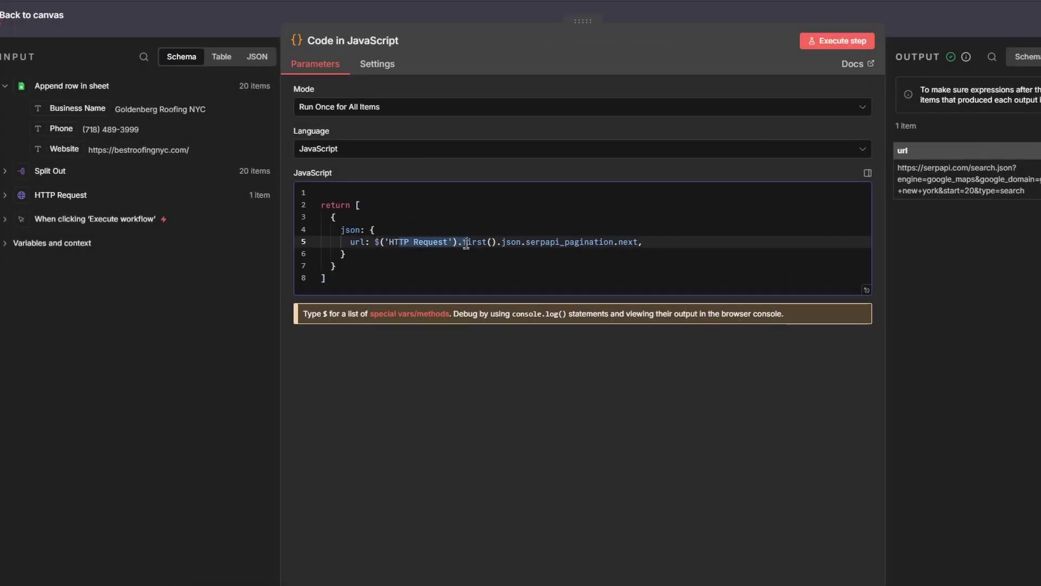
{"action": "left_click", "coordinate": [506, 242]}
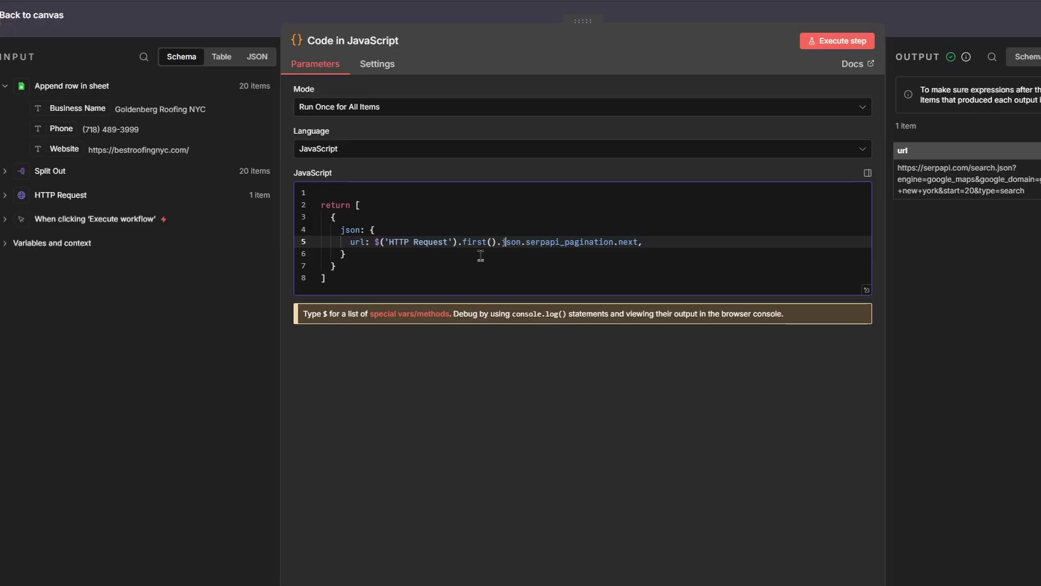
Expand the HTTP Request data in the Code in JavaScript node's input, look through its fields, and close the node.
{"action": "left_click", "coordinate": [43, 196]}
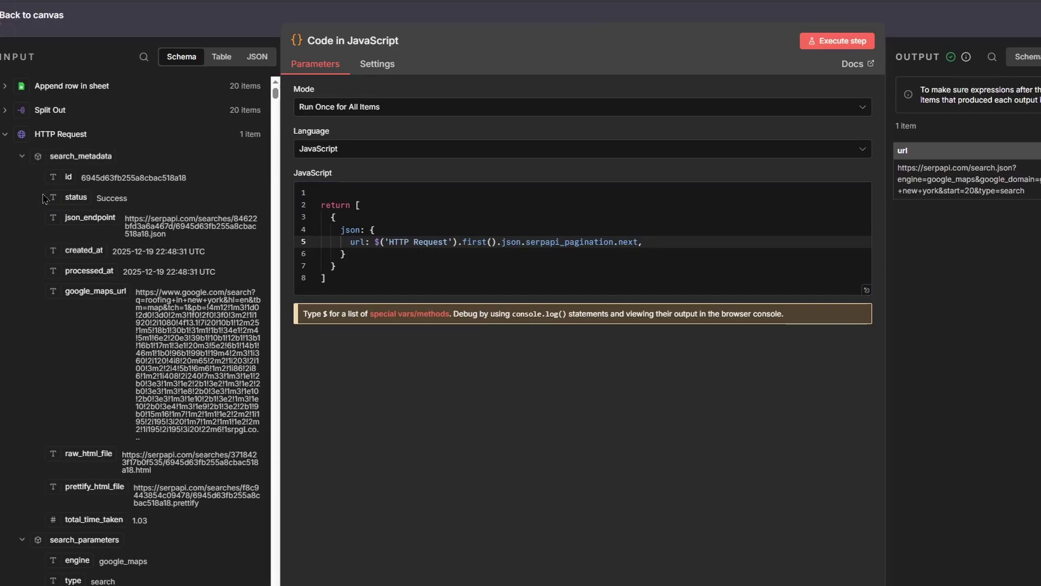
{"action": "scroll", "coordinate": [173, 275], "scroll_direction": "down", "scroll_amount": 1}
{"action": "scroll", "coordinate": [172, 275], "scroll_direction": "down", "scroll_amount": 20}
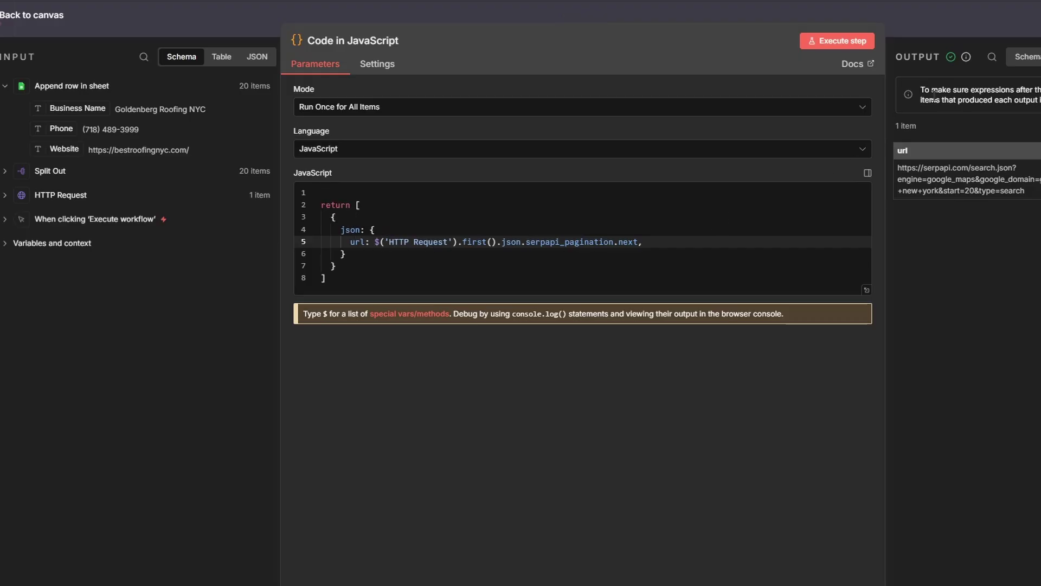
{"action": "key", "text": "Escape"}
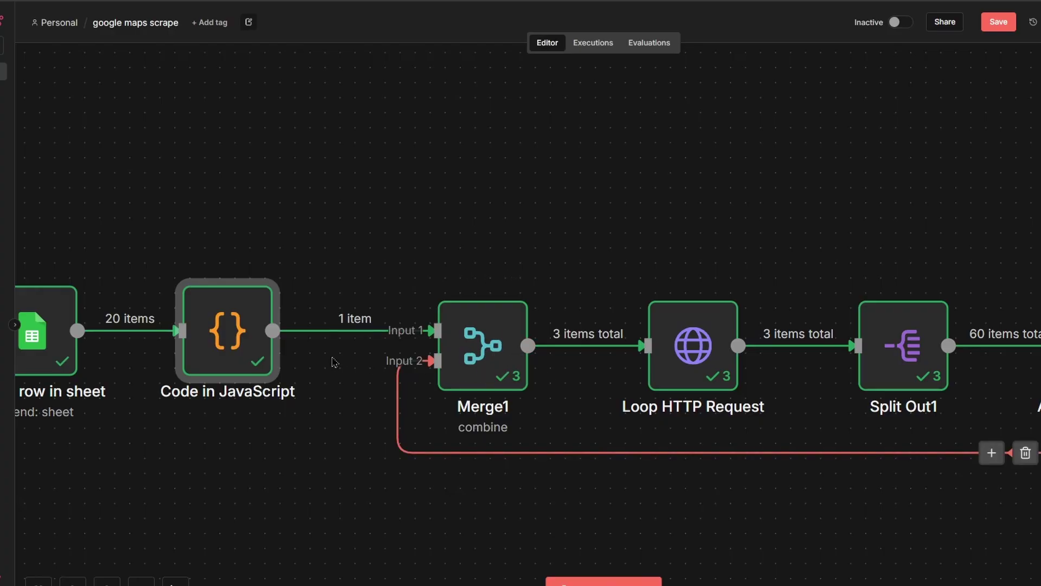
Open the Loop HTTP Request node and highlight the first listing under local_results in its output.
{"action": "mouse_move", "coordinate": [423, 341]}
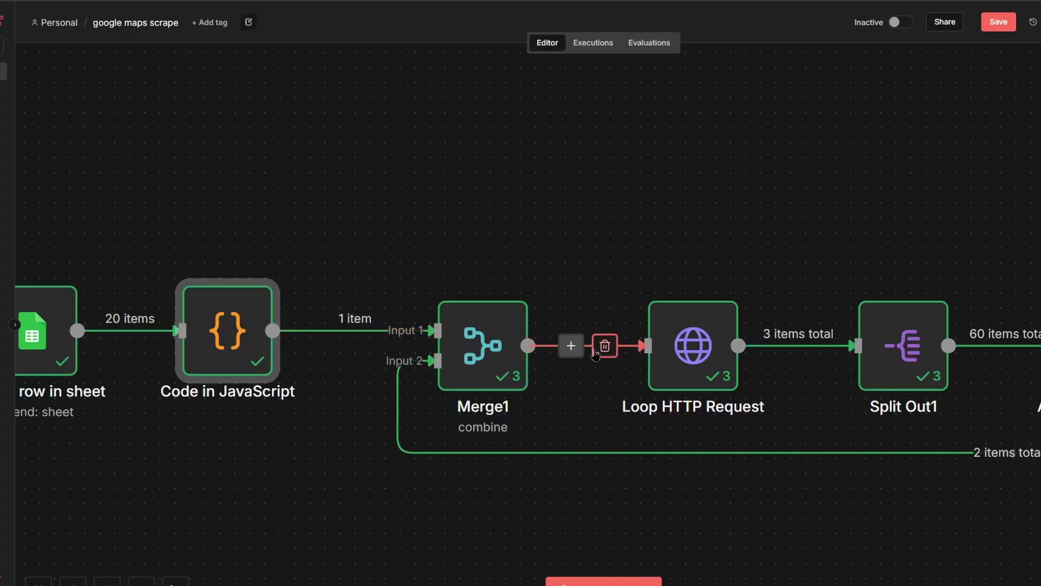
{"action": "mouse_move", "coordinate": [706, 352]}
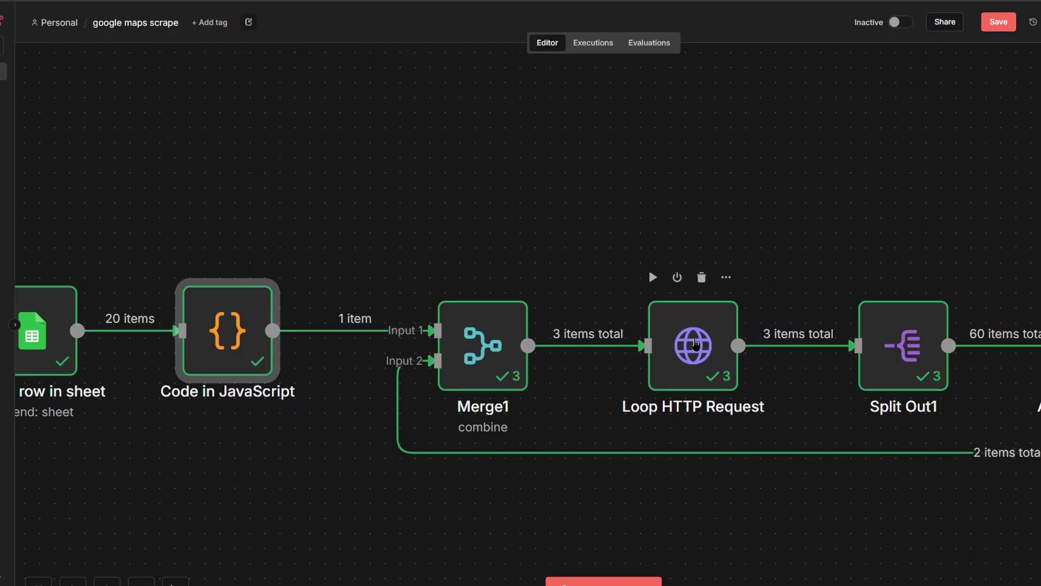
{"action": "double_click", "coordinate": [696, 343]}
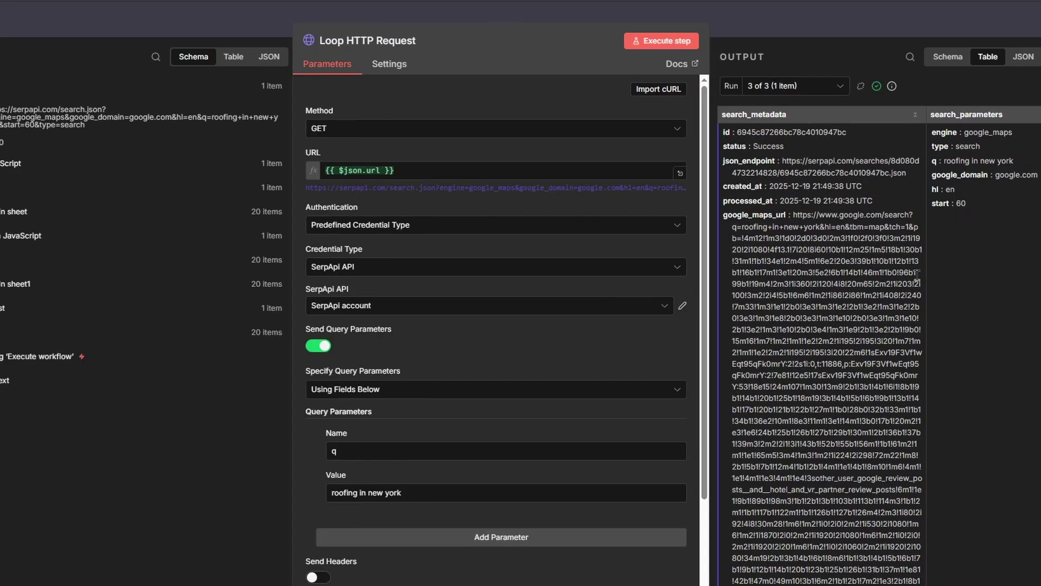
{"action": "scroll", "coordinate": [916, 282], "scroll_direction": "right", "scroll_amount": 10}
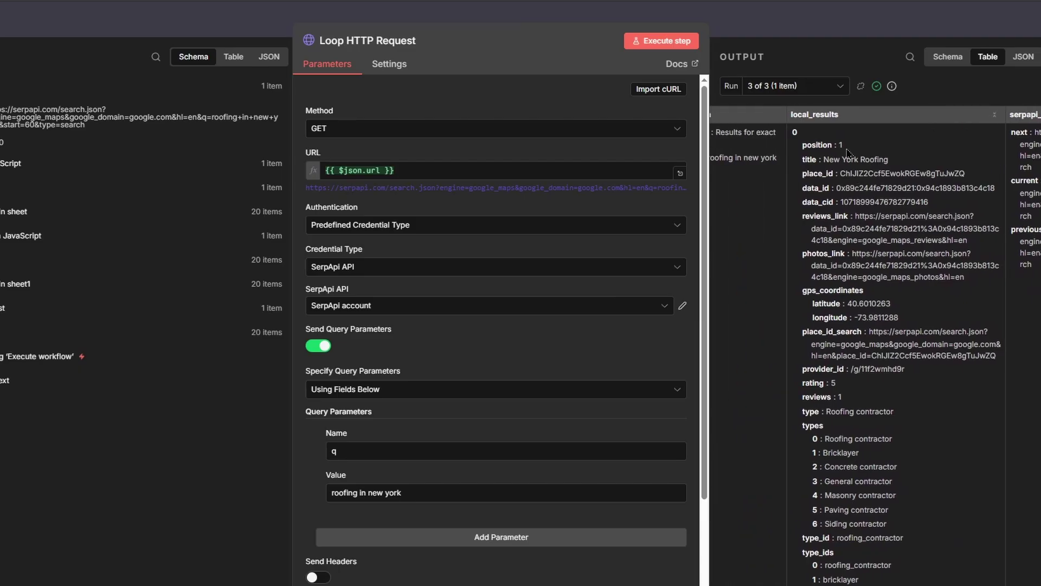
{"action": "left_click_drag", "start_coordinate": [800, 143], "coordinate": [866, 331]}
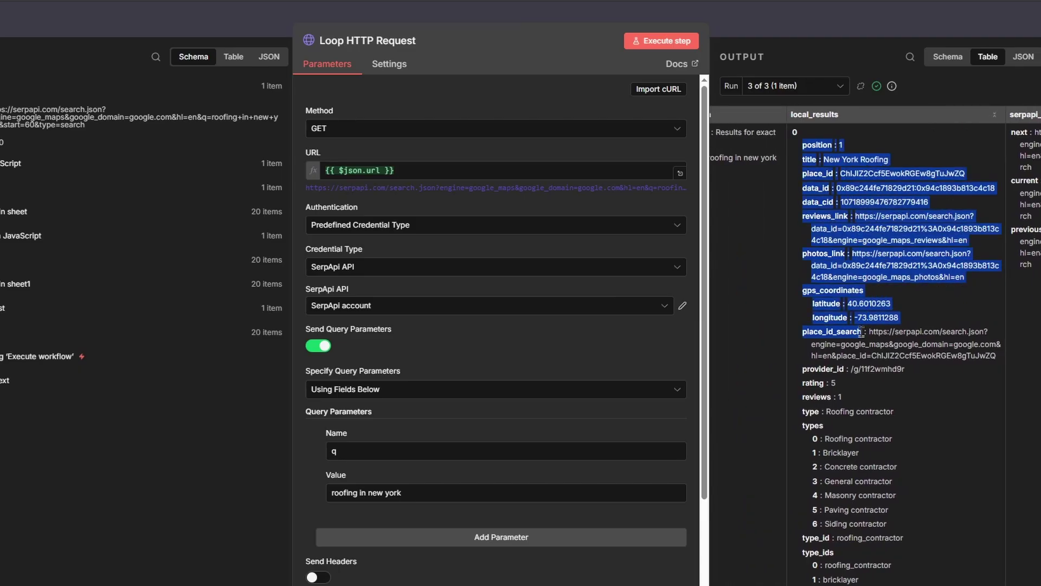
{"action": "left_click", "coordinate": [849, 212]}
Highlight the next-page URL under serpapi_pagination in the Loop HTTP Request output of run 3.
{"action": "scroll", "coordinate": [922, 254], "scroll_direction": "right", "scroll_amount": 4}
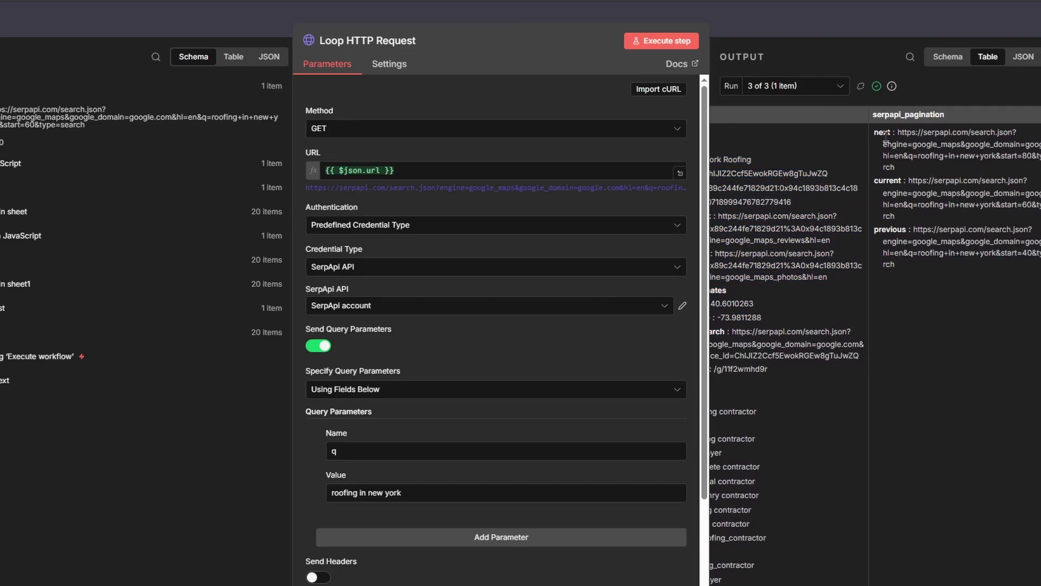
{"action": "left_click_drag", "start_coordinate": [897, 131], "coordinate": [1009, 155]}
{"action": "left_click", "coordinate": [1010, 156]}
Switch the Loop HTTP Request output to run 1 of 3 and compare its next, current and previous pagination URLs.
{"action": "left_click", "coordinate": [808, 87]}
{"action": "left_click", "coordinate": [799, 116]}
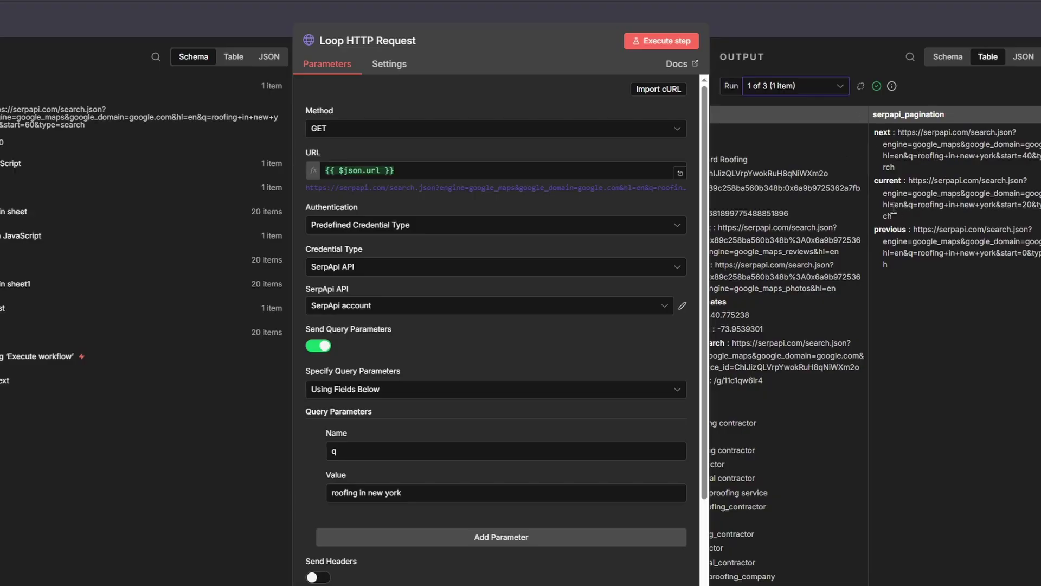
{"action": "left_click_drag", "start_coordinate": [876, 185], "coordinate": [920, 186]}
{"action": "left_click_drag", "start_coordinate": [1012, 205], "coordinate": [1028, 205]}
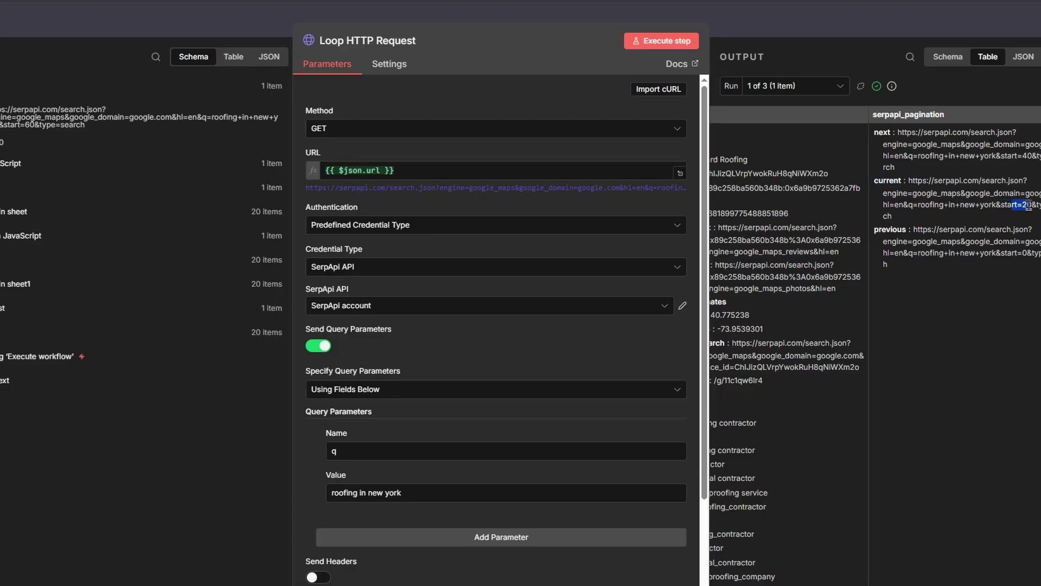
{"action": "left_click", "coordinate": [998, 205]}
{"action": "left_click_drag", "start_coordinate": [898, 132], "coordinate": [905, 142]}
{"action": "left_click", "coordinate": [904, 138]}
{"action": "left_click_drag", "start_coordinate": [910, 182], "coordinate": [934, 267]}
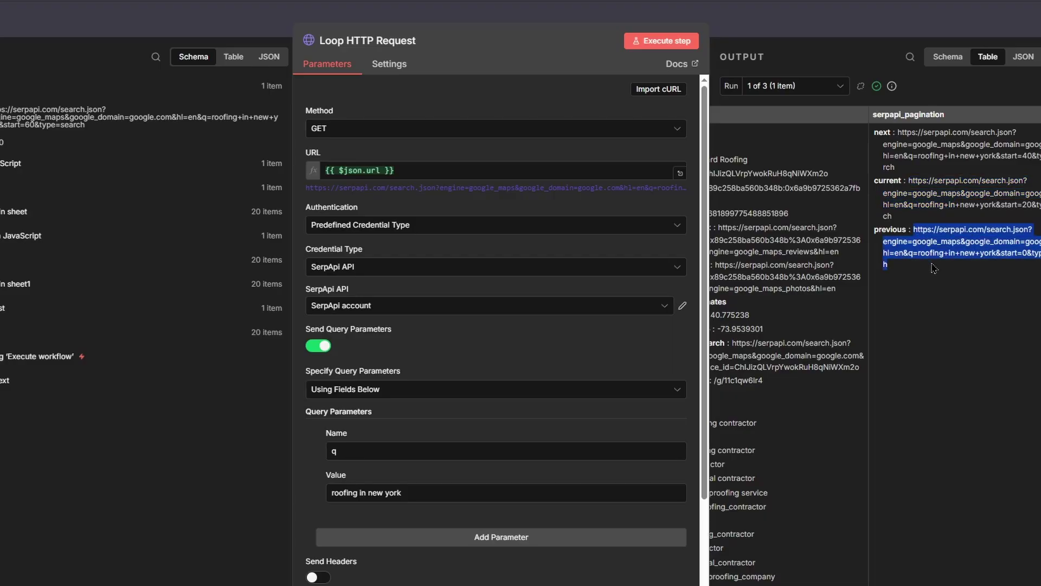
Highlight the first local_results listing in the output of run 1 and close the Loop HTTP Request node.
{"action": "scroll", "coordinate": [867, 217], "scroll_direction": "left", "scroll_amount": 3}
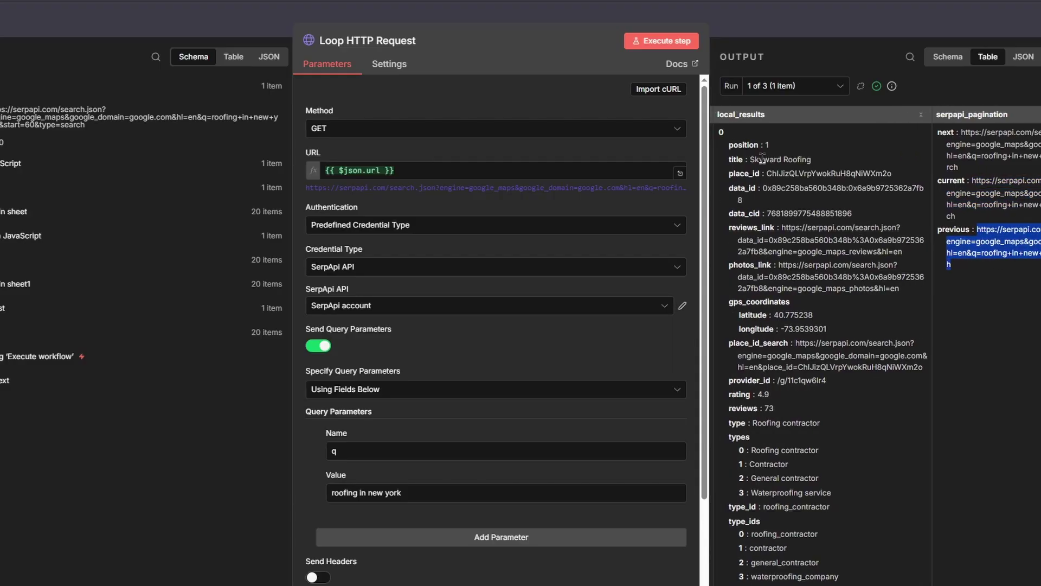
{"action": "left_click_drag", "start_coordinate": [762, 158], "coordinate": [816, 347]}
{"action": "scroll", "coordinate": [816, 424], "scroll_direction": "down", "scroll_amount": 1}
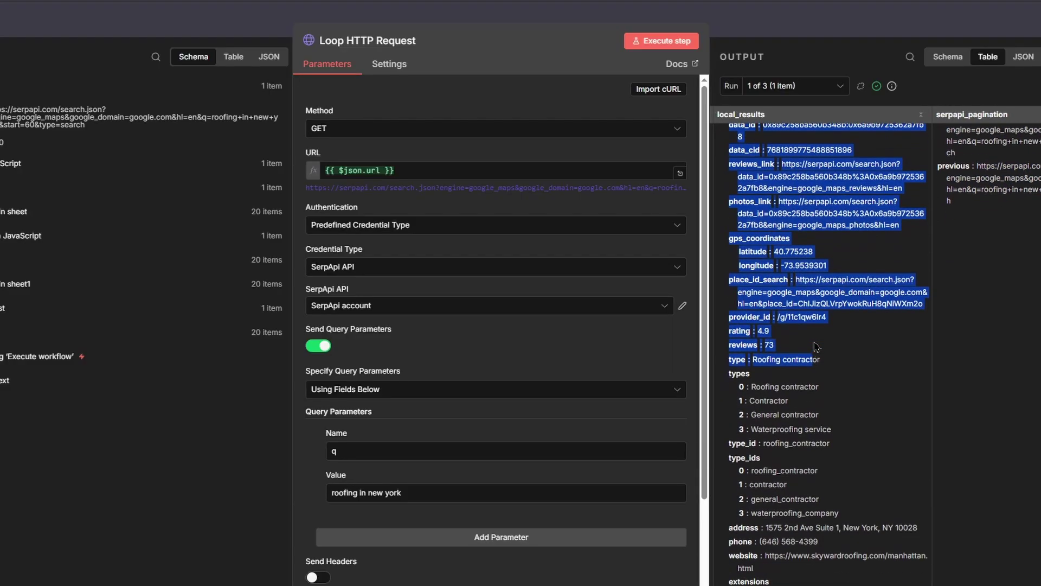
{"action": "left_click", "coordinate": [867, 31]}
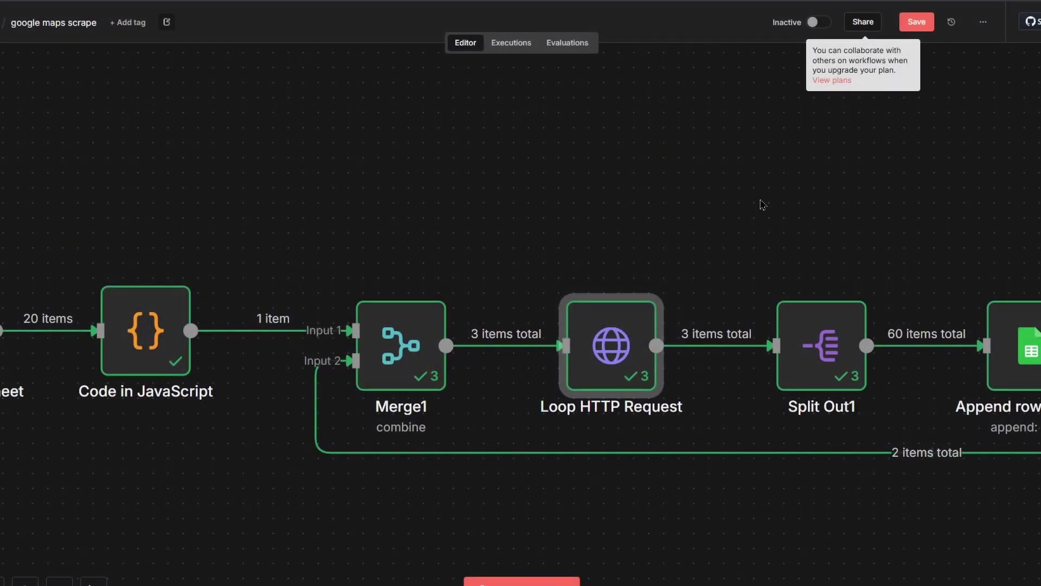
Open the Append row in sheet1 node, review its Business Name, Website and Phone mappings, and close it.
{"action": "scroll", "coordinate": [705, 344], "scroll_direction": "right", "scroll_amount": 5}
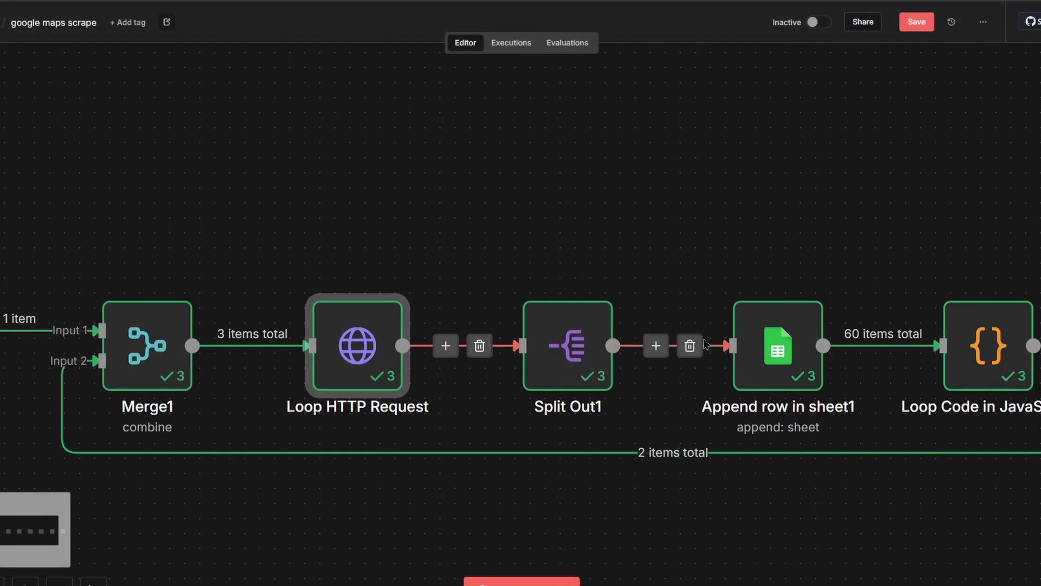
{"action": "scroll", "coordinate": [705, 345], "scroll_direction": "right", "scroll_amount": 1}
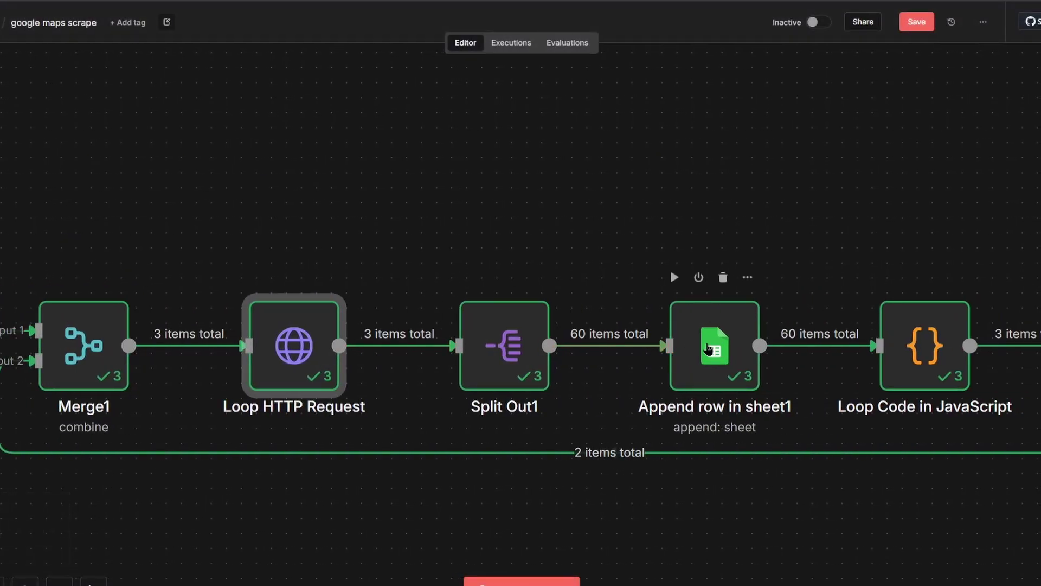
{"action": "scroll", "coordinate": [708, 347], "scroll_direction": "right", "scroll_amount": 5}
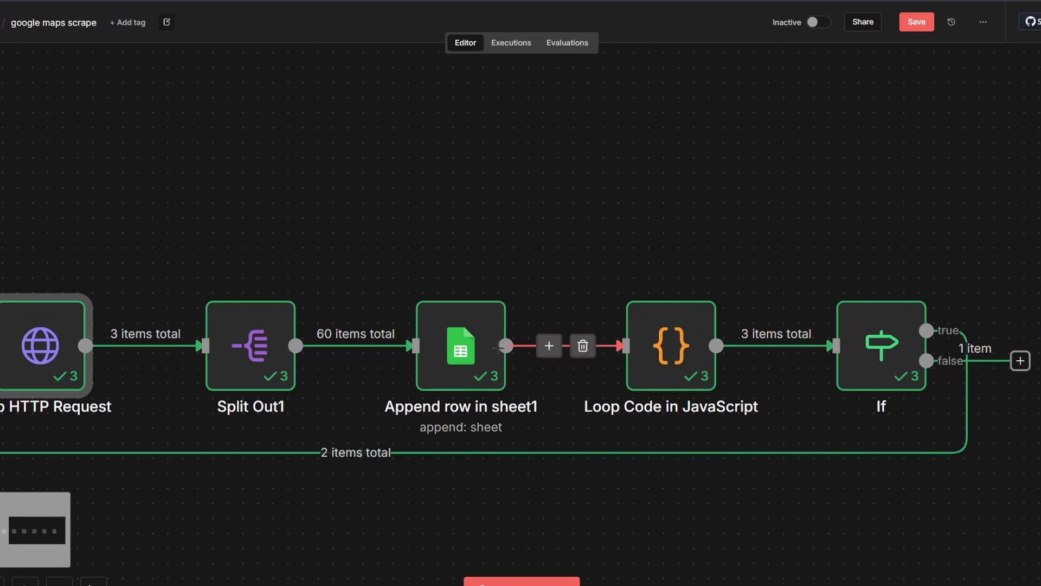
{"action": "double_click", "coordinate": [460, 346]}
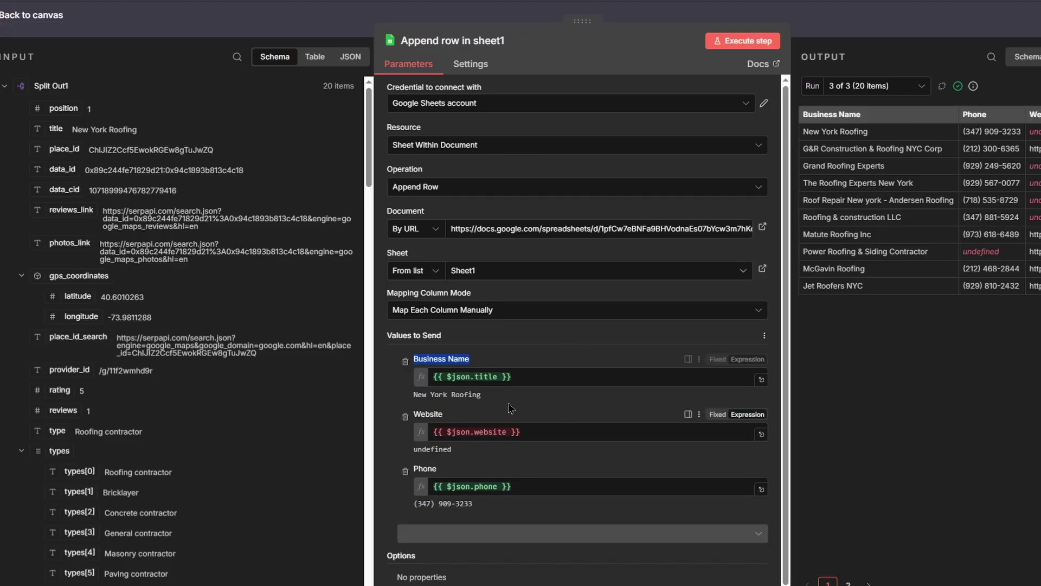
{"action": "left_click", "coordinate": [927, 27]}
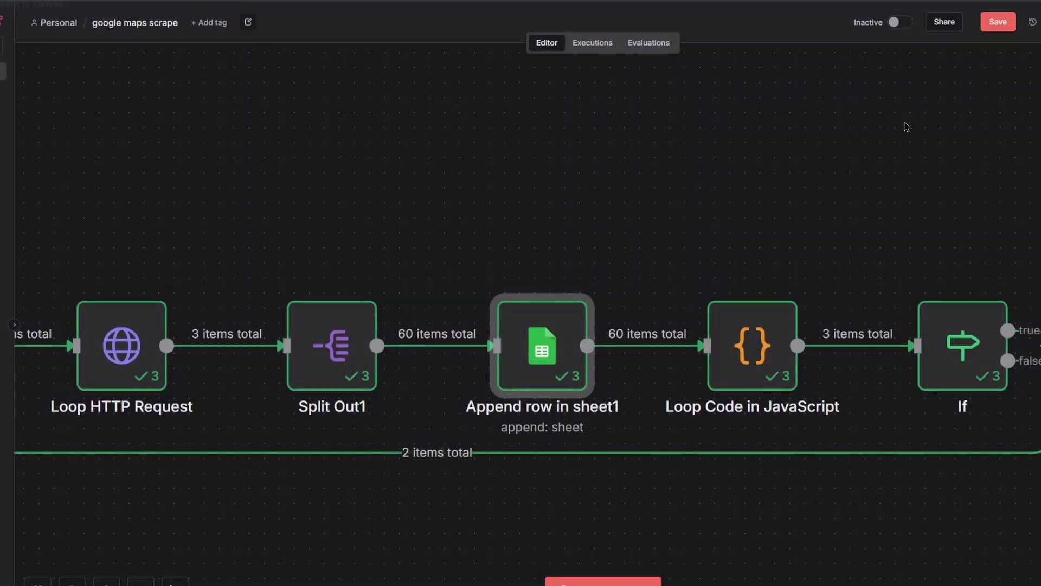
Open the Loop Code in JavaScript node, inspect the Loop HTTP Request reference in its url expression, and close it.
{"action": "double_click", "coordinate": [753, 346]}
{"action": "left_click", "coordinate": [491, 242]}
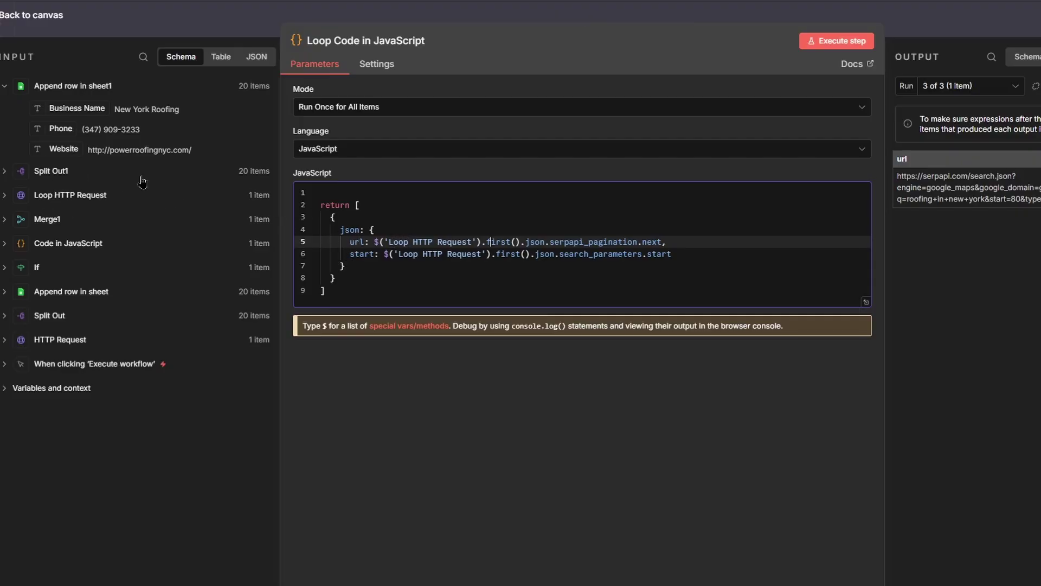
{"action": "left_click", "coordinate": [902, 24]}
Reopen the Loop Code in JavaScript node and examine serpapi_pagination in its Loop HTTP Request input data.
{"action": "scroll", "coordinate": [584, 347], "scroll_direction": "down", "scroll_amount": 5}
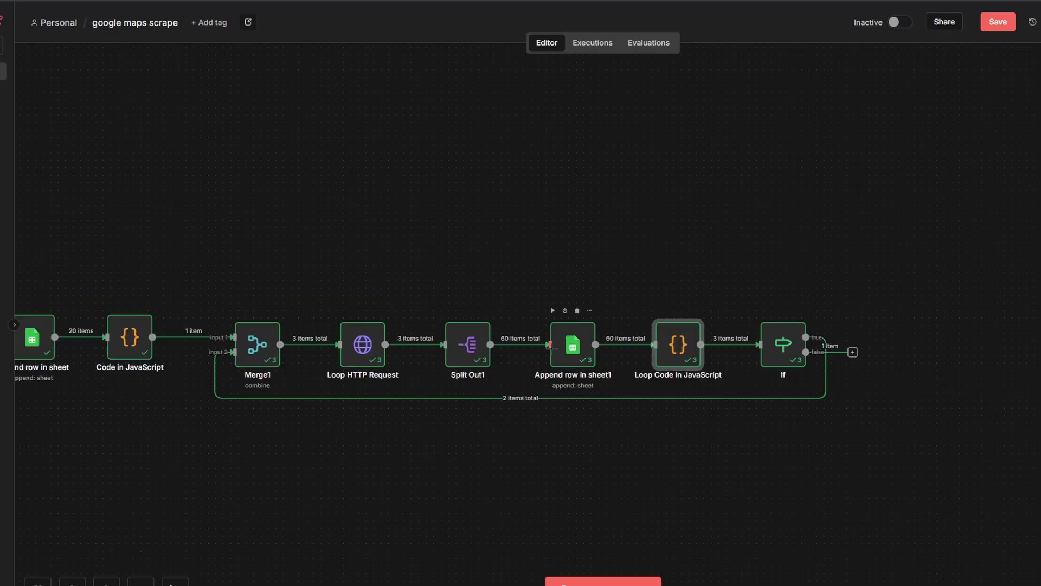
{"action": "scroll", "coordinate": [462, 359], "scroll_direction": "left", "scroll_amount": 3}
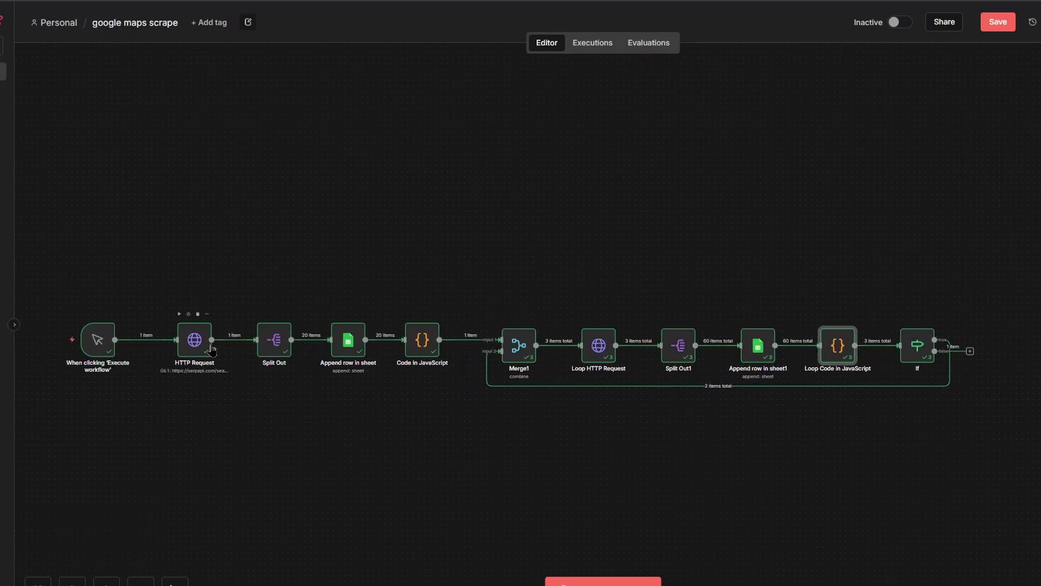
{"action": "scroll", "coordinate": [605, 347], "scroll_direction": "up", "scroll_amount": 3}
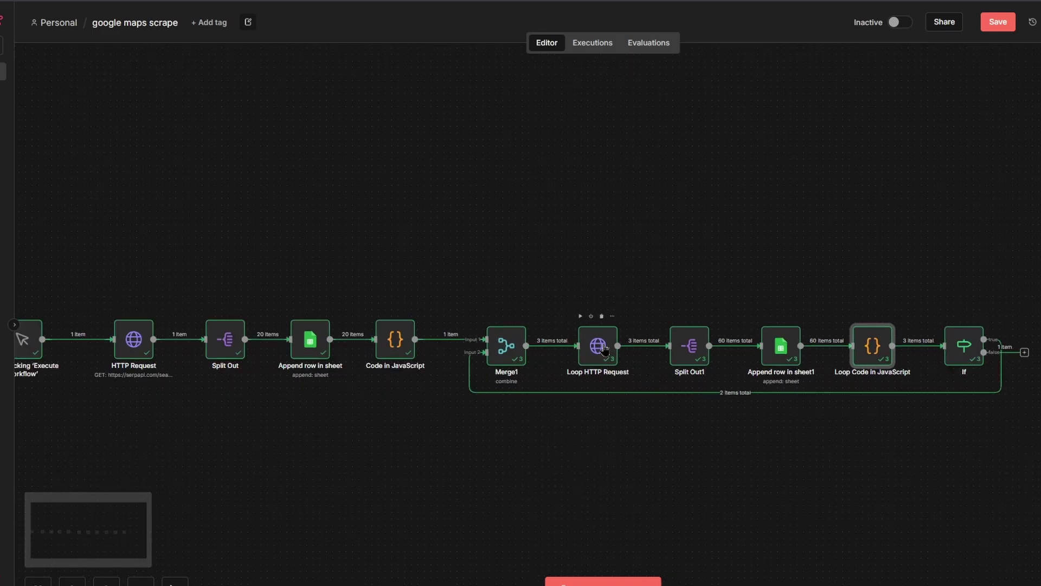
{"action": "scroll", "coordinate": [604, 349], "scroll_direction": "up", "scroll_amount": 2}
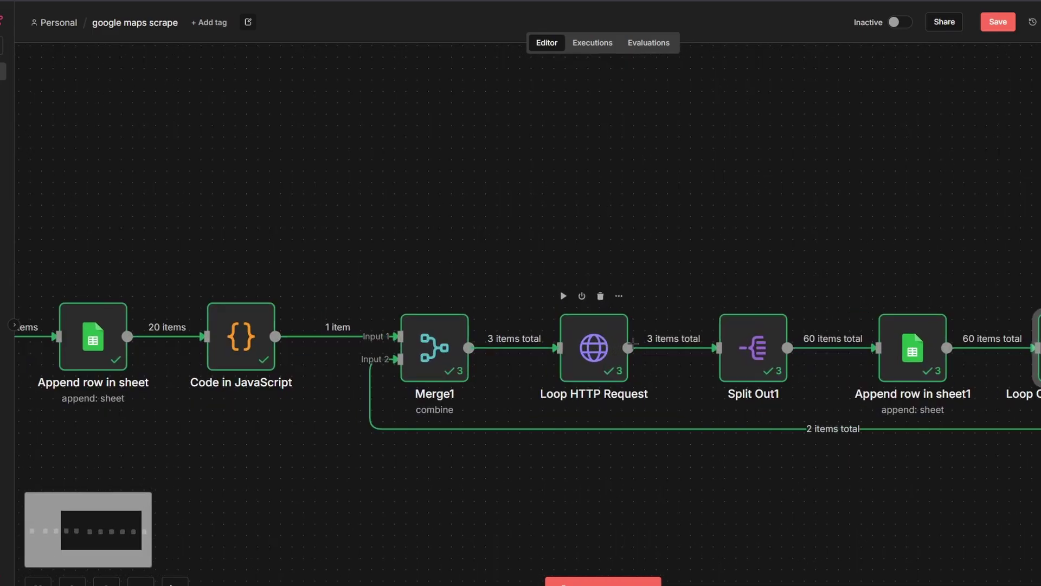
{"action": "scroll", "coordinate": [647, 351], "scroll_direction": "right", "scroll_amount": 5}
{"action": "scroll", "coordinate": [647, 351], "scroll_direction": "right", "scroll_amount": 3}
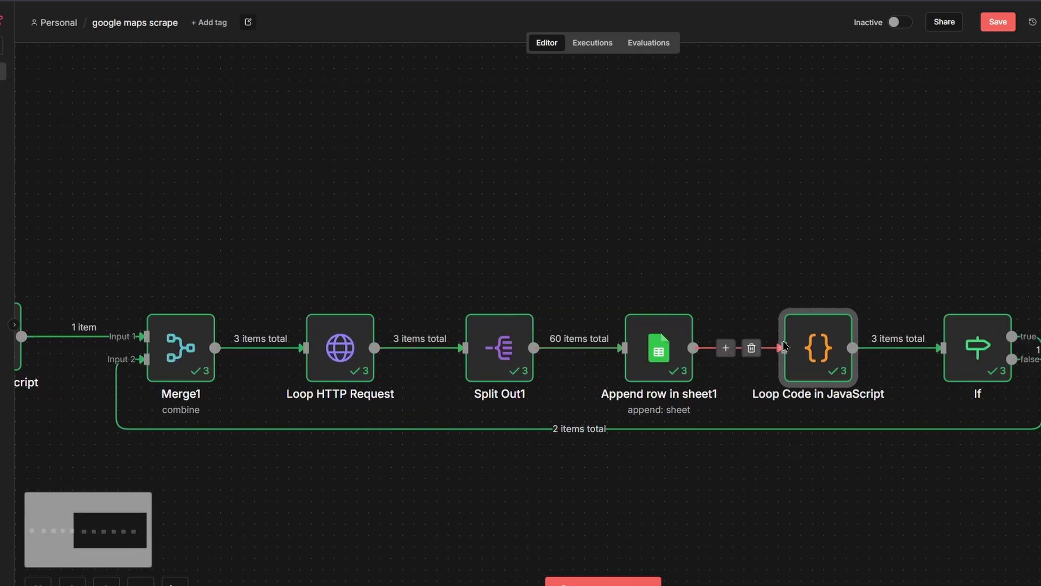
{"action": "double_click", "coordinate": [821, 346]}
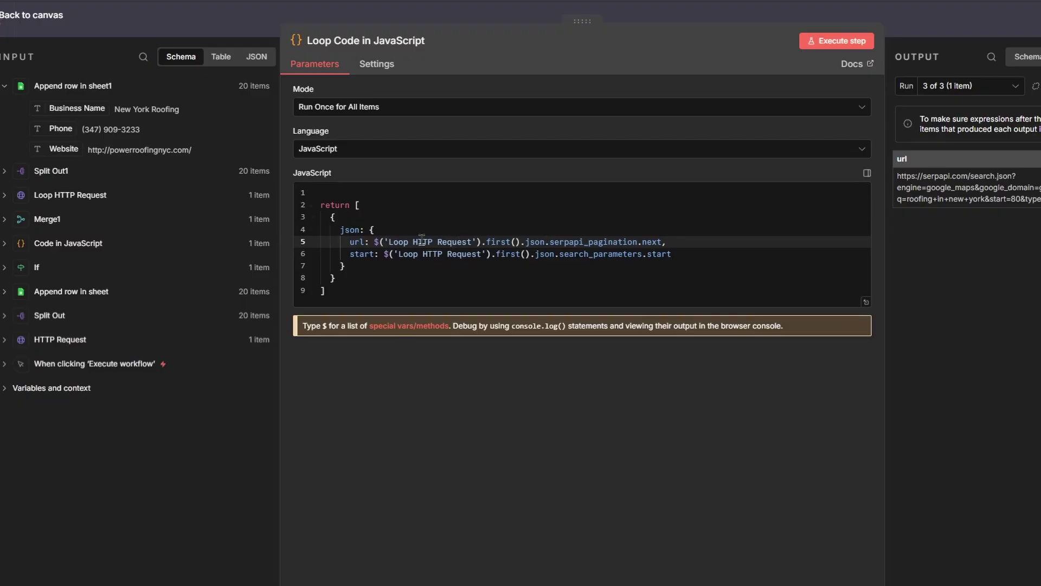
{"action": "left_click", "coordinate": [67, 199]}
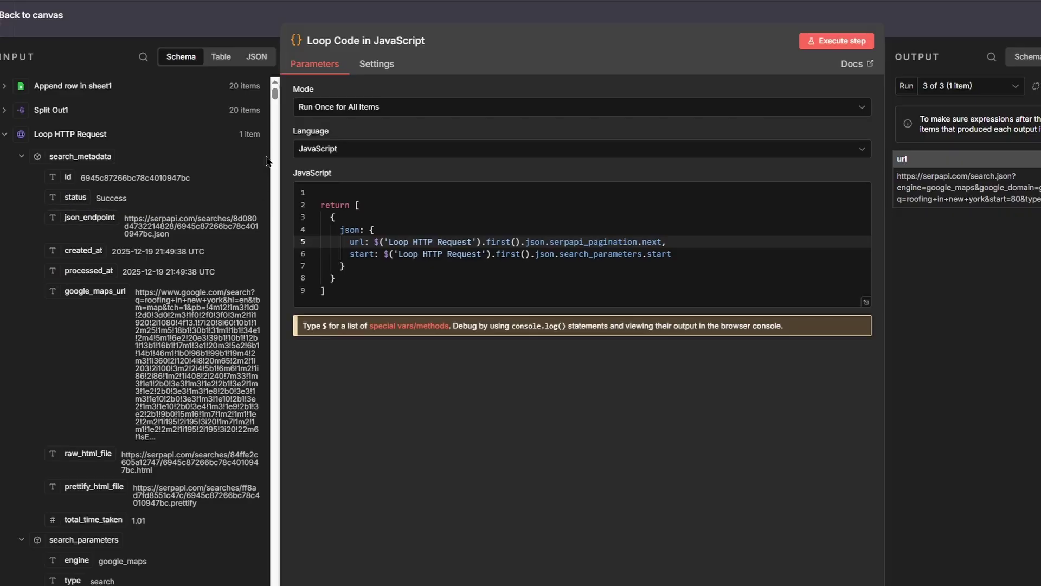
{"action": "left_click_drag", "start_coordinate": [275, 93], "coordinate": [265, 585]}
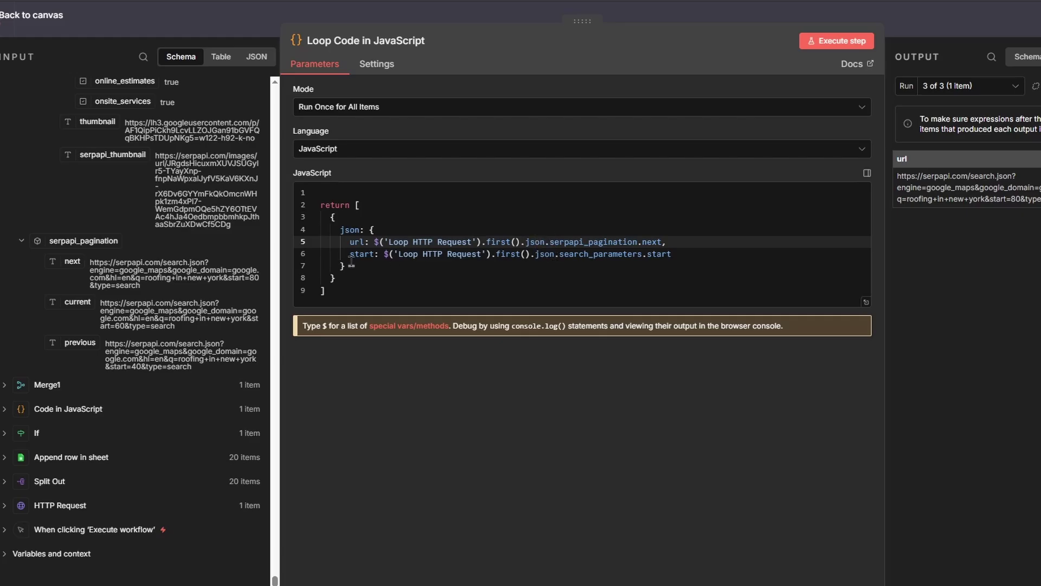
Find start under search_parameters in the input data, compare it with the code's start expression, and close the node.
{"action": "scroll", "coordinate": [264, 234], "scroll_direction": "up", "scroll_amount": 6}
{"action": "scroll", "coordinate": [264, 234], "scroll_direction": "up", "scroll_amount": 6}
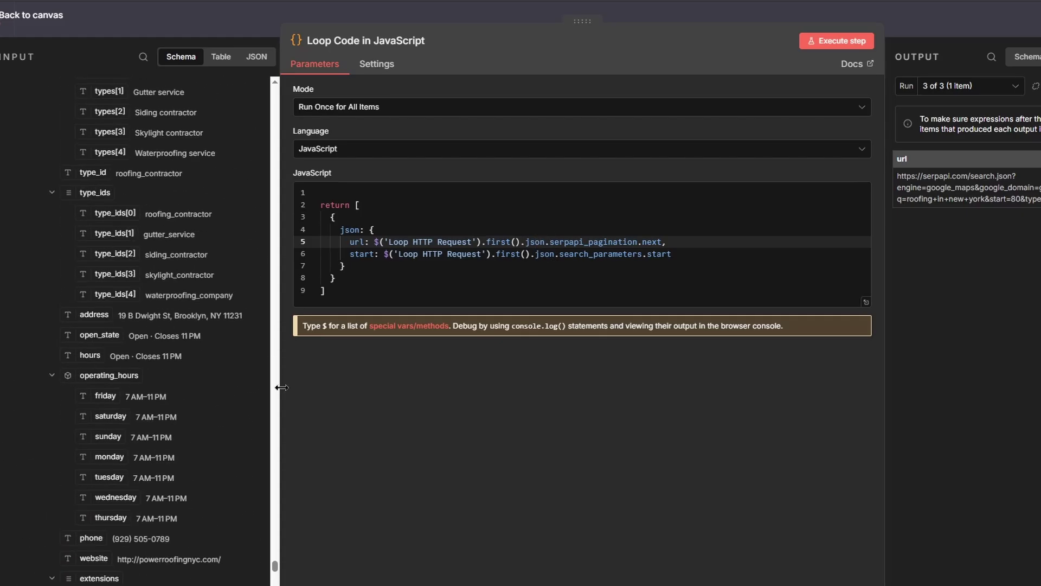
{"action": "left_click_drag", "start_coordinate": [275, 571], "coordinate": [277, 107]}
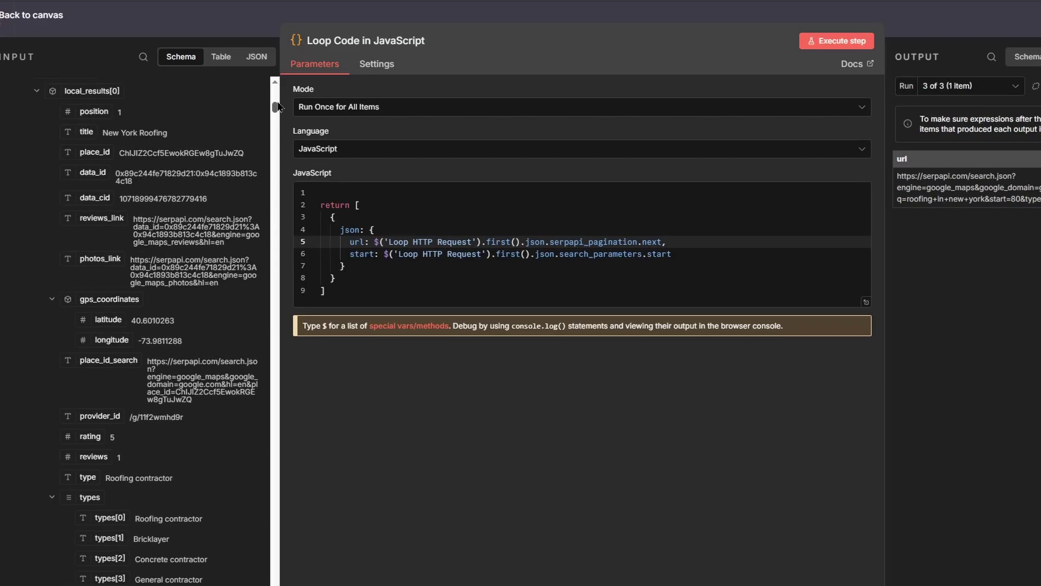
{"action": "scroll", "coordinate": [81, 188], "scroll_direction": "up", "scroll_amount": 5}
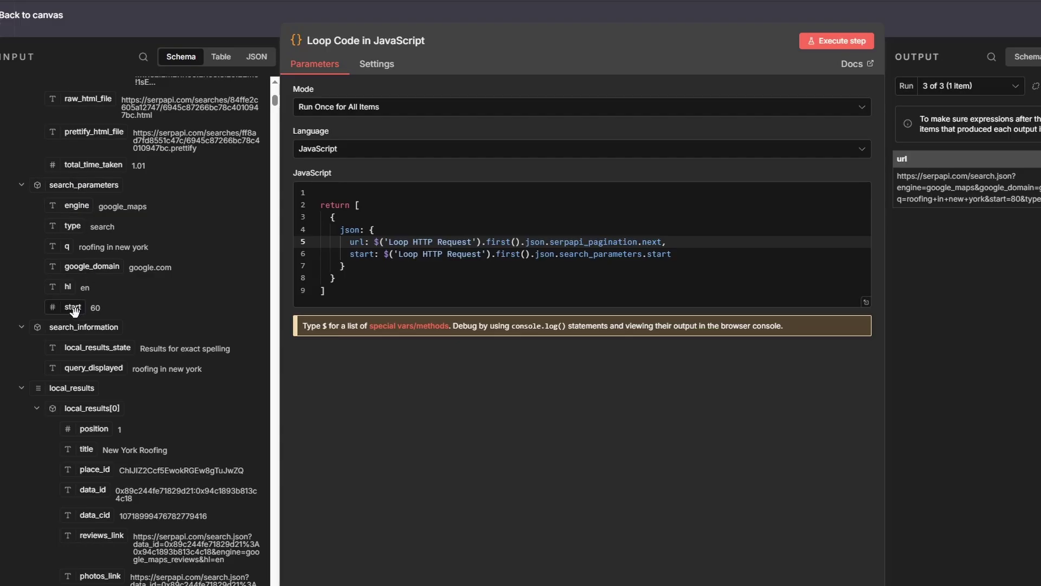
{"action": "left_click", "coordinate": [433, 254]}
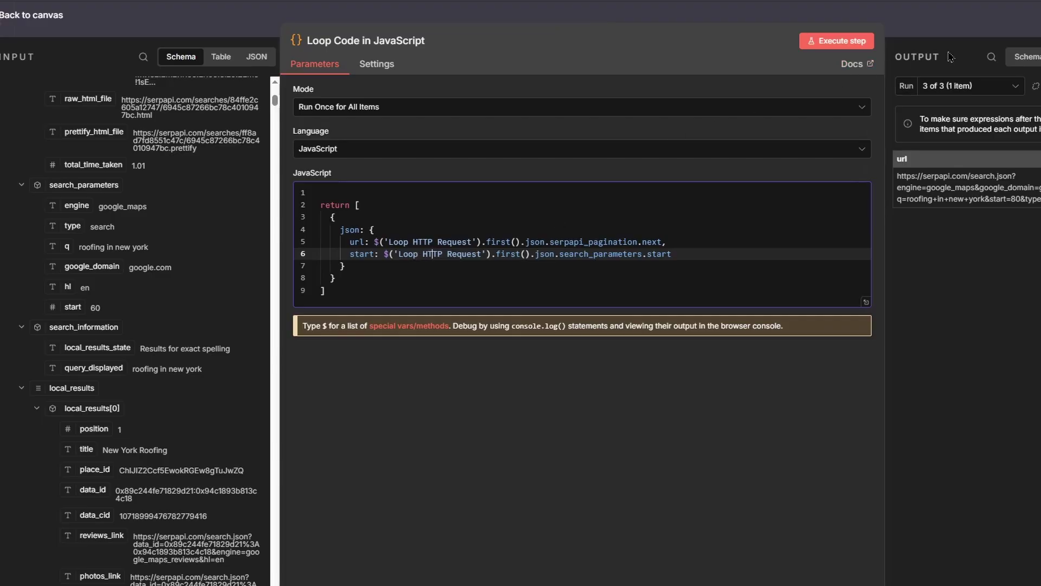
{"action": "left_click", "coordinate": [961, 27]}
Examine the If node and its true branch that loops back to Merge1 on the canvas.
{"action": "scroll", "coordinate": [669, 243], "scroll_direction": "right", "scroll_amount": 4}
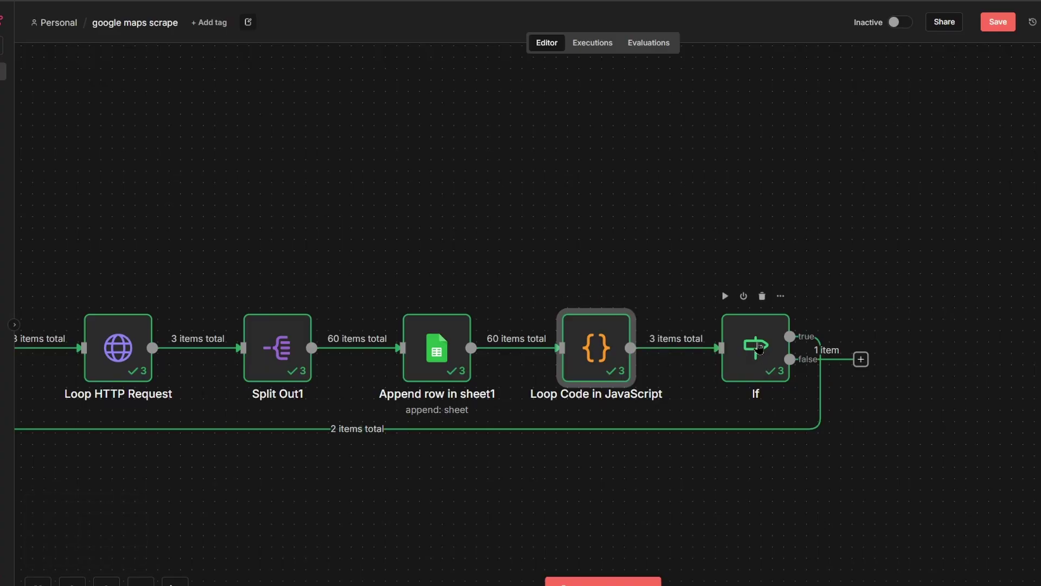
{"action": "scroll", "coordinate": [758, 347], "scroll_direction": "down", "scroll_amount": 2}
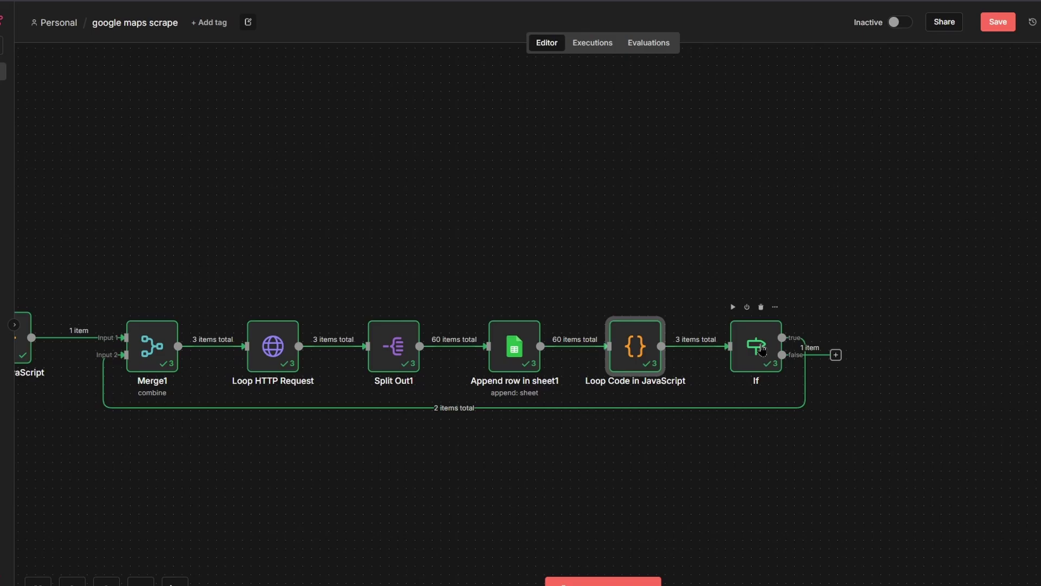
Examine the url and start expressions in the Loop Code in JavaScript node and return to the canvas.
{"action": "double_click", "coordinate": [643, 344]}
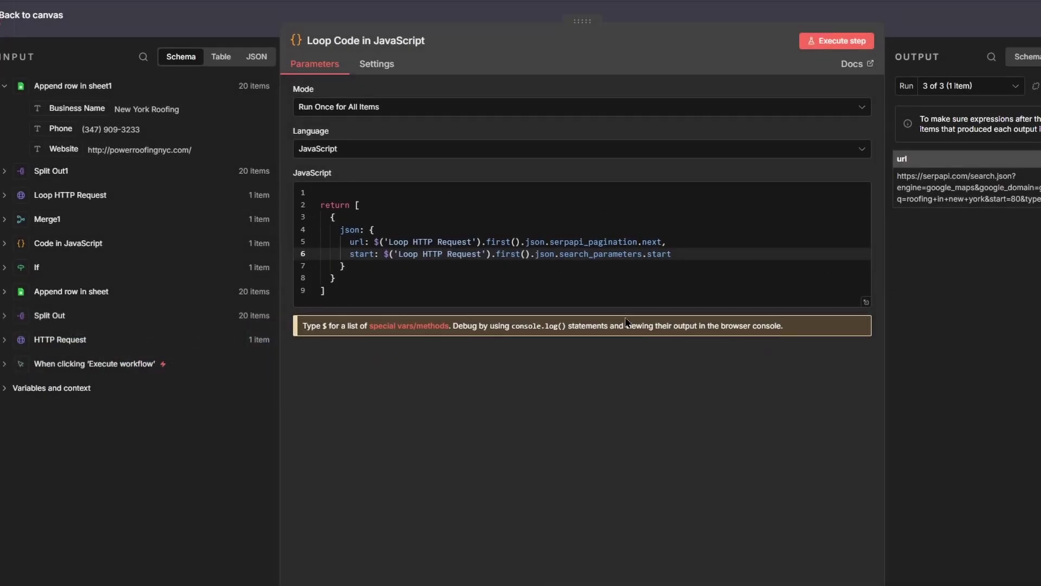
{"action": "left_click", "coordinate": [427, 243]}
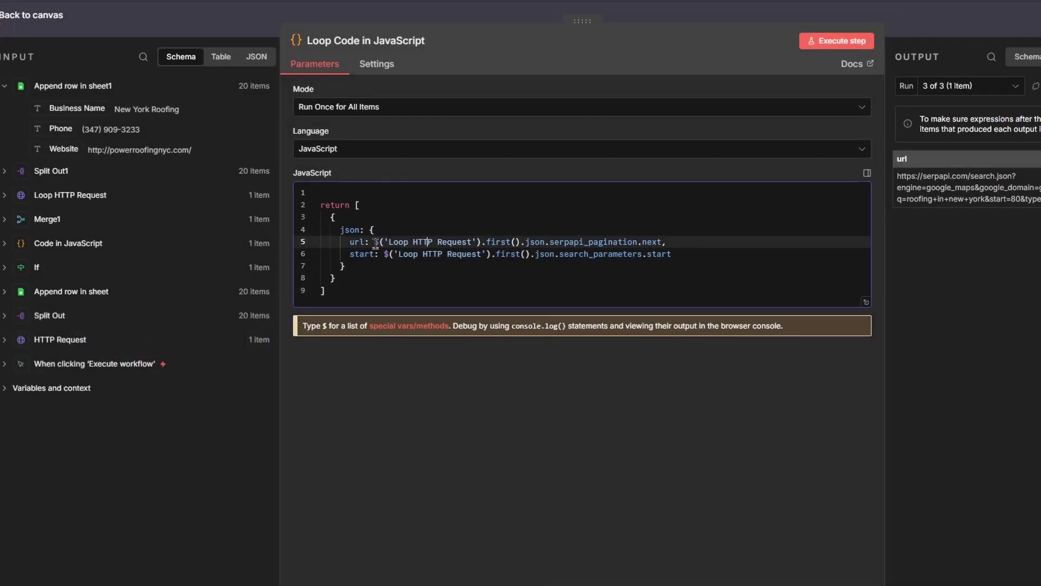
{"action": "left_click_drag", "start_coordinate": [374, 242], "coordinate": [632, 241]}
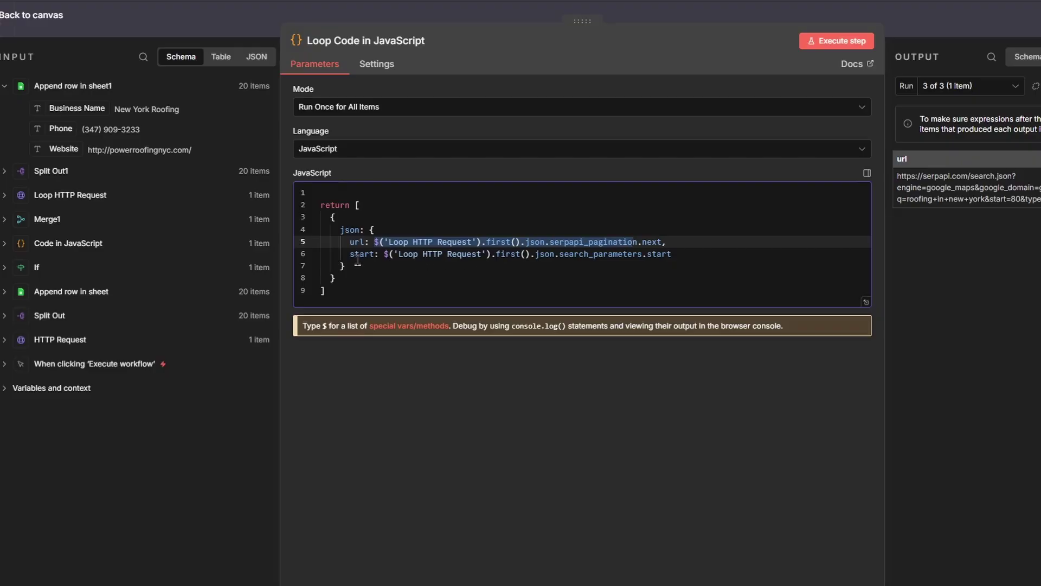
{"action": "left_click", "coordinate": [447, 255]}
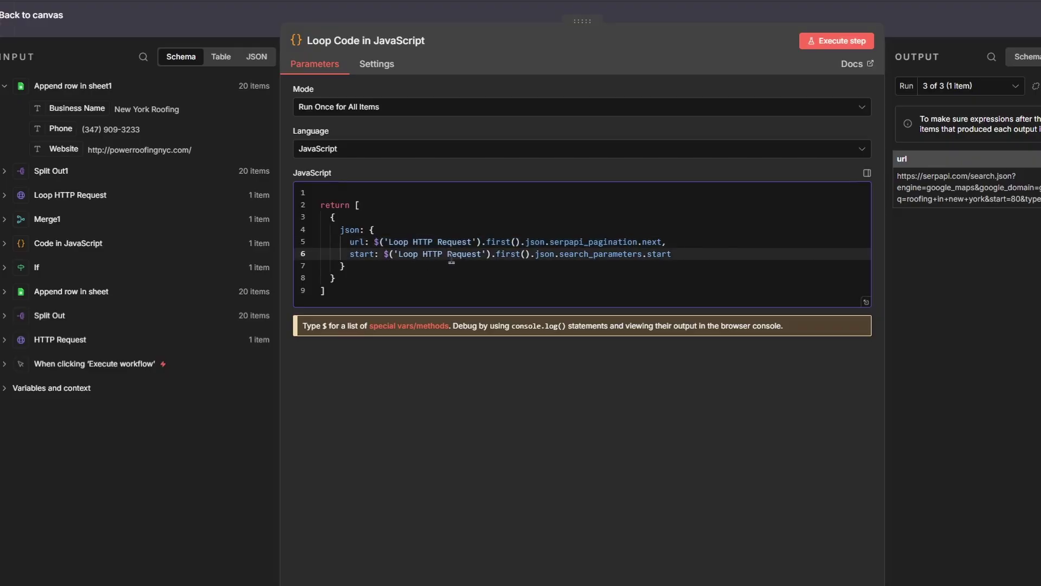
{"action": "left_click", "coordinate": [956, 26]}
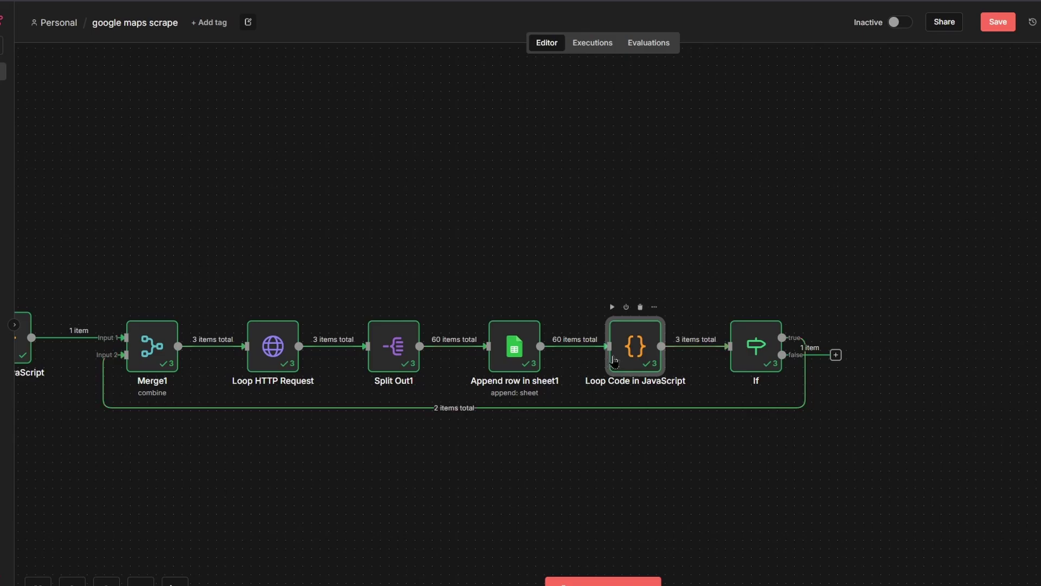
{"action": "double_click", "coordinate": [644, 353]}
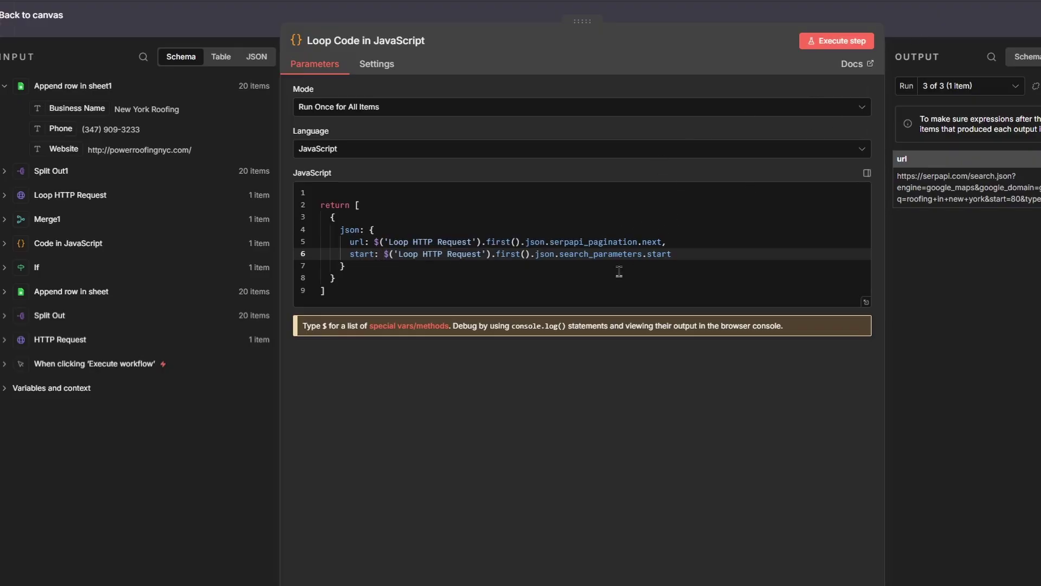
{"action": "left_click", "coordinate": [947, 28]}
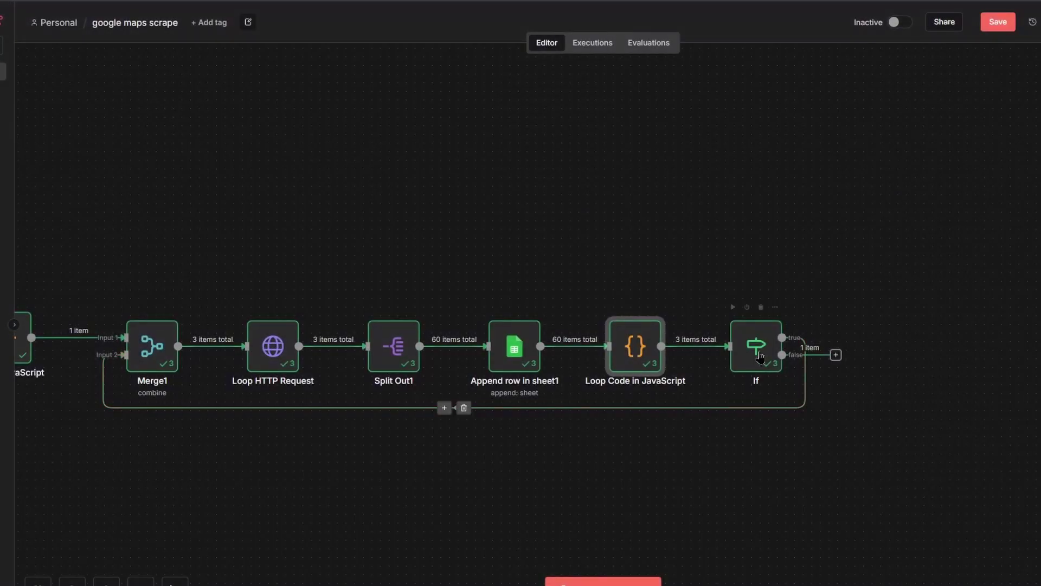
Open the If node, examine its is less than condition on $json.start, and close the node.
{"action": "double_click", "coordinate": [756, 345]}
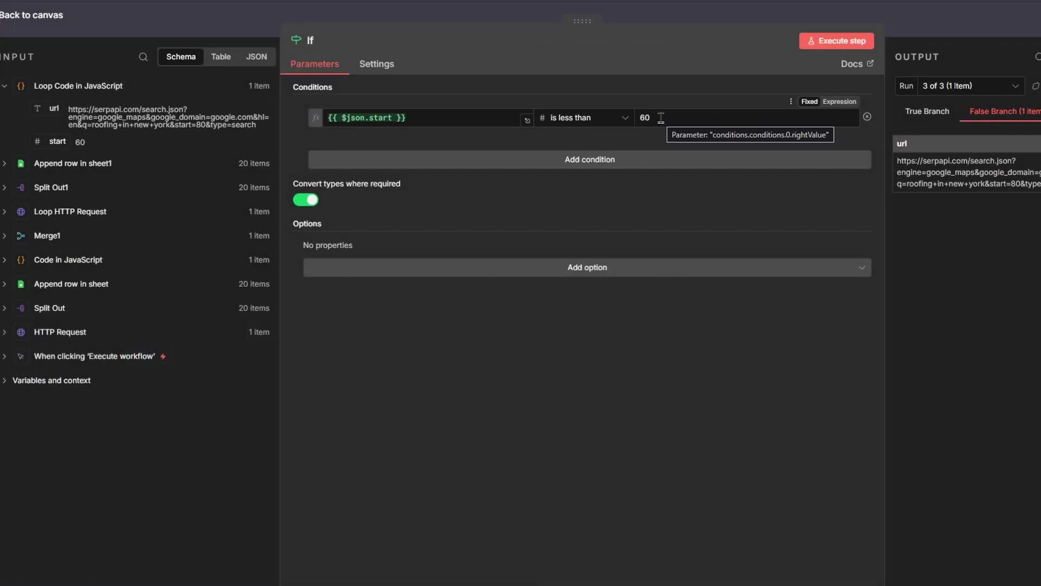
{"action": "left_click", "coordinate": [928, 26]}
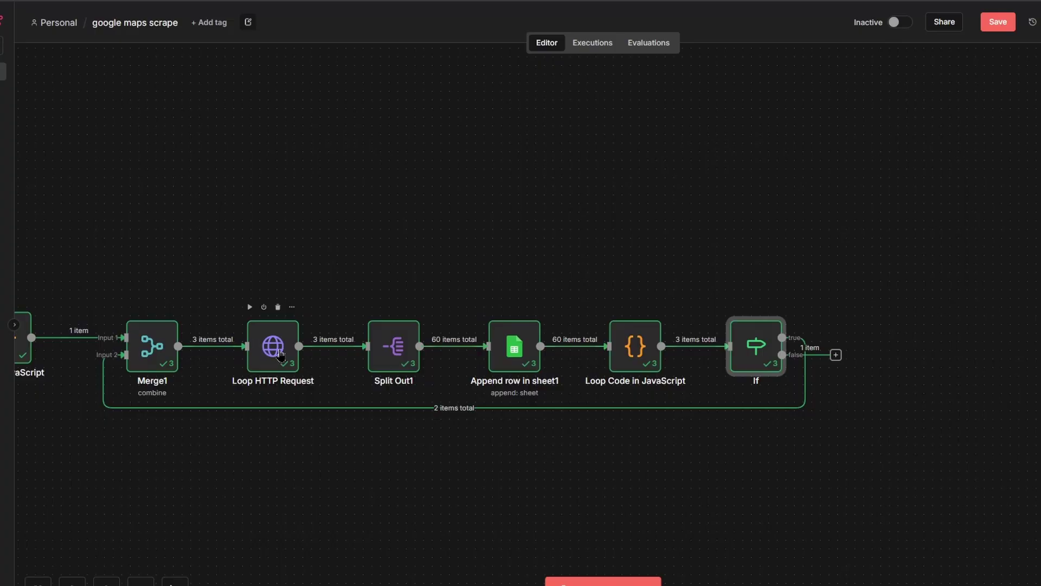
{"action": "double_click", "coordinate": [749, 350]}
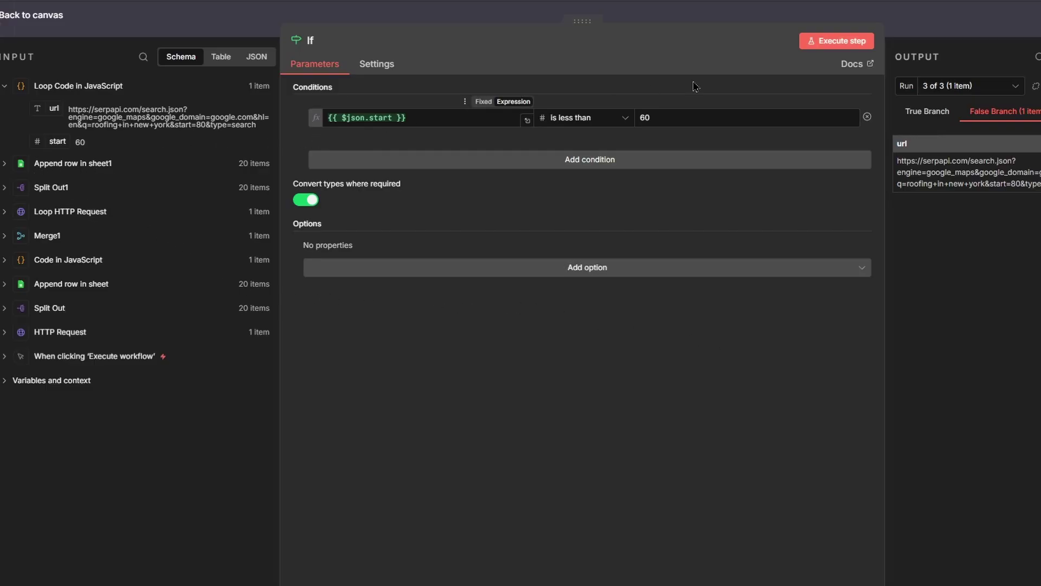
{"action": "left_click", "coordinate": [925, 27]}
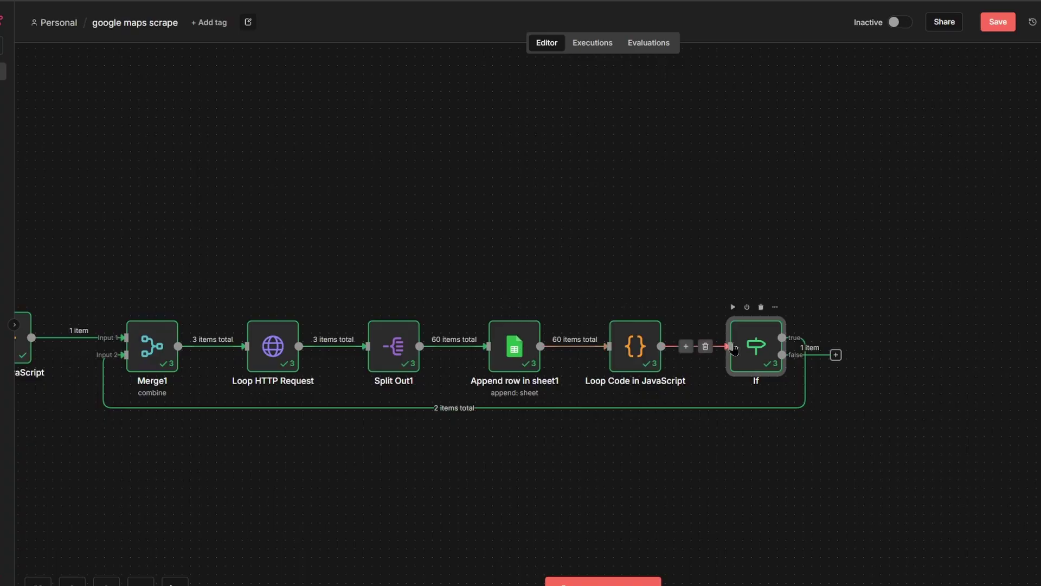
In the If node's input data, inspect Loop HTTP Request, compare the Loop Code in JavaScript fields with the condition, and close the node.
{"action": "double_click", "coordinate": [759, 350]}
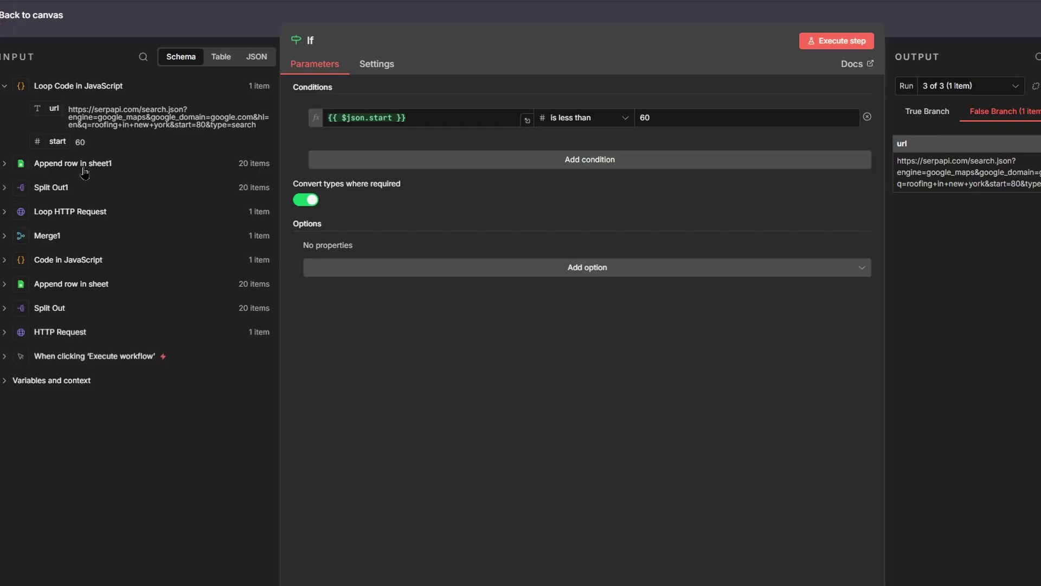
{"action": "left_click", "coordinate": [71, 212]}
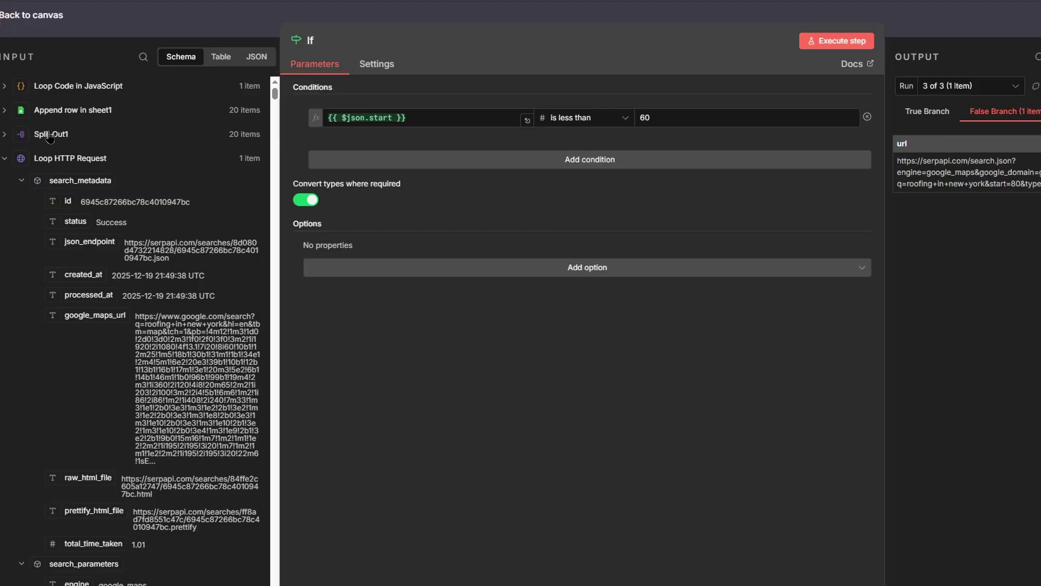
{"action": "left_click", "coordinate": [84, 88]}
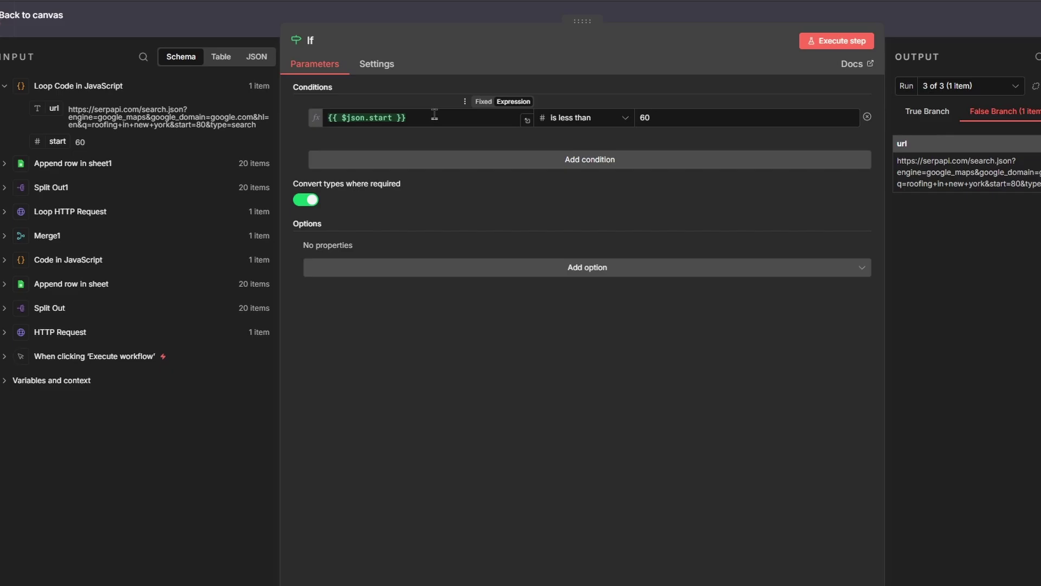
{"action": "left_click", "coordinate": [941, 20]}
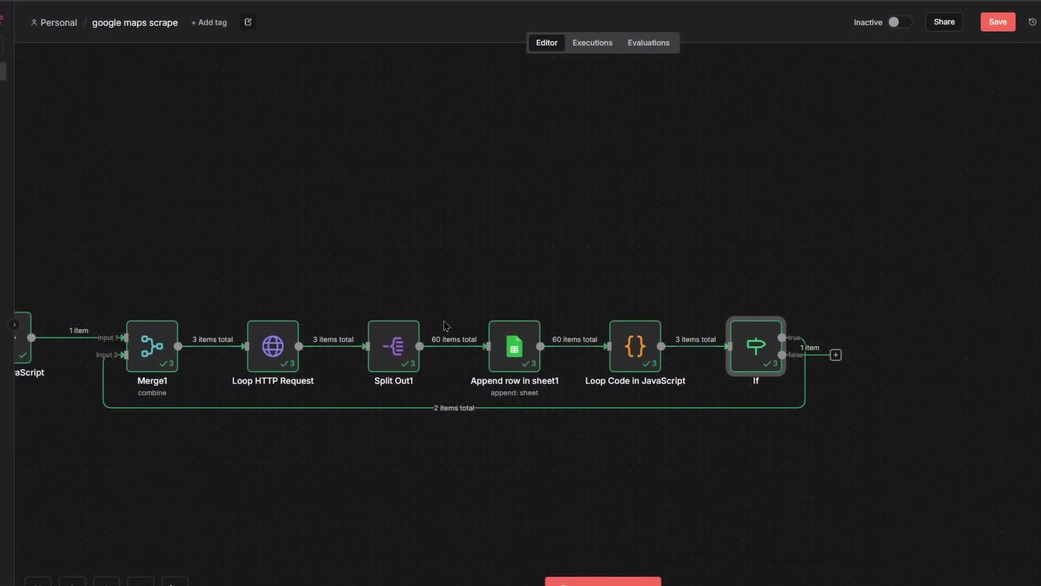
Add the Pagination option to the Loop HTTP Request node, review its settings, remove the option, and close the node.
{"action": "double_click", "coordinate": [272, 347]}
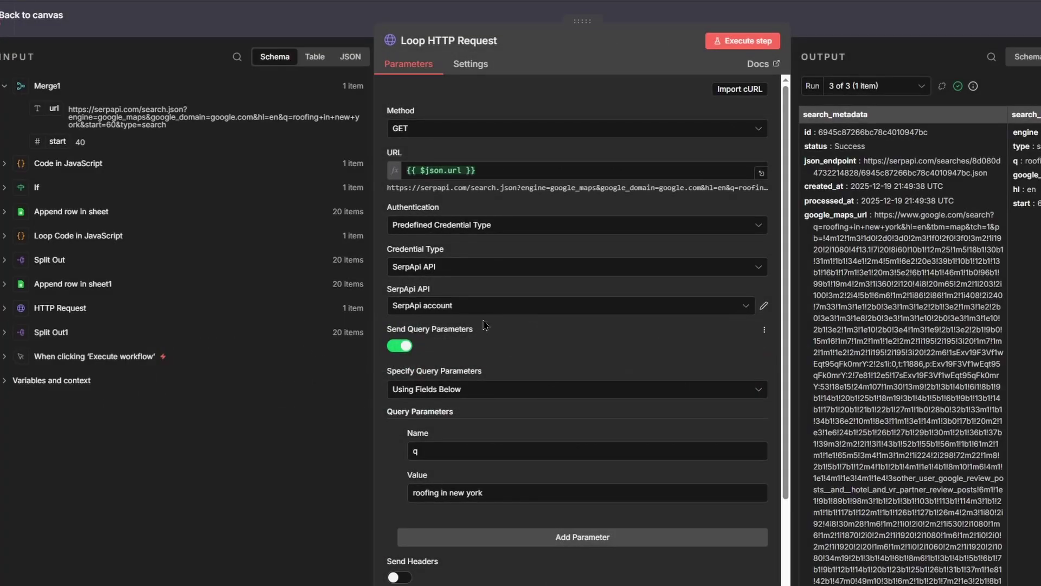
{"action": "scroll", "coordinate": [485, 318], "scroll_direction": "down", "scroll_amount": 3}
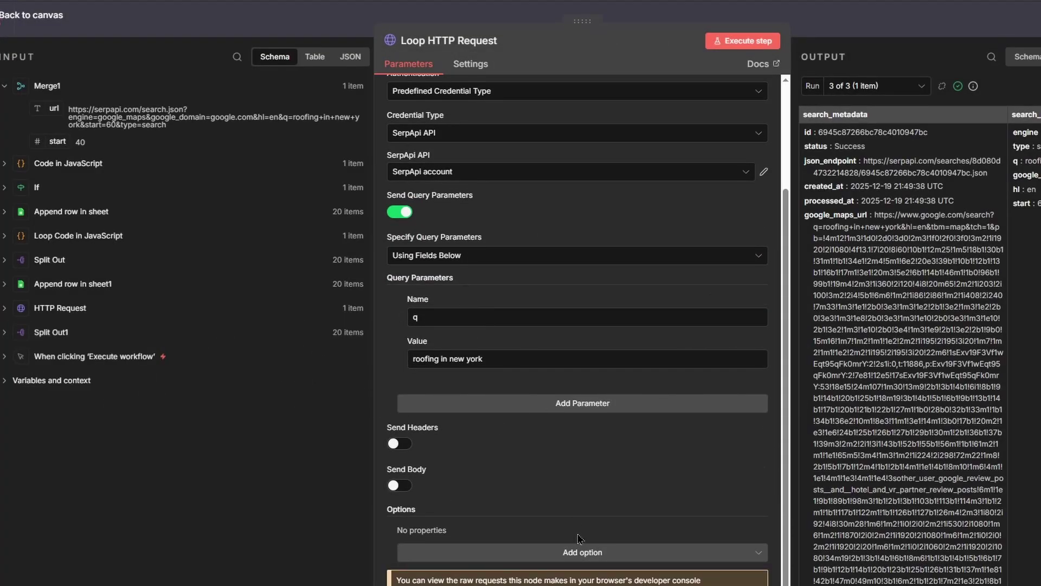
{"action": "left_click", "coordinate": [576, 556]}
{"action": "left_click", "coordinate": [515, 504]}
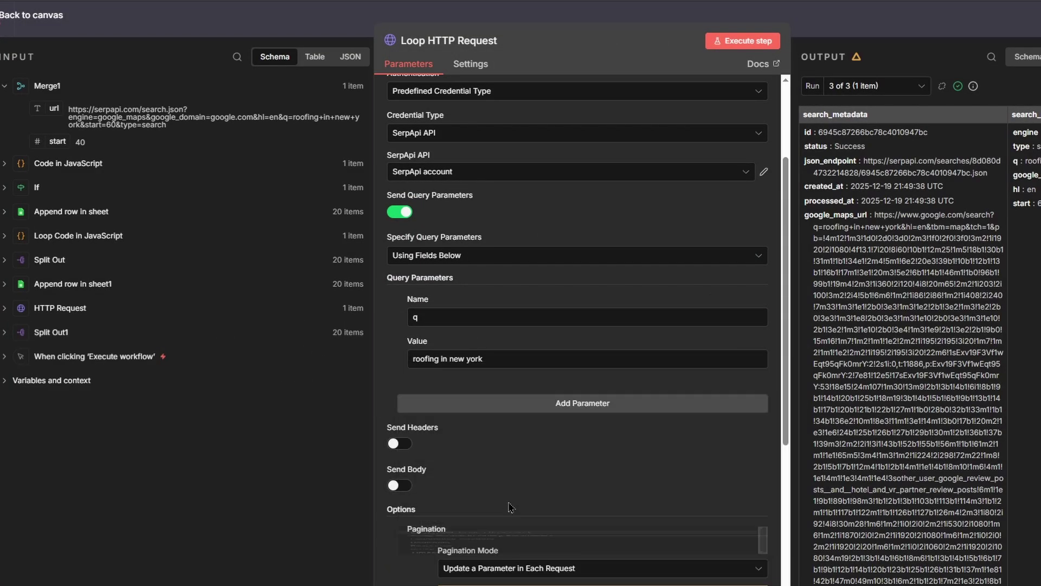
{"action": "scroll", "coordinate": [470, 496], "scroll_direction": "down", "scroll_amount": 5}
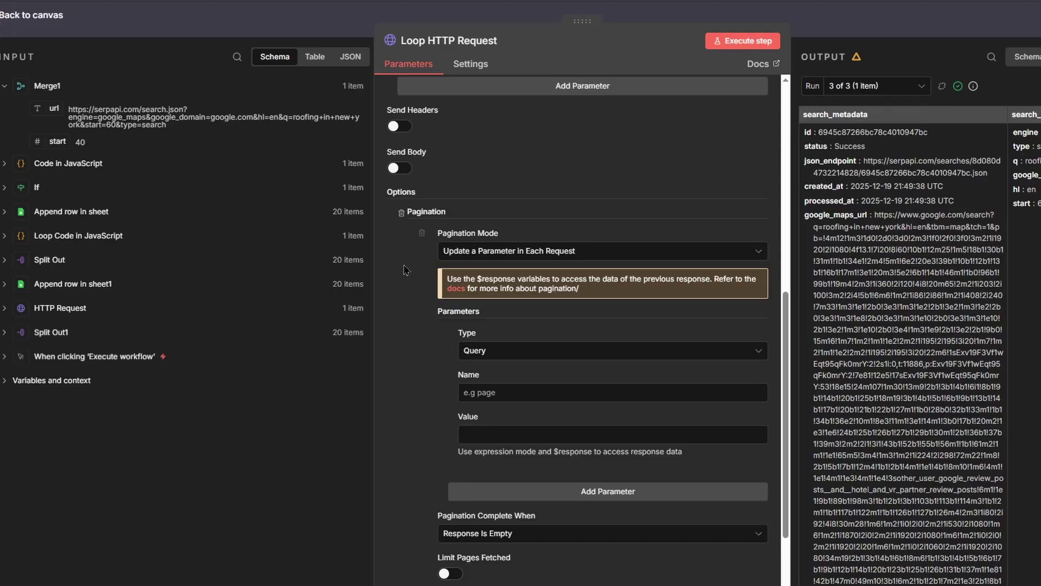
{"action": "left_click", "coordinate": [400, 214]}
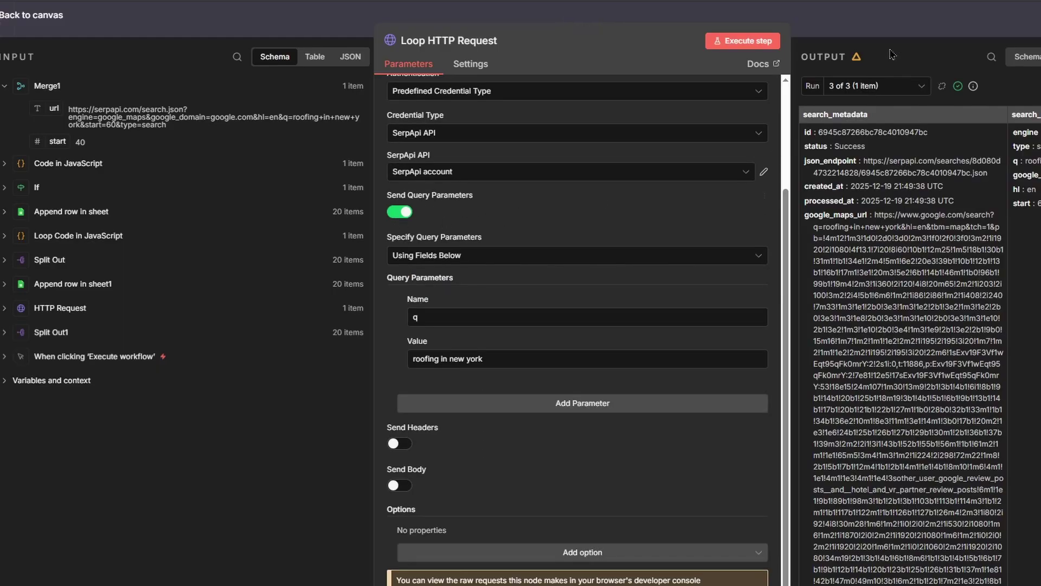
{"action": "left_click", "coordinate": [904, 26]}
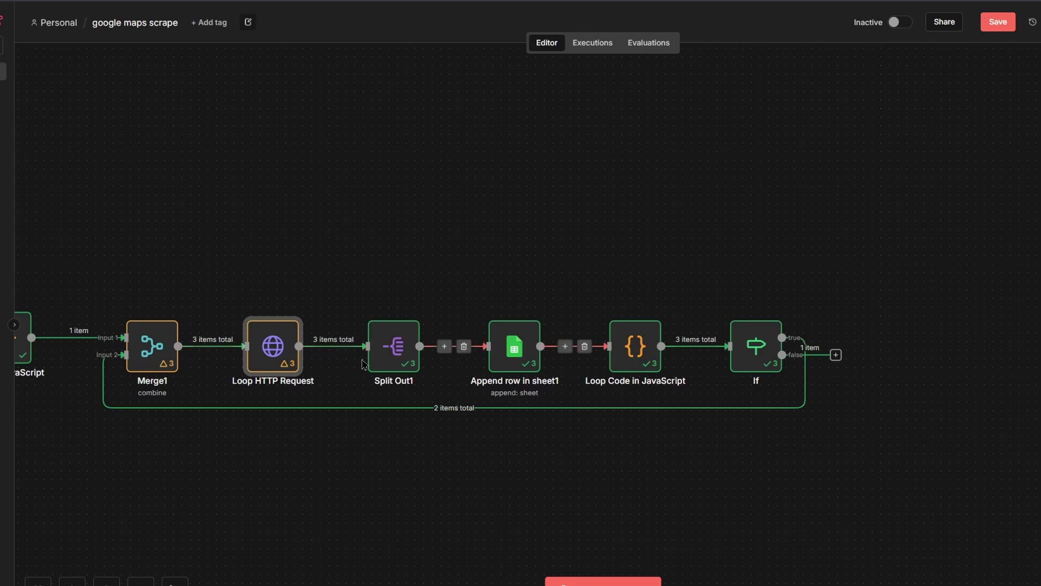
Review the If node's comparison value and its true branch looping back to Merge1 on the canvas.
{"action": "double_click", "coordinate": [756, 346]}
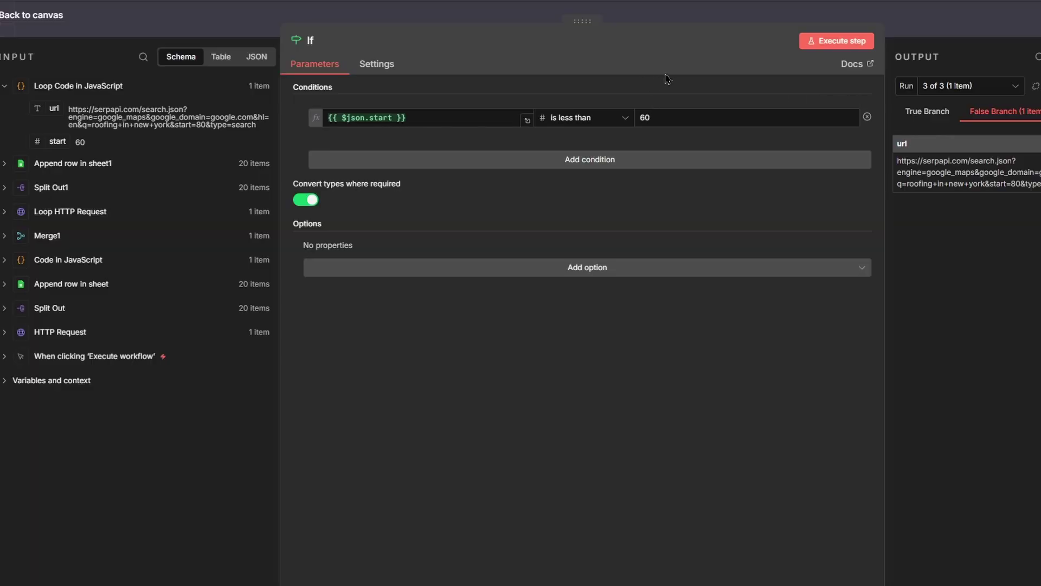
{"action": "left_click", "coordinate": [962, 30]}
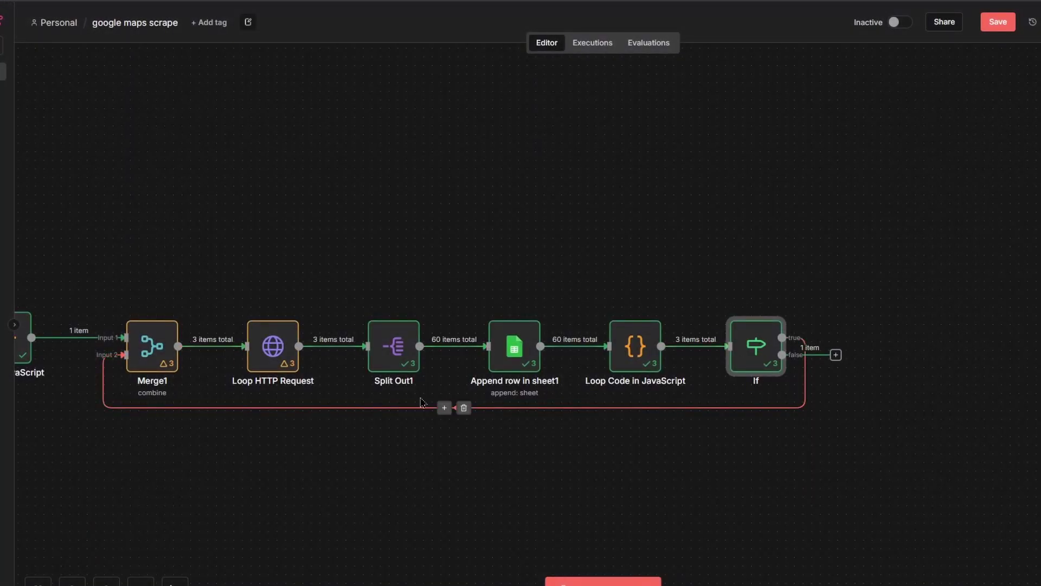
{"action": "mouse_move", "coordinate": [739, 357]}
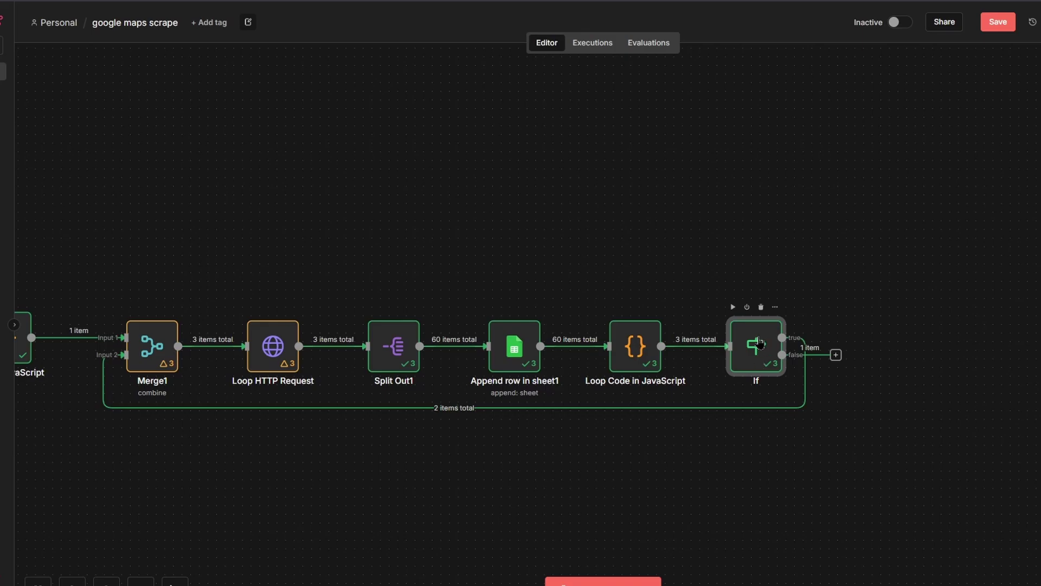
{"action": "double_click", "coordinate": [757, 362]}
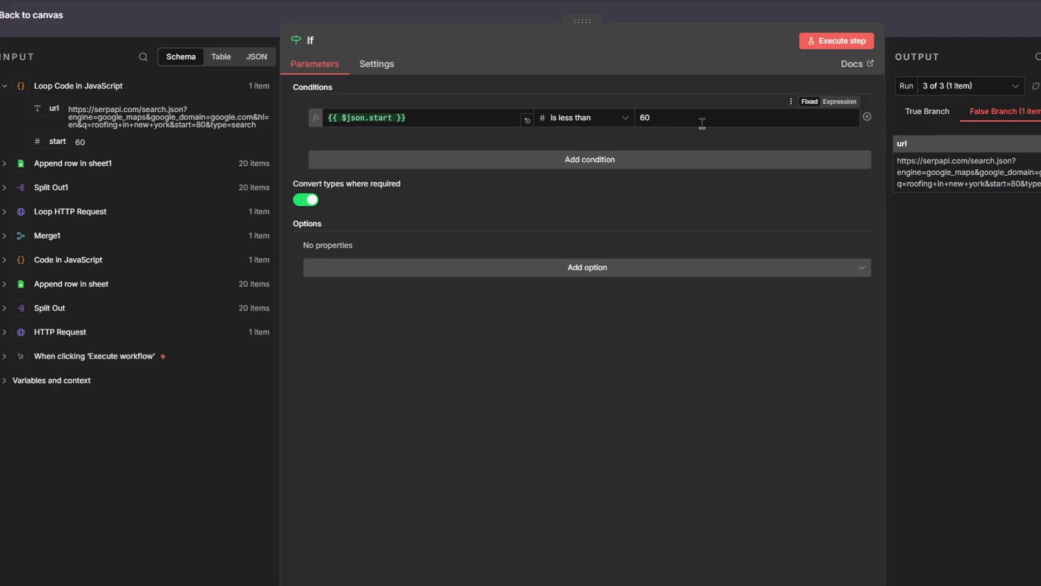
{"action": "left_click", "coordinate": [931, 17]}
Inspect the url in the If node's False Branch output and close the node.
{"action": "double_click", "coordinate": [753, 344]}
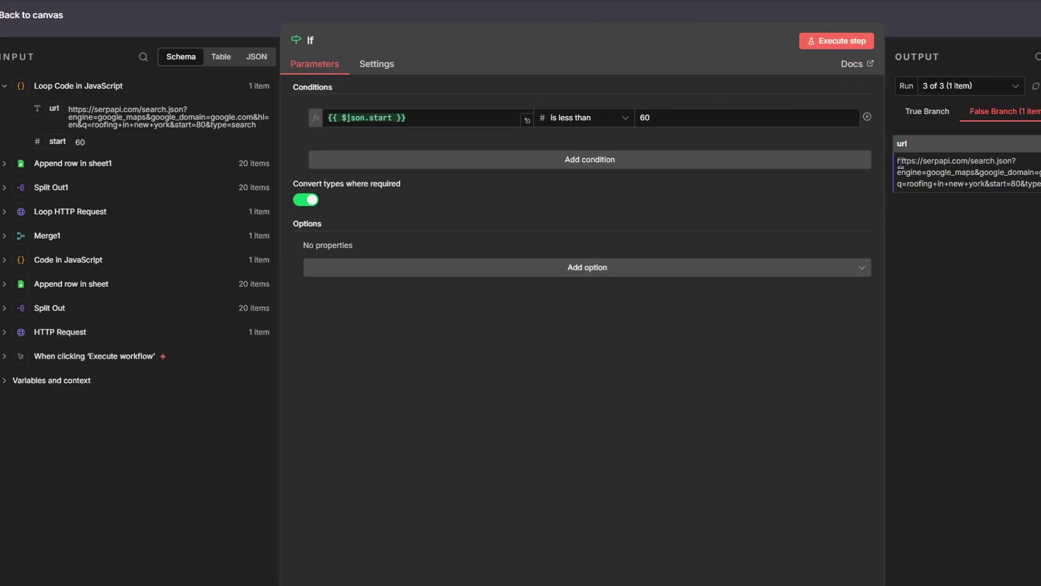
{"action": "left_click_drag", "start_coordinate": [900, 161], "coordinate": [1039, 185]}
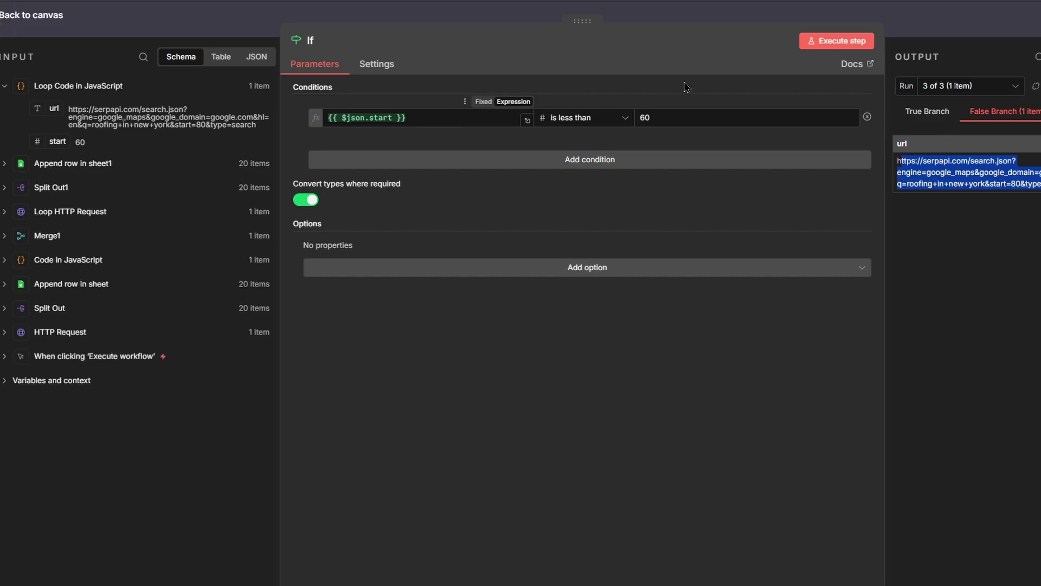
{"action": "left_click", "coordinate": [965, 185]}
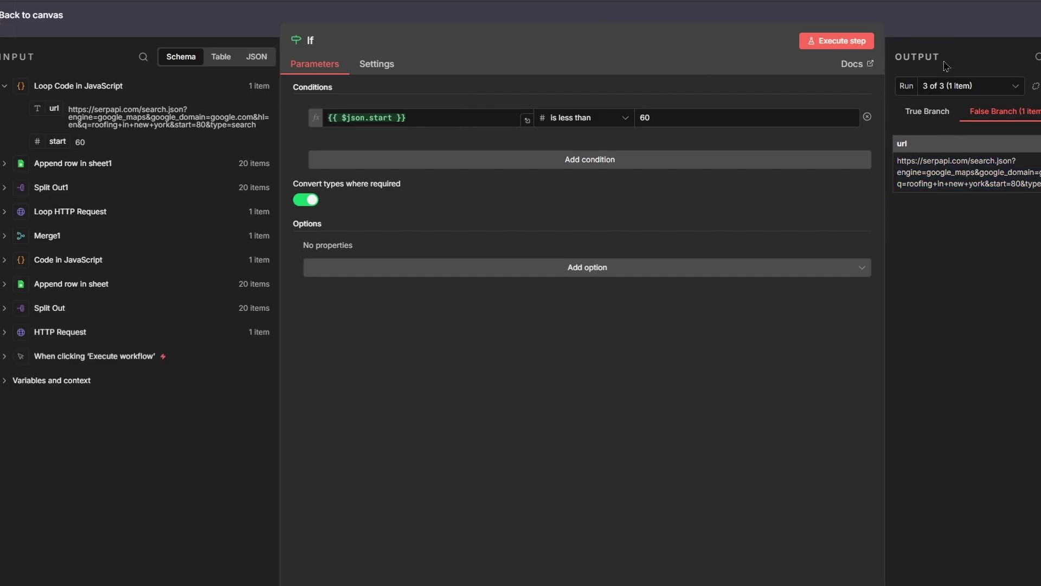
{"action": "left_click", "coordinate": [940, 32]}
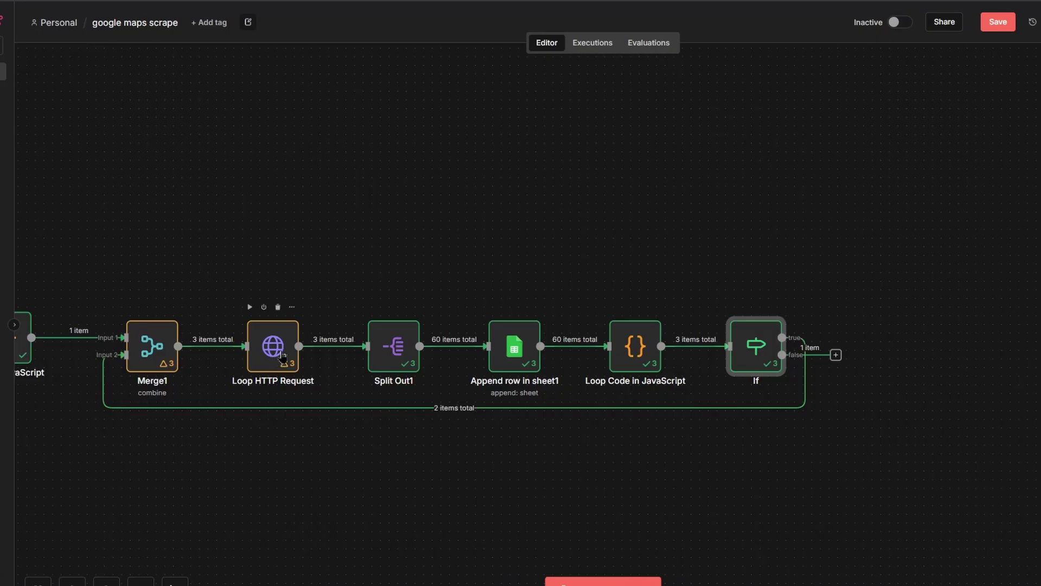
Examine Merge1's two incoming connections and its combine mode, position, input count and unpaired items settings, and close the node.
{"action": "scroll", "coordinate": [281, 356], "scroll_direction": "left", "scroll_amount": 6}
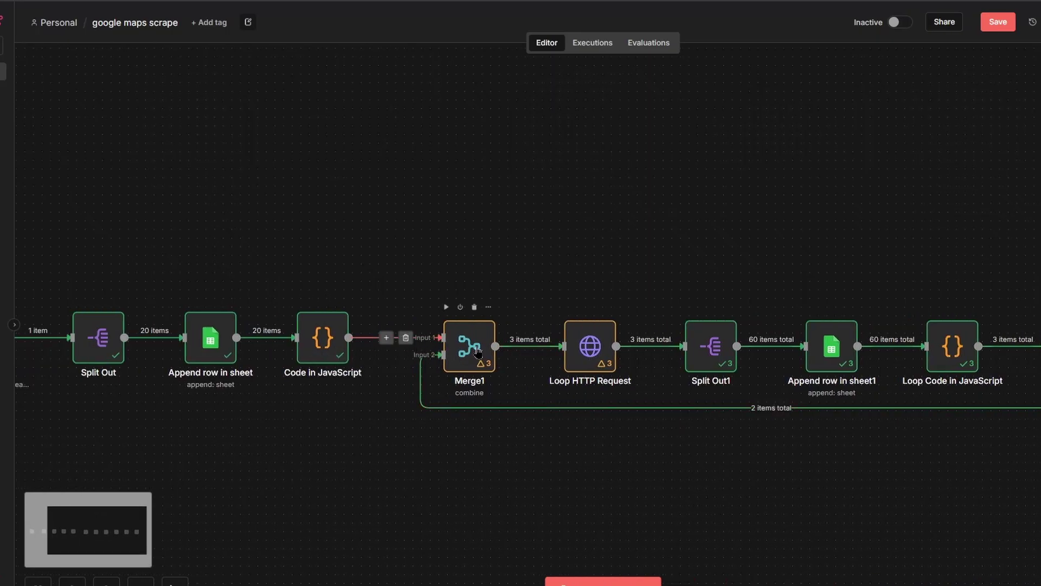
{"action": "scroll", "coordinate": [461, 353], "scroll_direction": "up", "scroll_amount": 2, "text": "ctrl"}
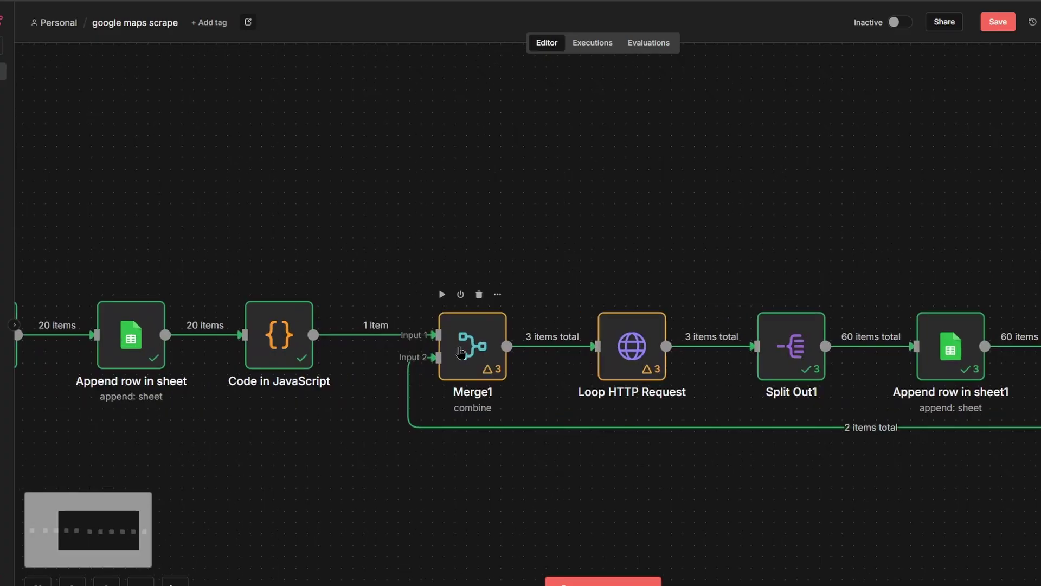
{"action": "scroll", "coordinate": [461, 351], "scroll_direction": "up", "scroll_amount": 1, "text": "ctrl"}
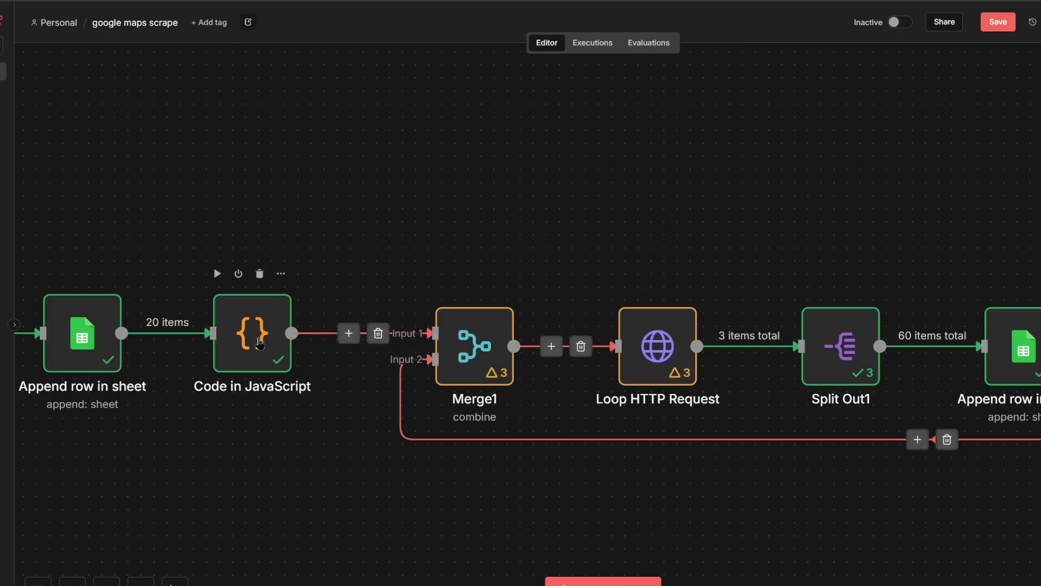
{"action": "scroll", "coordinate": [770, 358], "scroll_direction": "right", "scroll_amount": 2}
{"action": "scroll", "coordinate": [776, 363], "scroll_direction": "right", "scroll_amount": 2}
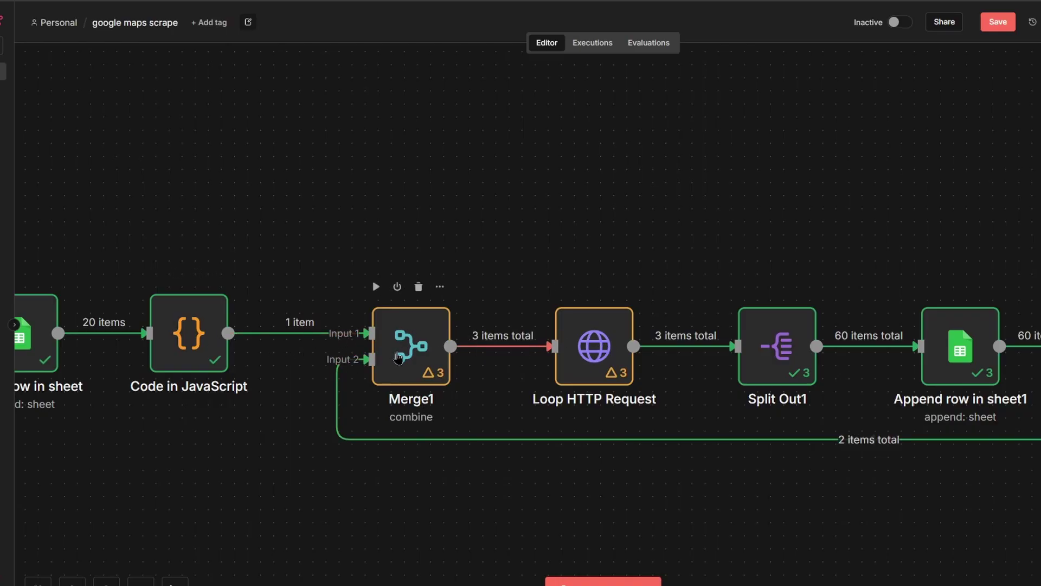
{"action": "double_click", "coordinate": [420, 348]}
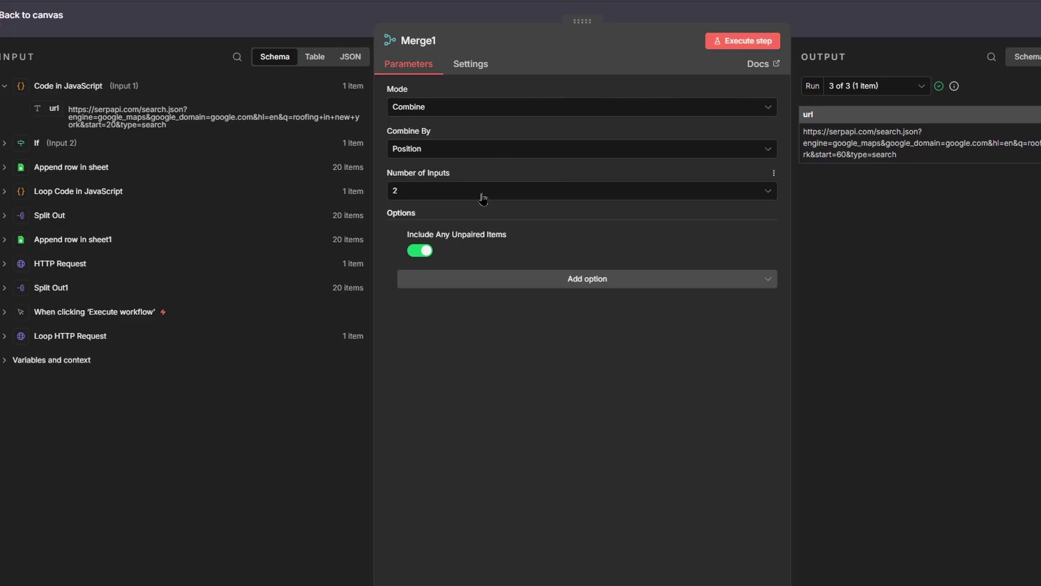
{"action": "left_click", "coordinate": [848, 36]}
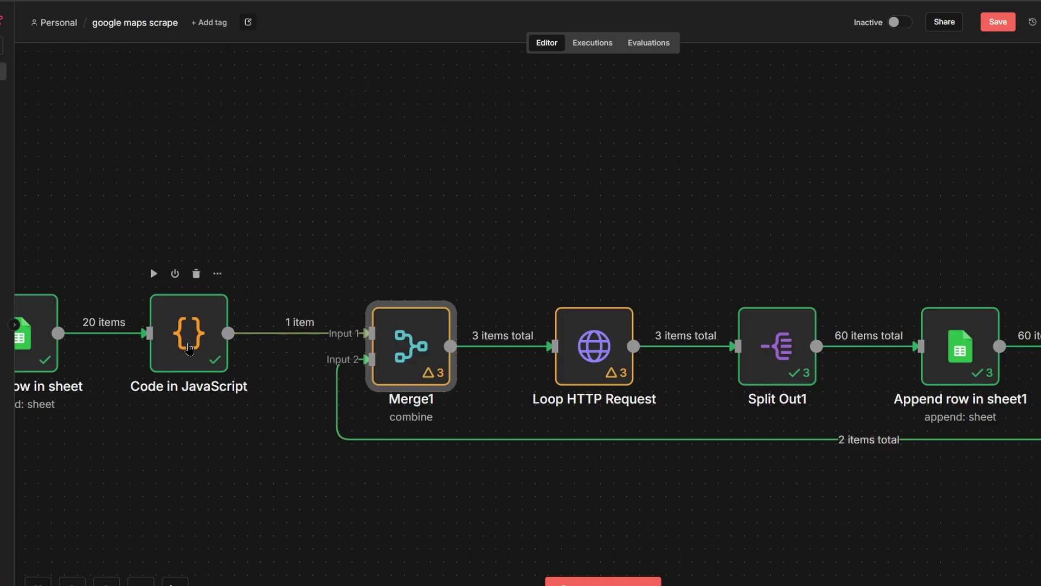
Trace the workflow's loop section on the canvas from Code in JavaScript through Merge1 and Loop HTTP Request to the If node.
{"action": "scroll", "coordinate": [184, 339], "scroll_direction": "left", "scroll_amount": 3}
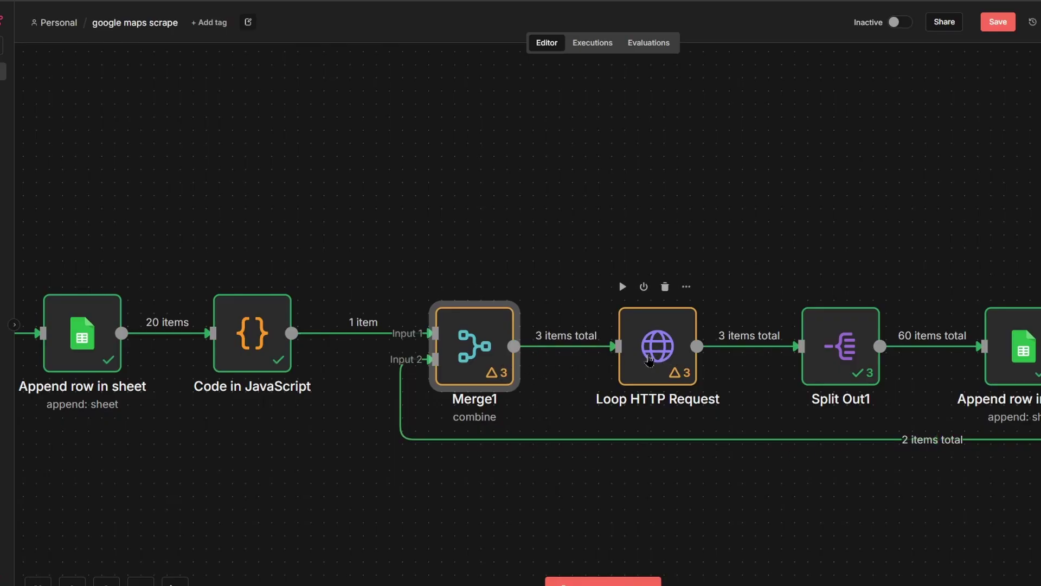
{"action": "scroll", "coordinate": [651, 355], "scroll_direction": "right", "scroll_amount": 5}
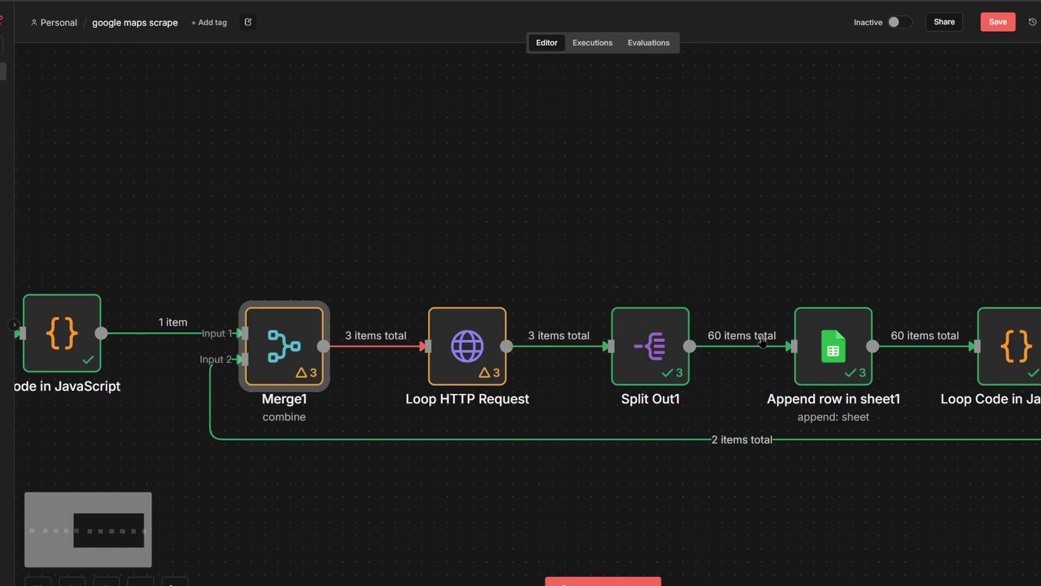
{"action": "scroll", "coordinate": [608, 354], "scroll_direction": "down", "scroll_amount": 2}
{"action": "scroll", "coordinate": [609, 354], "scroll_direction": "down", "scroll_amount": 2}
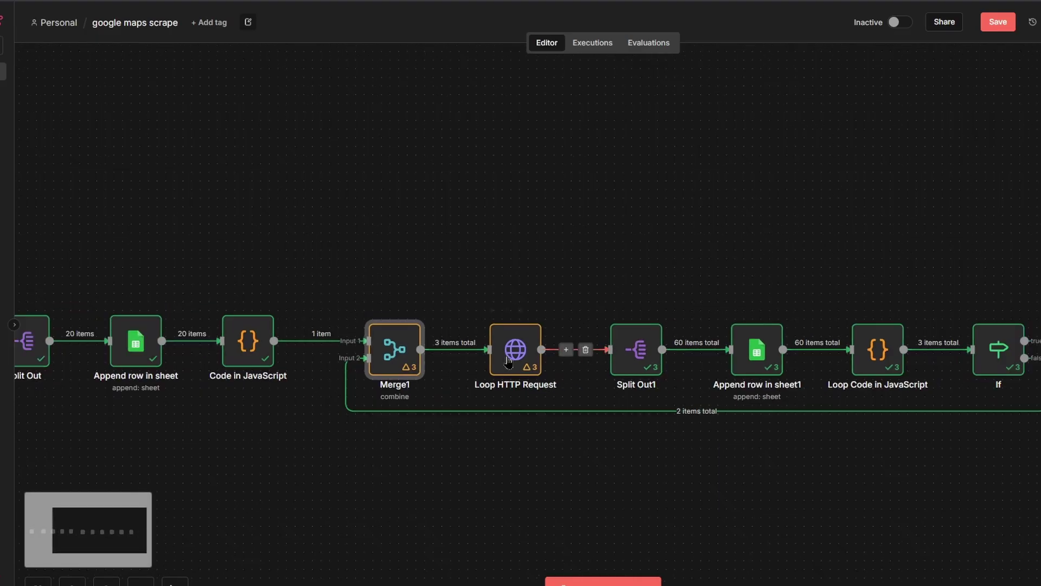
{"action": "mouse_move", "coordinate": [564, 353]}
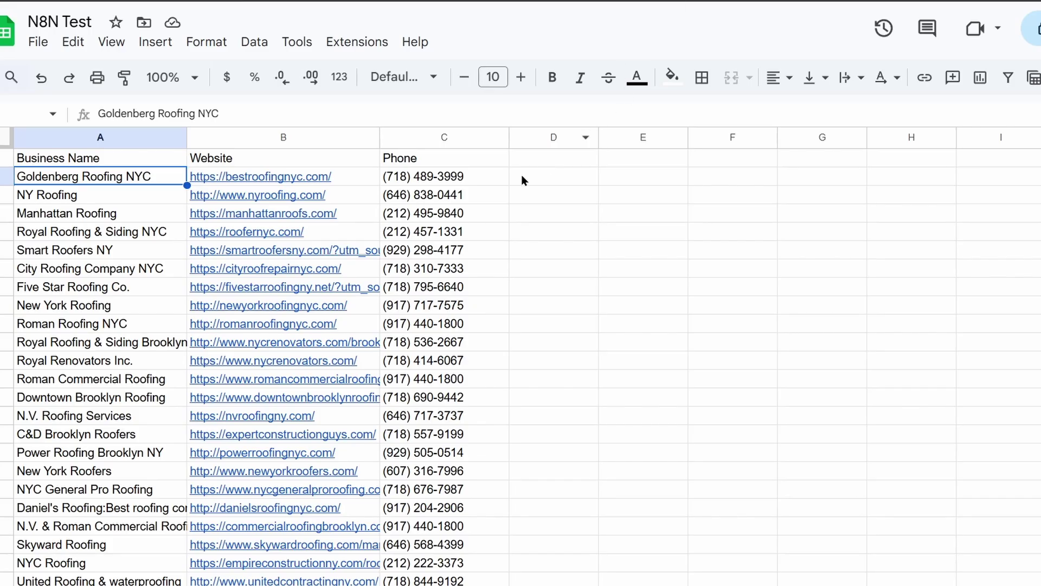
Examine the scraped business names, websites and phone numbers down to the last filled row of the N8N Test sheet.
{"action": "scroll", "coordinate": [298, 269], "scroll_direction": "down", "scroll_amount": 20}
{"action": "scroll", "coordinate": [298, 270], "scroll_direction": "down", "scroll_amount": 2}
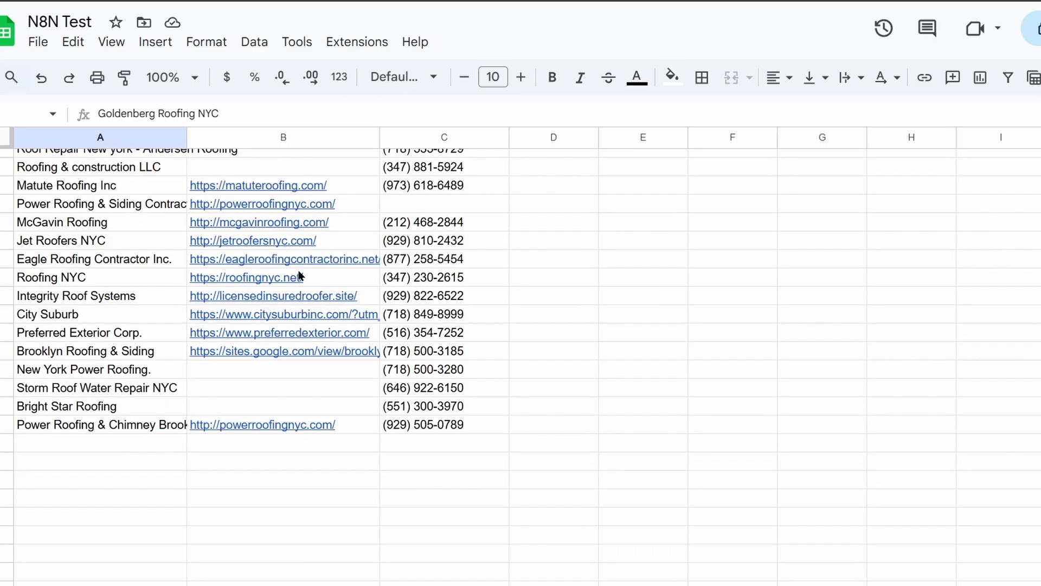
{"action": "scroll", "coordinate": [298, 270], "scroll_direction": "up", "scroll_amount": 2}
{"action": "scroll", "coordinate": [300, 272], "scroll_direction": "down", "scroll_amount": 15}
{"action": "scroll", "coordinate": [388, 228], "scroll_direction": "up", "scroll_amount": 5}
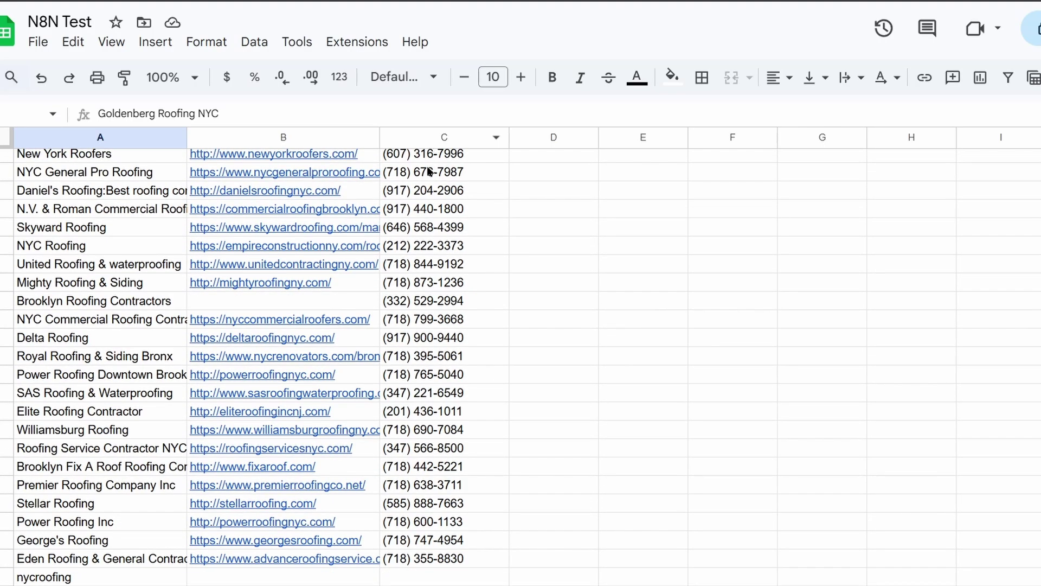
{"action": "left_click_drag", "start_coordinate": [442, 172], "coordinate": [504, 344]}
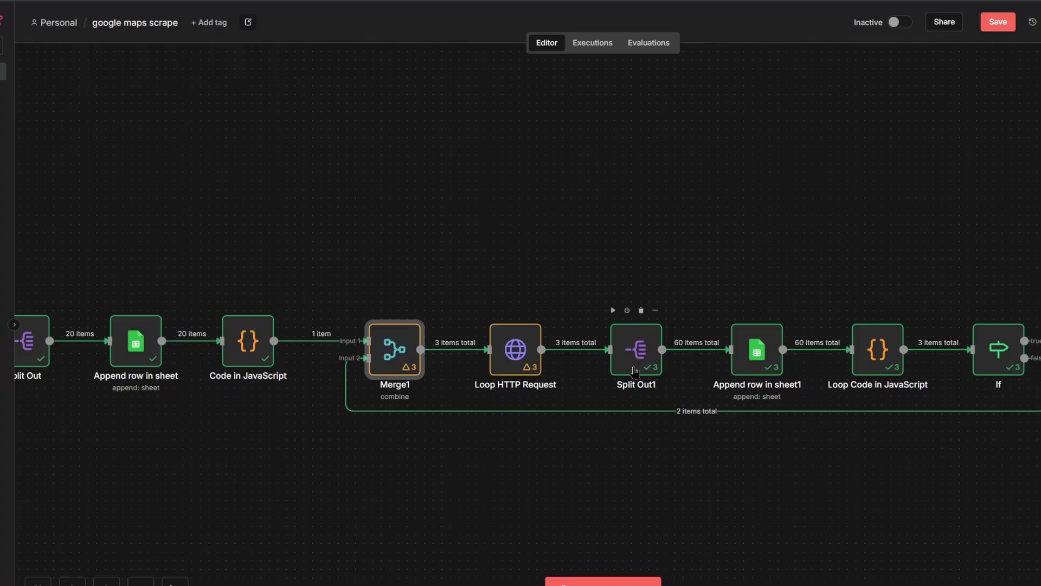